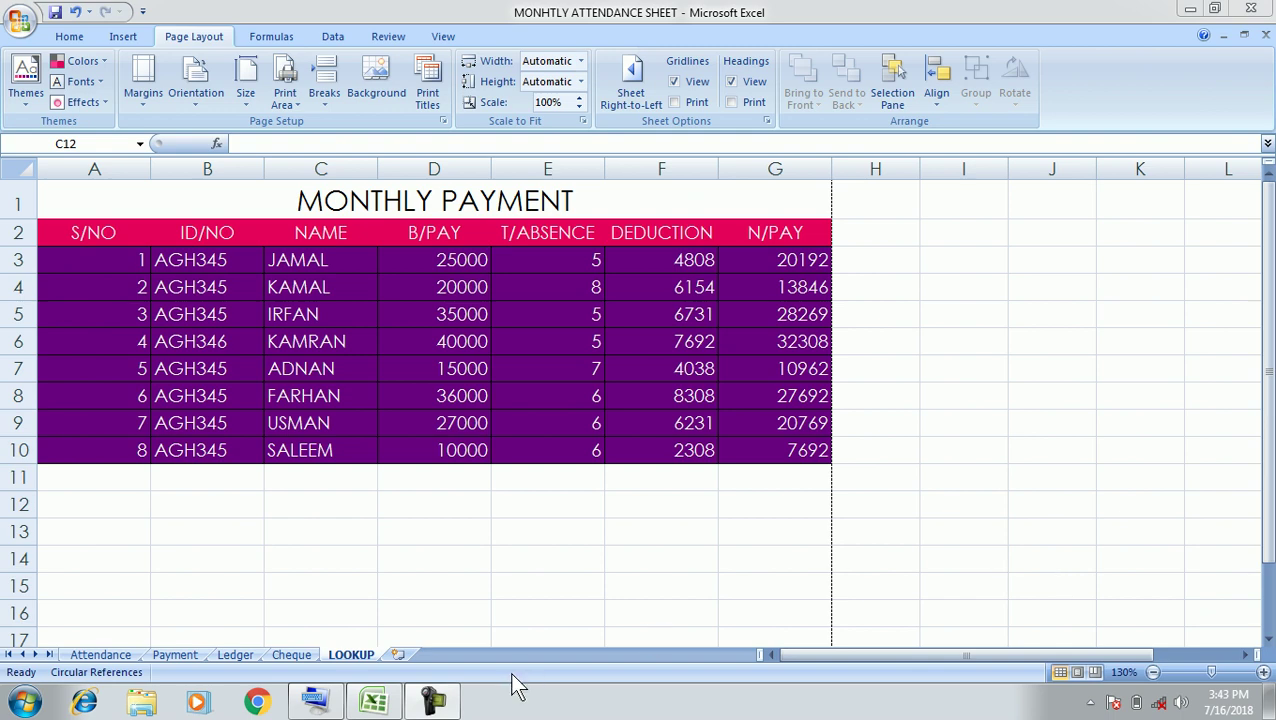
Step: Set the print area to the single cell C12, accepting the warning
{"action": "left_click", "coordinate": [434, 700]}
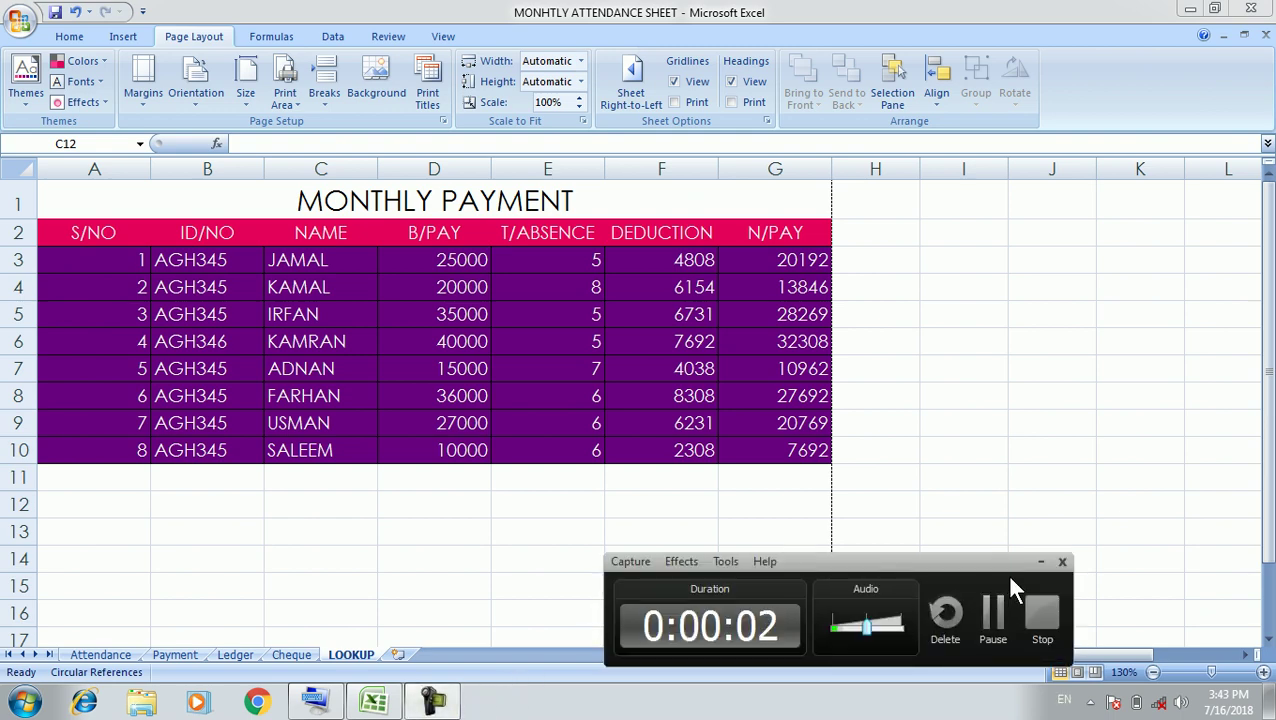
{"action": "left_click", "coordinate": [1040, 563]}
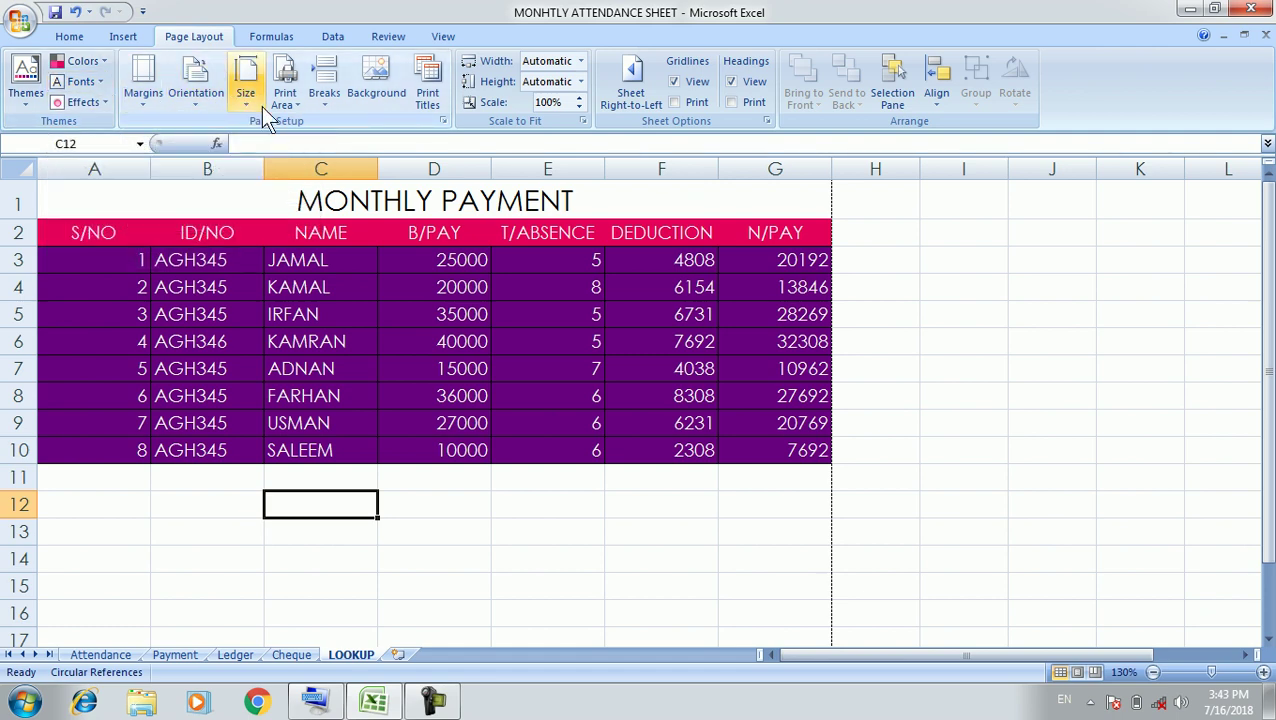
{"action": "left_click", "coordinate": [294, 106]}
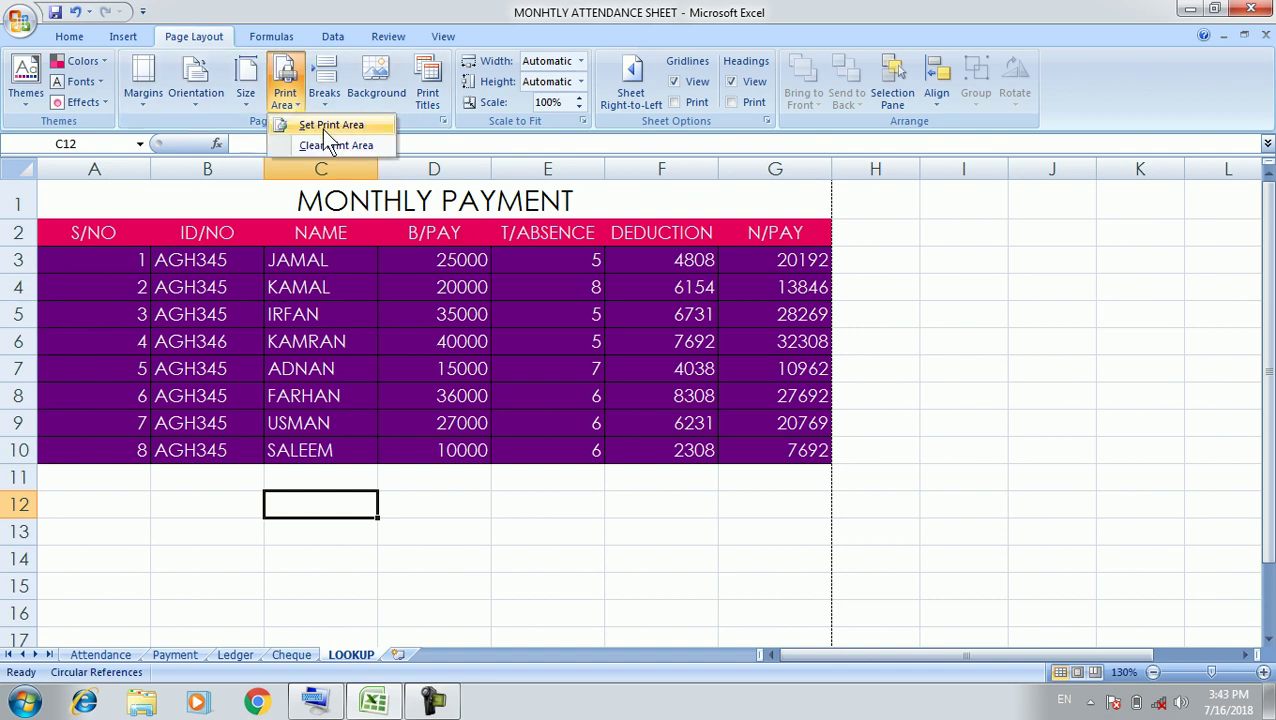
{"action": "left_click", "coordinate": [357, 128]}
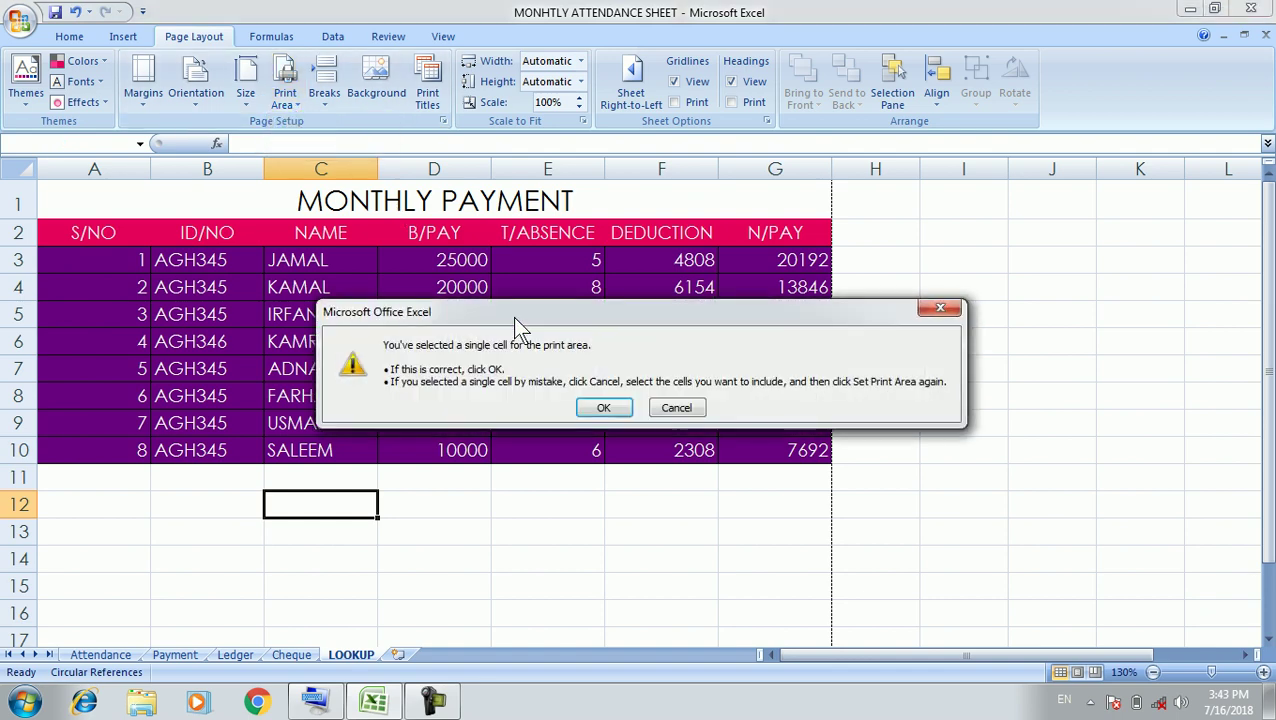
{"action": "left_click", "coordinate": [604, 408]}
Step: Select the MONTHLY PAYMENT table range A1:G10
{"action": "left_click", "coordinate": [528, 508]}
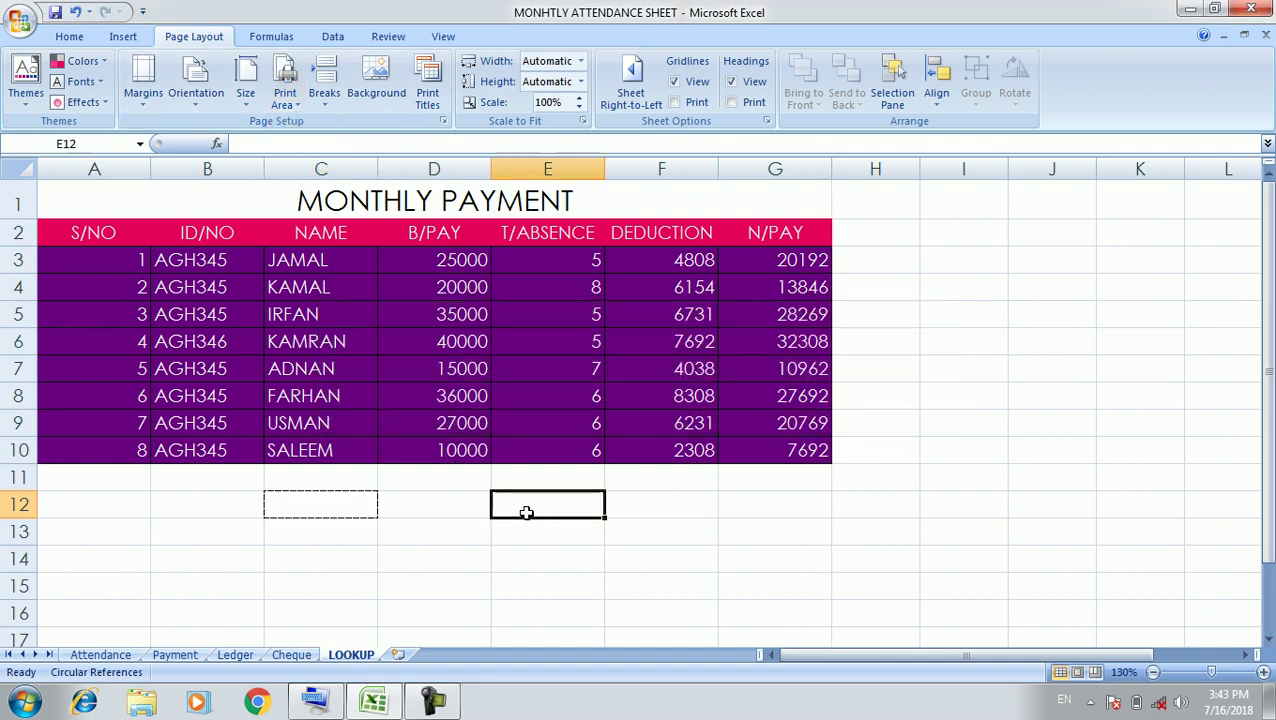
{"action": "left_click", "coordinate": [539, 580]}
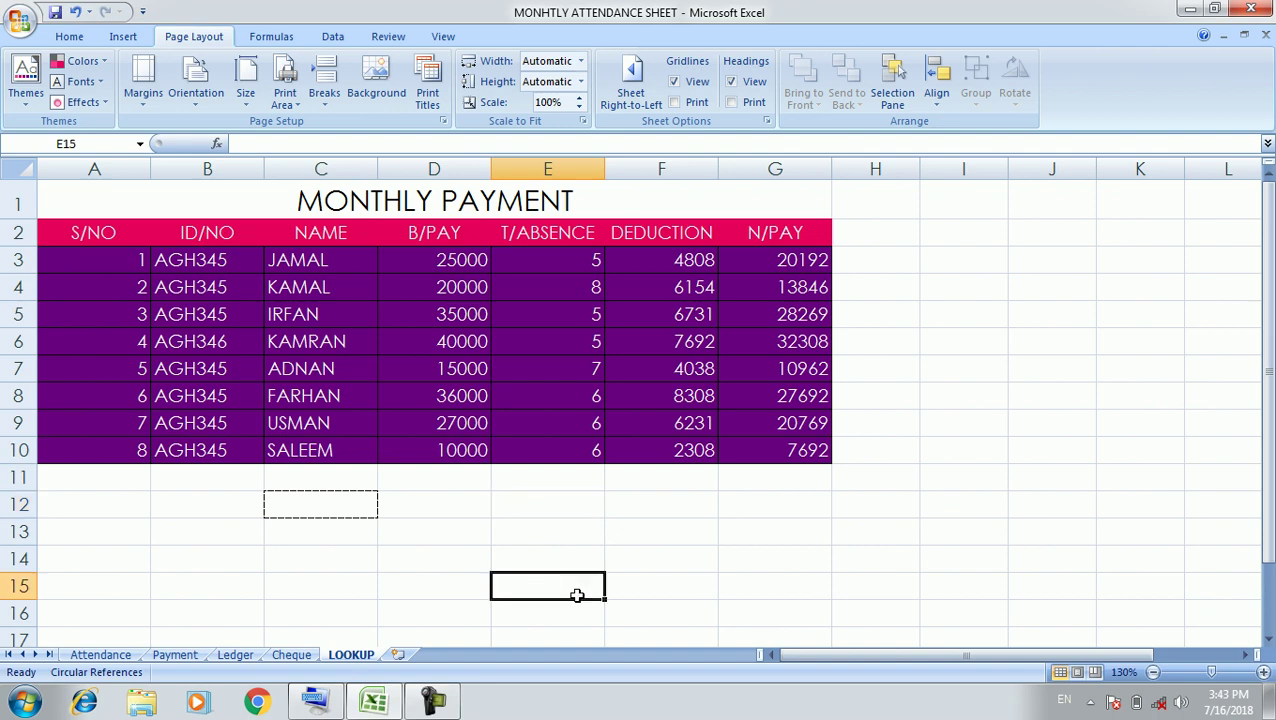
{"action": "left_click", "coordinate": [446, 526]}
{"action": "left_click_drag", "start_coordinate": [84, 205], "coordinate": [598, 447]}
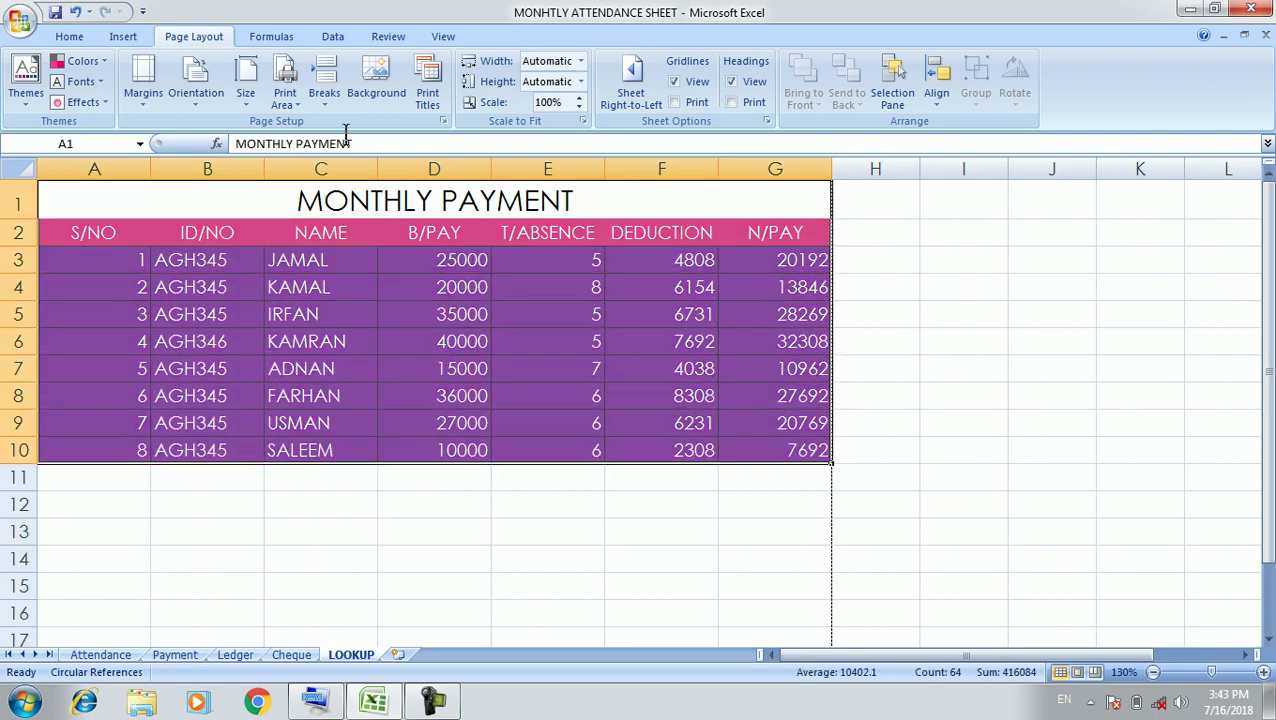
Step: Set the selected range A1:G10 as the print area, then deselect it
{"action": "left_click", "coordinate": [286, 95]}
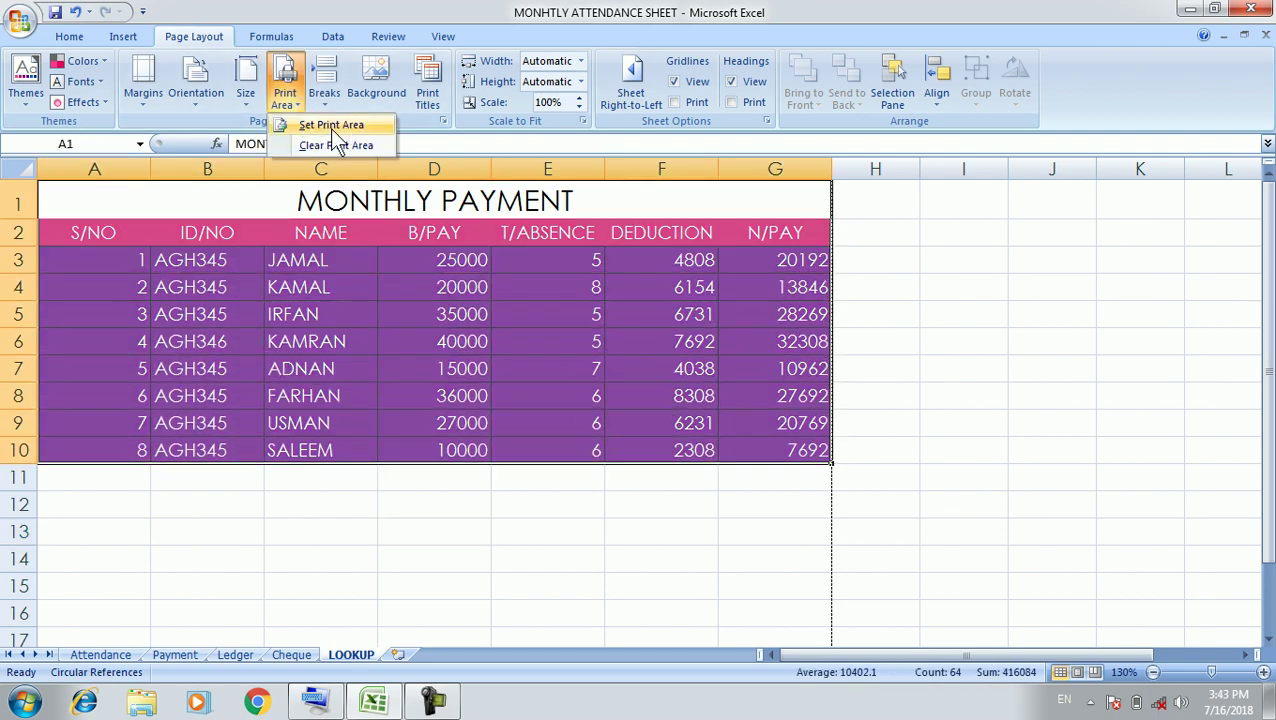
{"action": "left_click", "coordinate": [333, 127]}
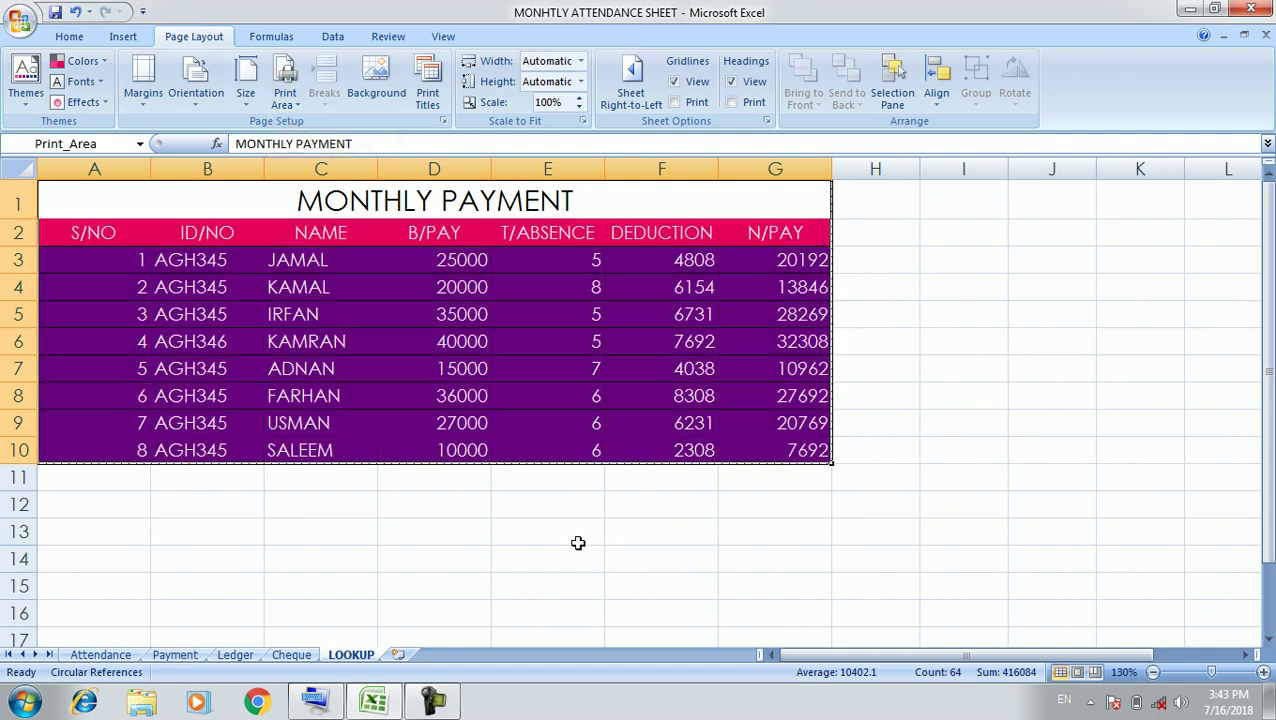
{"action": "left_click", "coordinate": [578, 543]}
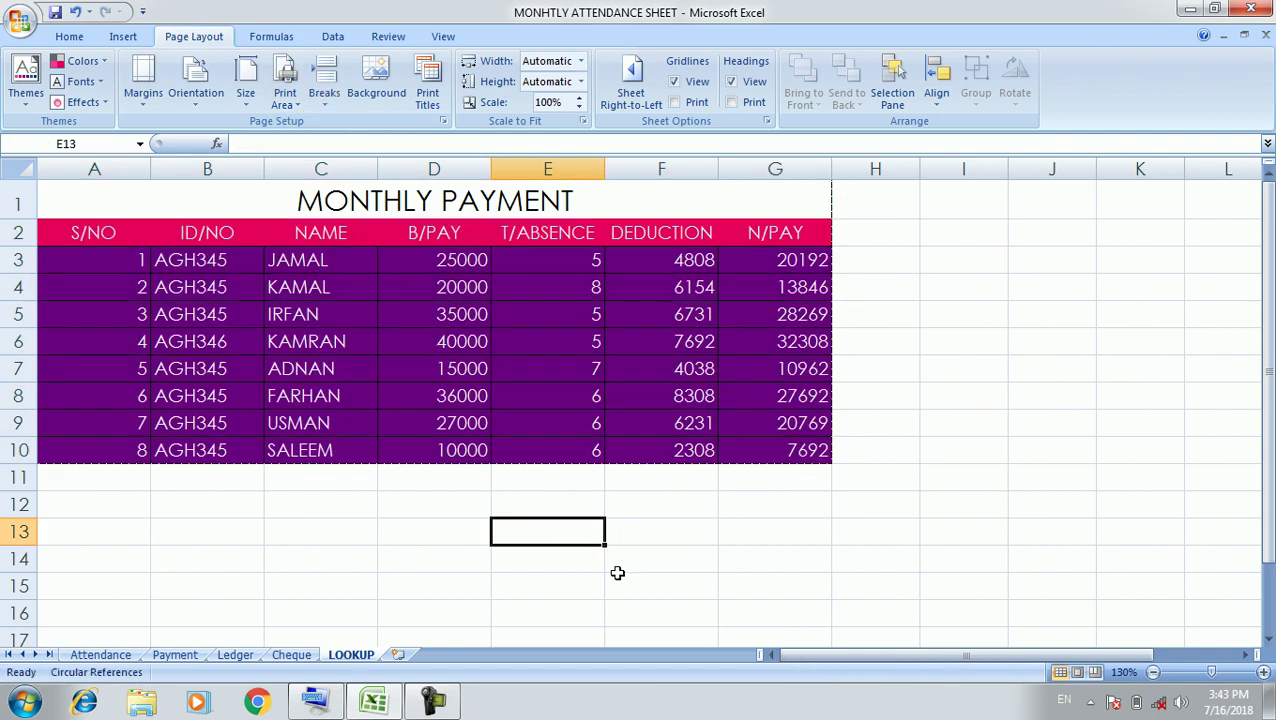
Step: Select the empty block A19:J30 below the table and set it as the print area
{"action": "left_click", "coordinate": [464, 580]}
{"action": "scroll", "coordinate": [732, 428], "scroll_direction": "down", "scroll_amount": 2}
{"action": "scroll", "coordinate": [733, 429], "scroll_direction": "down", "scroll_amount": 3}
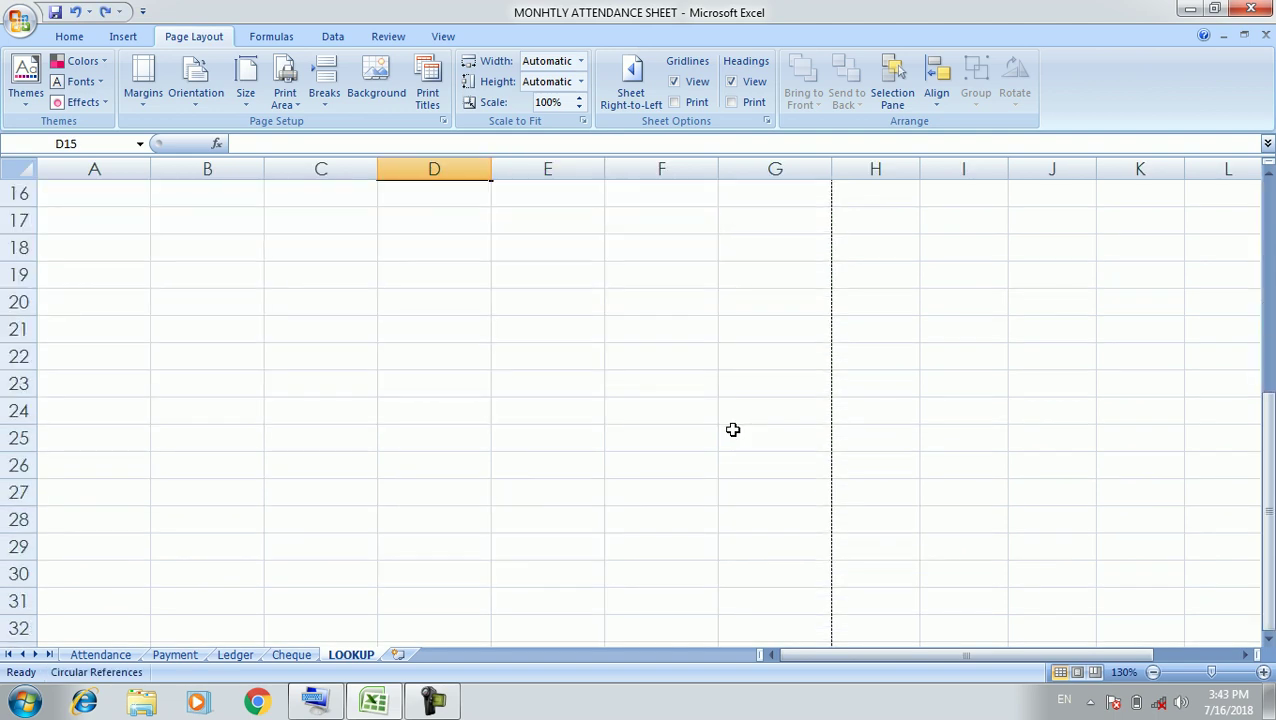
{"action": "mouse_move", "coordinate": [85, 266]}
{"action": "left_mouse_down"}
{"action": "mouse_move", "coordinate": [905, 588]}
{"action": "mouse_move", "coordinate": [1010, 578]}
{"action": "left_mouse_up"}
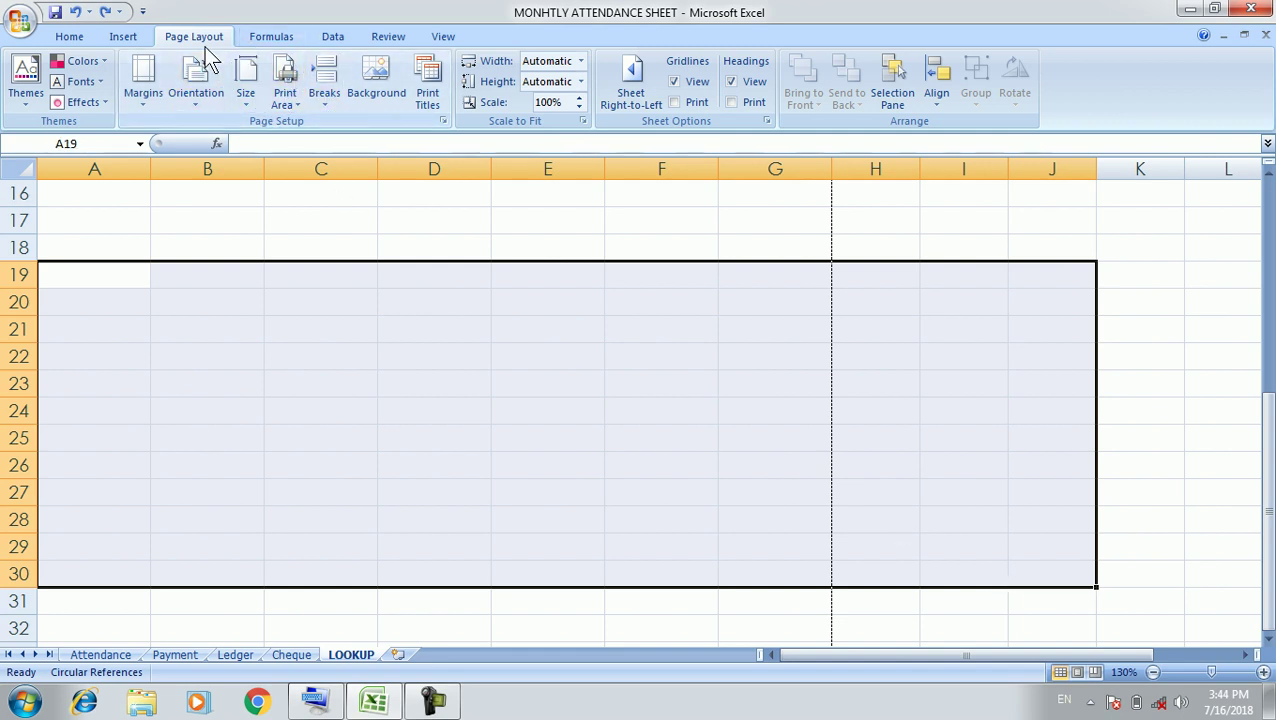
{"action": "left_click", "coordinate": [292, 101]}
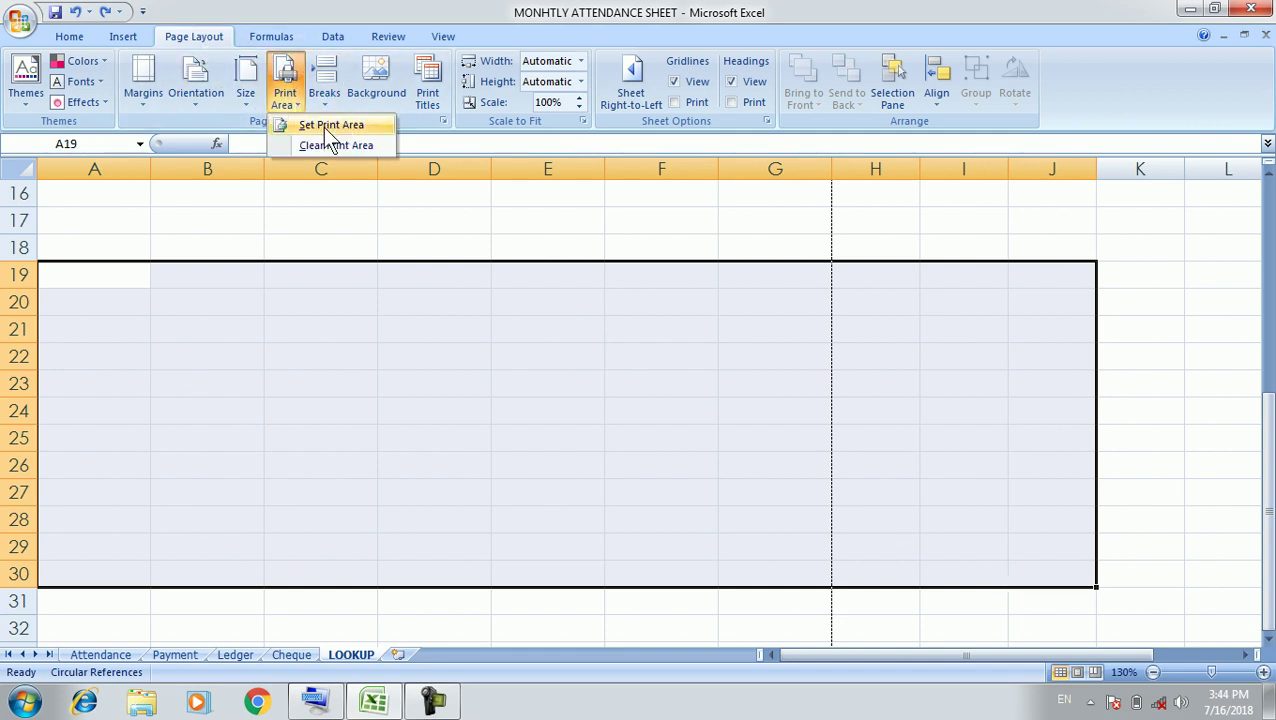
{"action": "left_click", "coordinate": [326, 126]}
{"action": "left_click", "coordinate": [739, 383]}
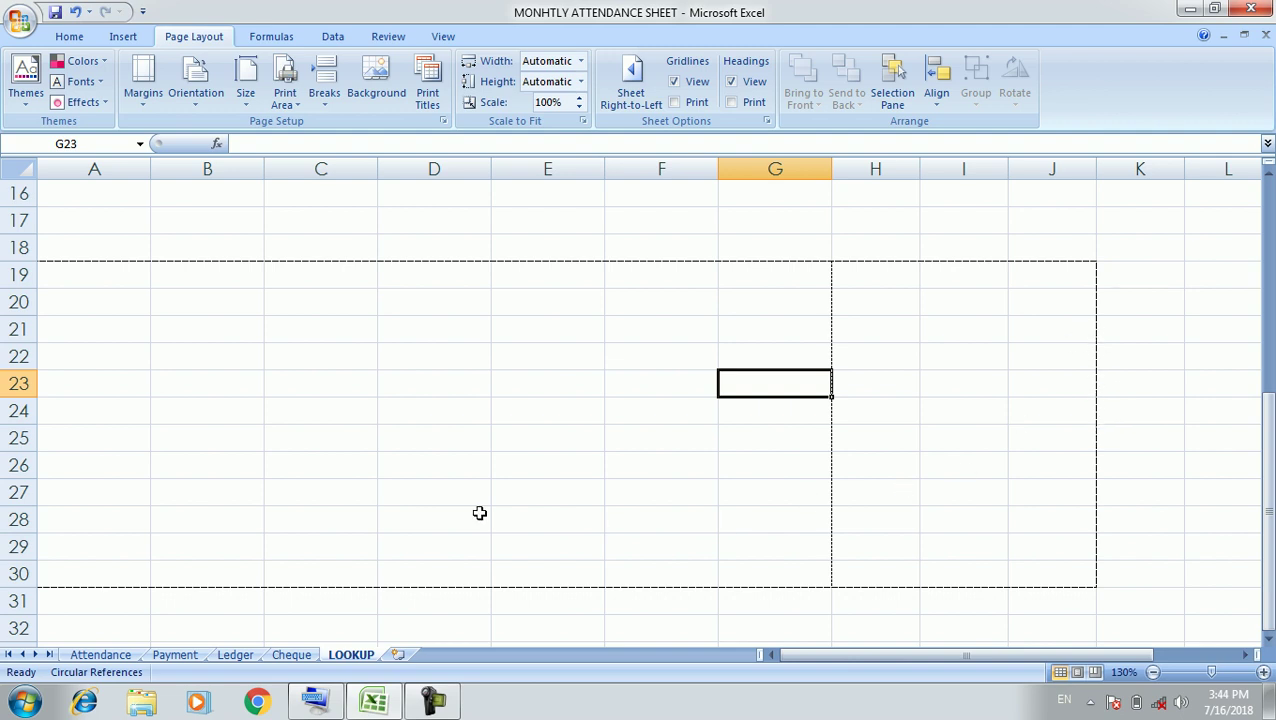
{"action": "left_click", "coordinate": [630, 347]}
Step: Insert a manual page break at cell E14
{"action": "scroll", "coordinate": [631, 452], "scroll_direction": "up", "scroll_amount": 5}
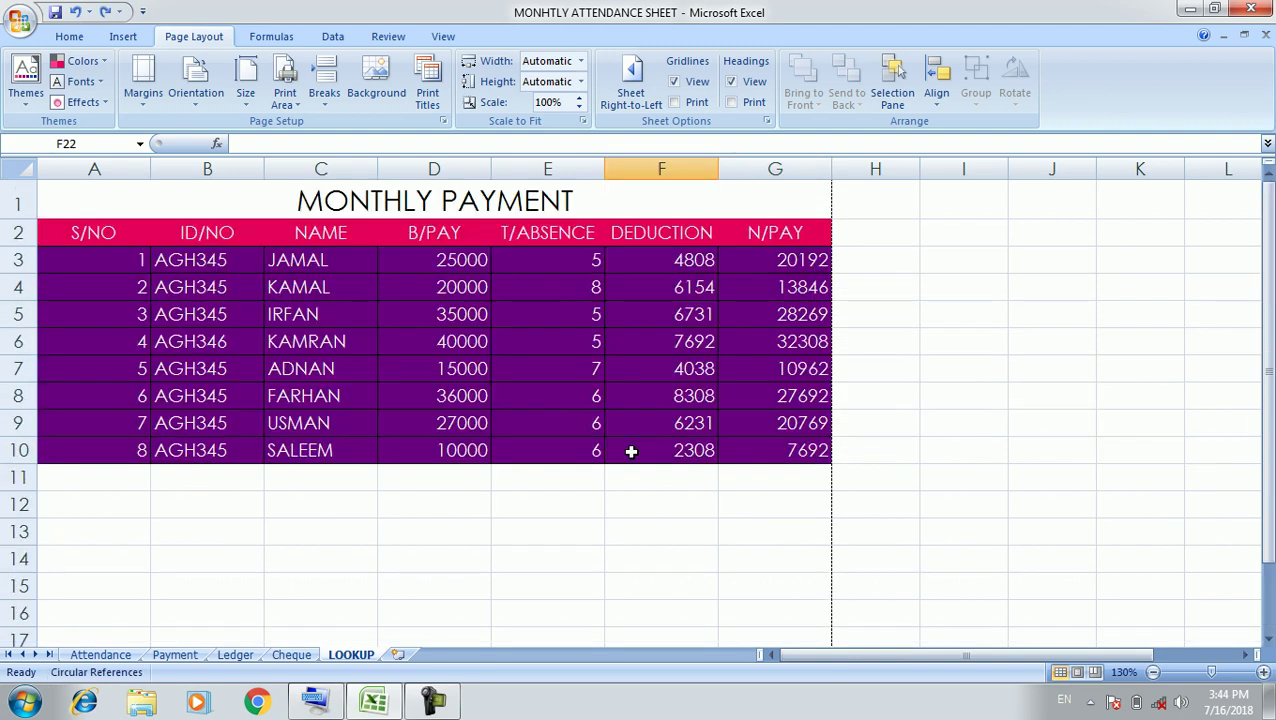
{"action": "left_click", "coordinate": [560, 569]}
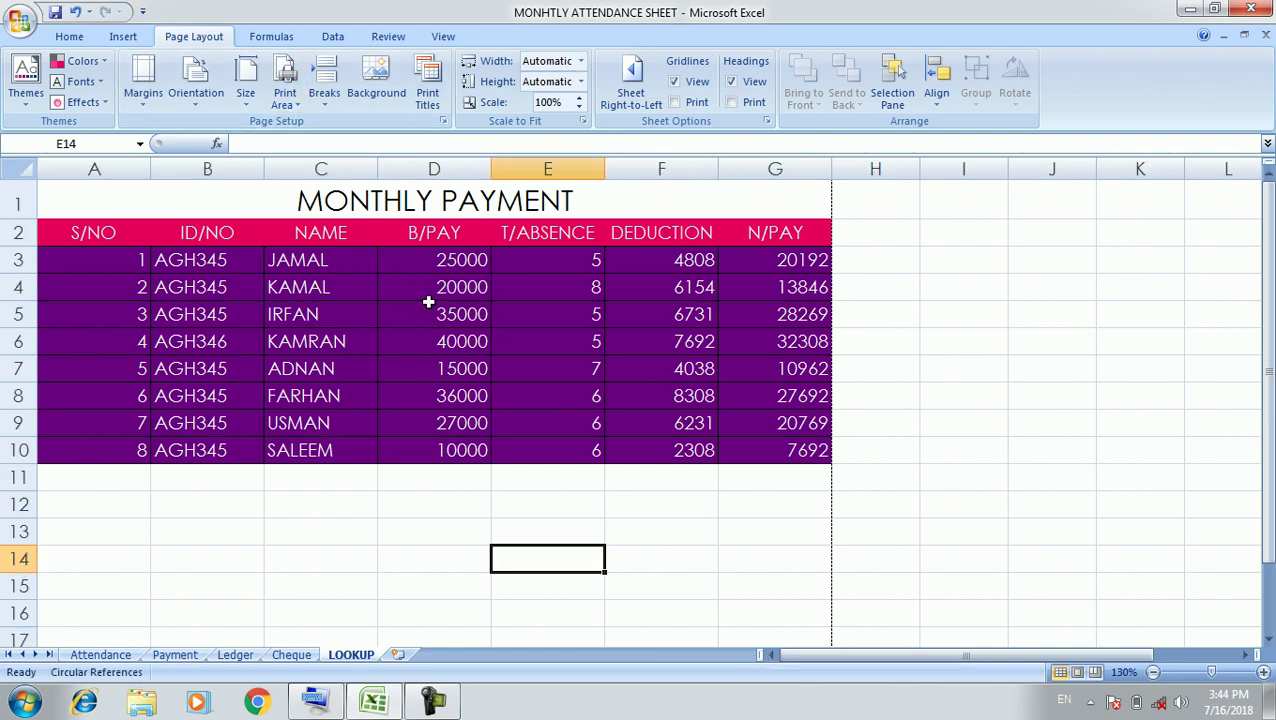
{"action": "left_click", "coordinate": [290, 95]}
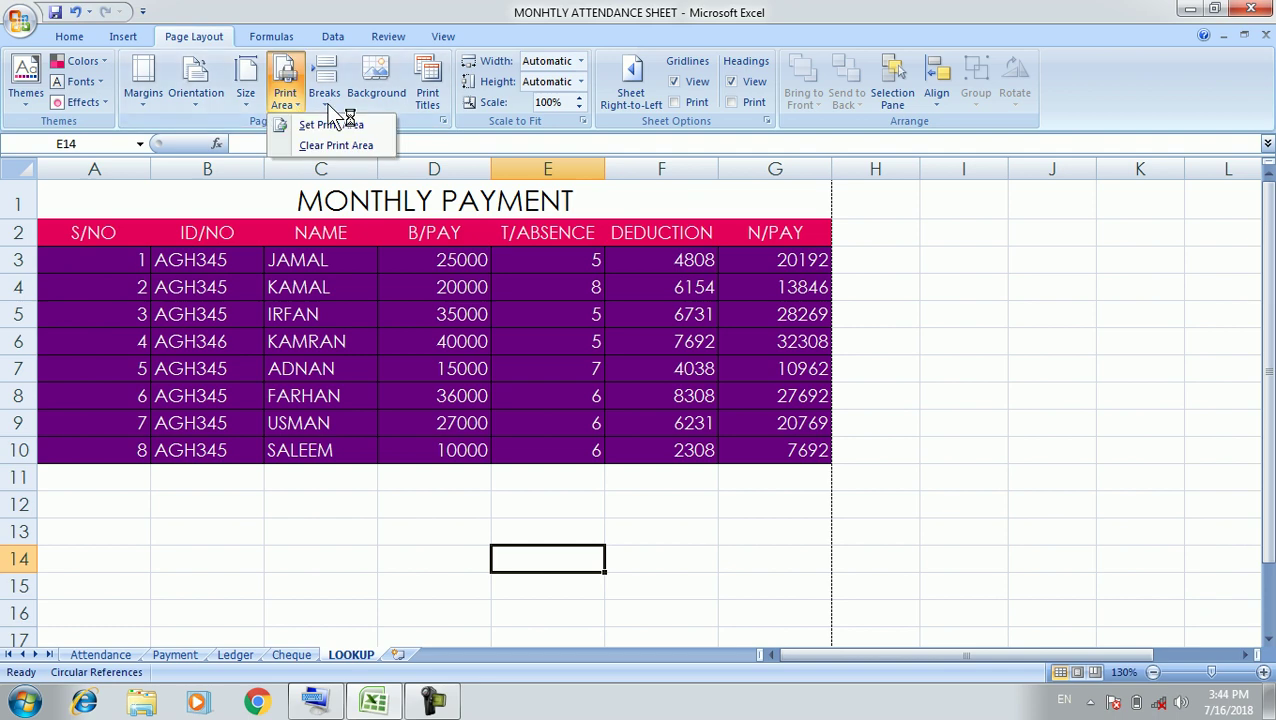
{"action": "left_click", "coordinate": [327, 100]}
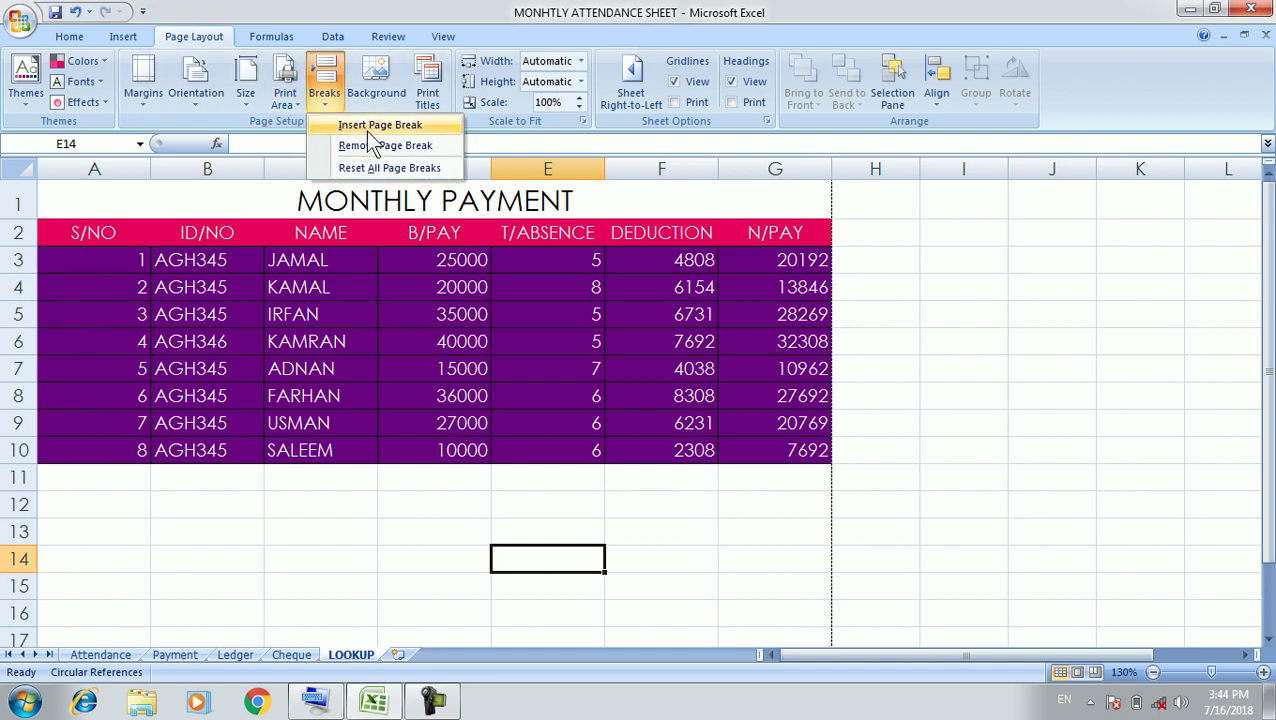
{"action": "left_click", "coordinate": [367, 132]}
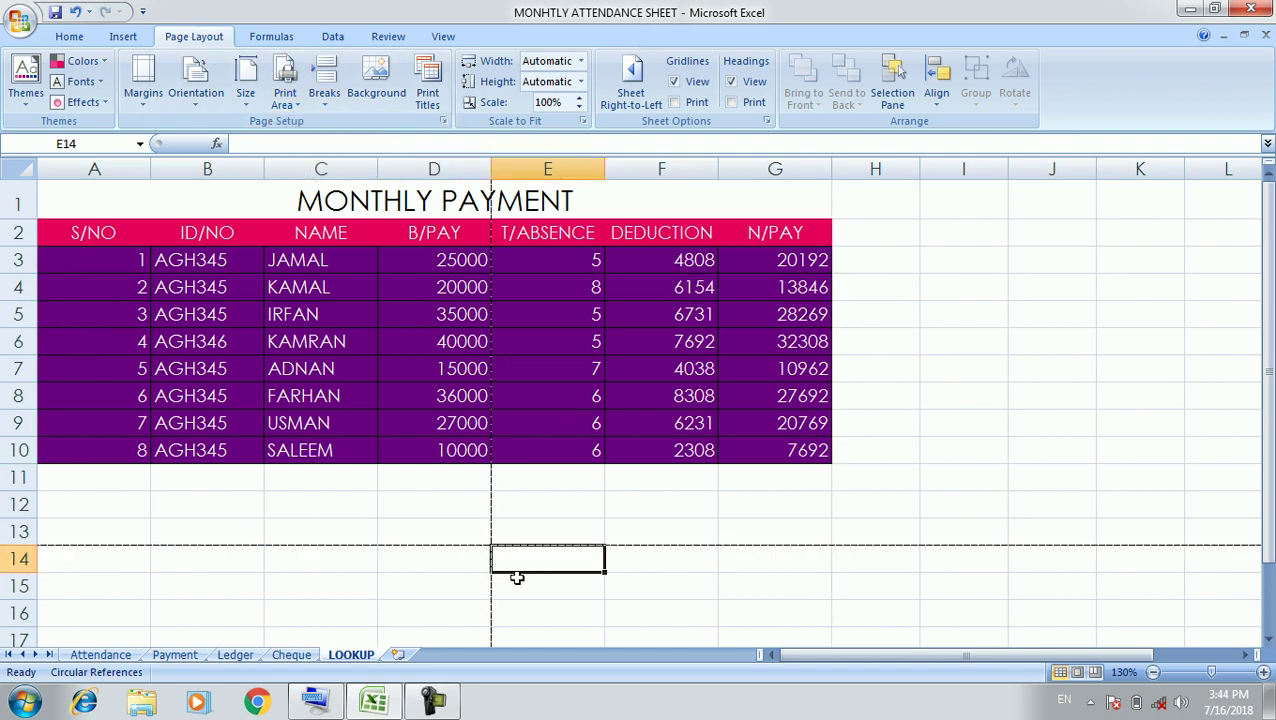
Step: Check the cells around D12–E17 where the new page breaks fall
{"action": "left_click_drag", "start_coordinate": [493, 555], "coordinate": [553, 568]}
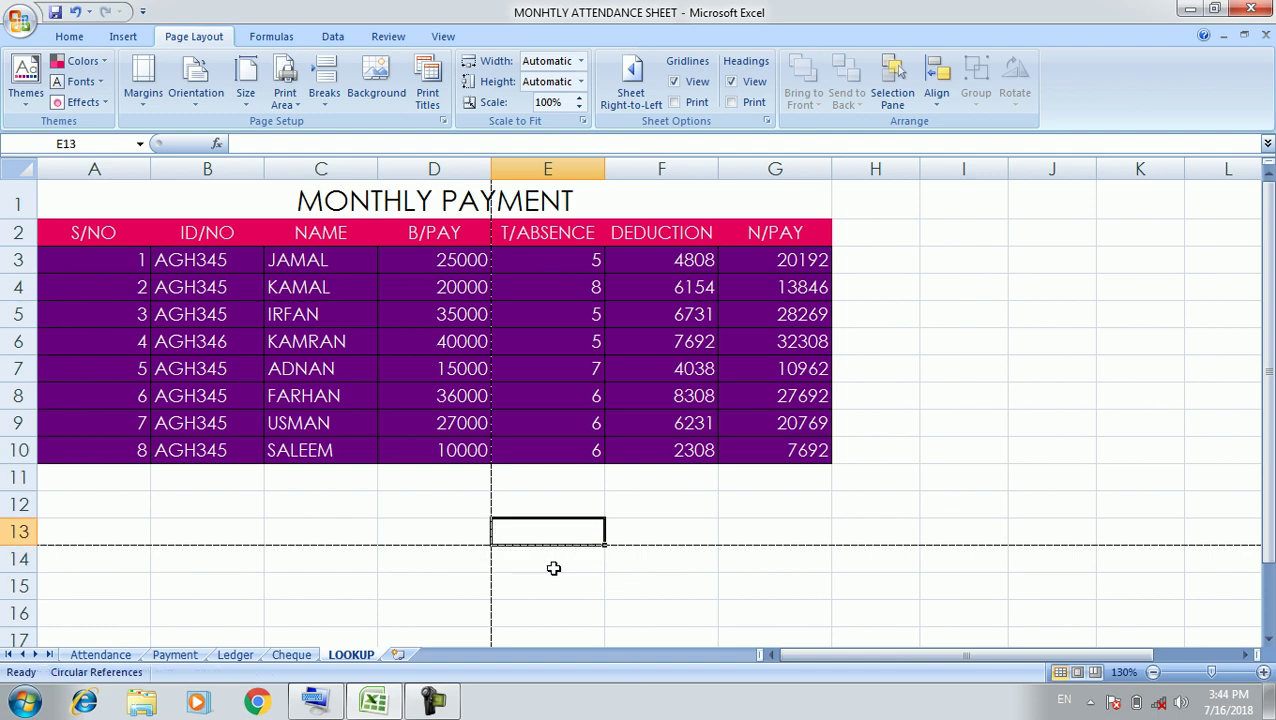
{"action": "left_click", "coordinate": [464, 530]}
{"action": "left_click", "coordinate": [473, 581]}
{"action": "scroll", "coordinate": [462, 580], "scroll_direction": "down", "scroll_amount": 4}
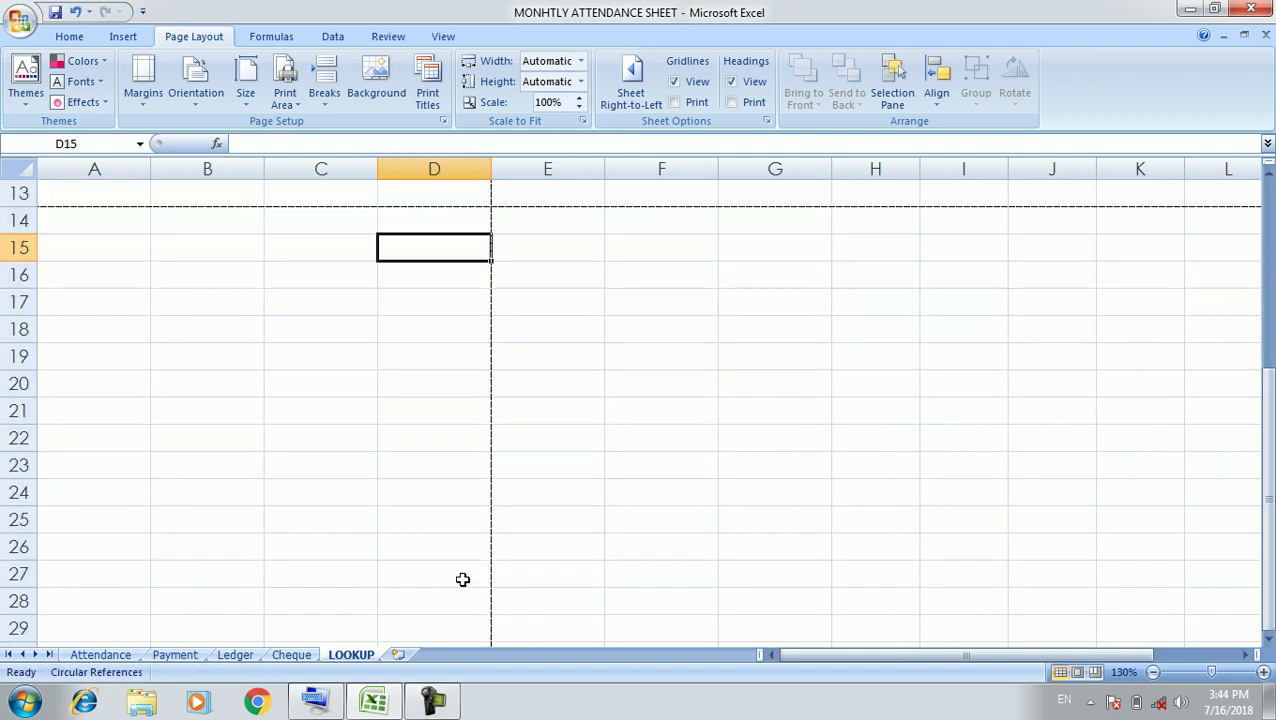
{"action": "scroll", "coordinate": [462, 580], "scroll_direction": "down", "scroll_amount": 1}
{"action": "scroll", "coordinate": [462, 580], "scroll_direction": "up", "scroll_amount": 5}
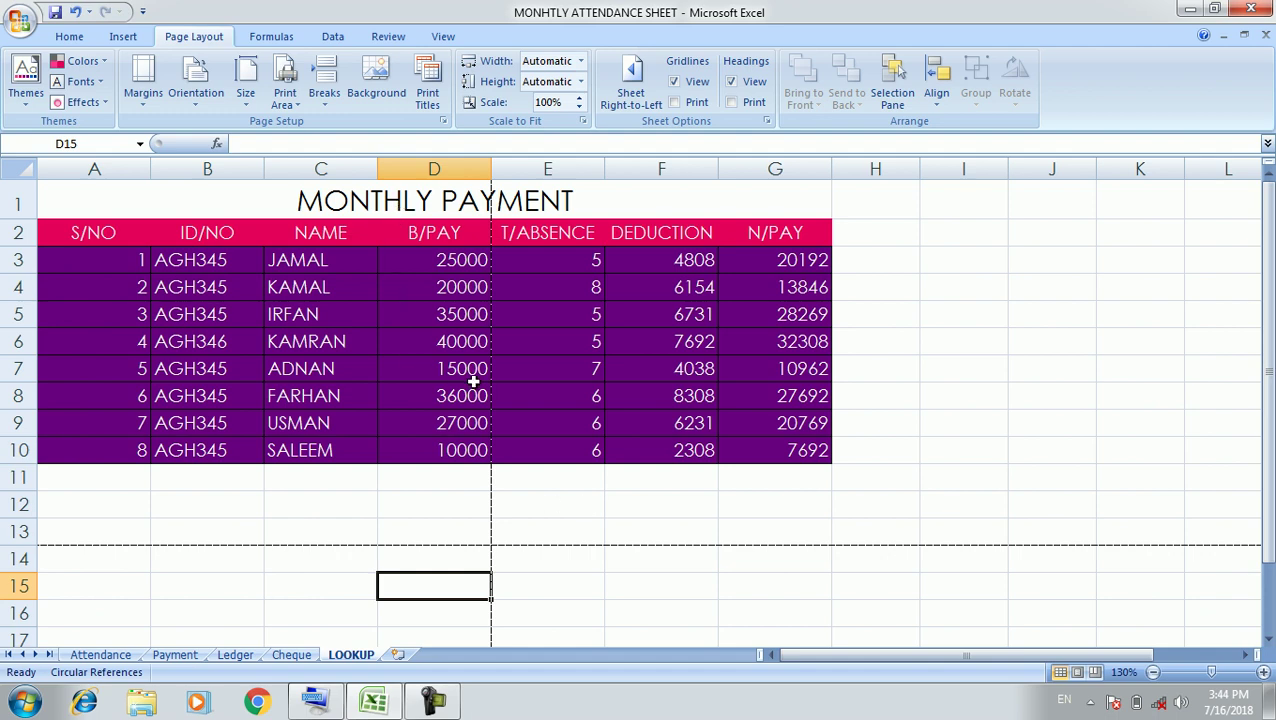
{"action": "left_click", "coordinate": [463, 512]}
{"action": "left_click", "coordinate": [487, 540]}
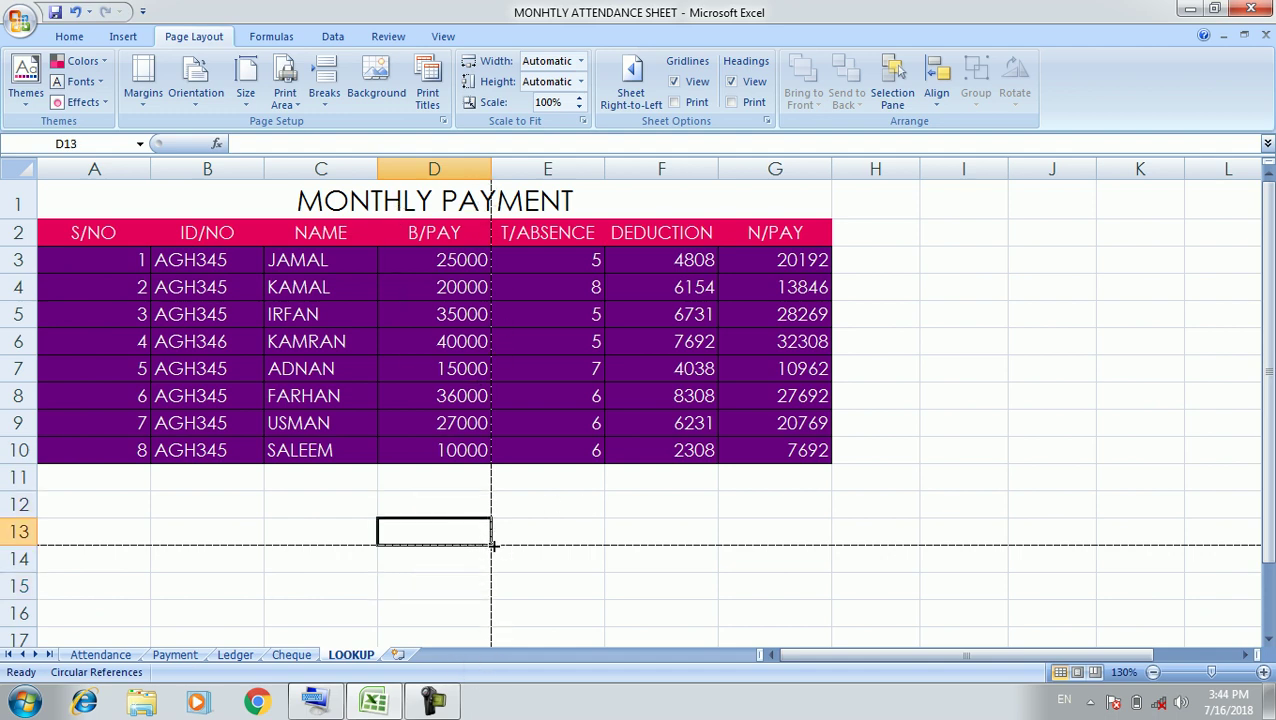
{"action": "left_click", "coordinate": [520, 592]}
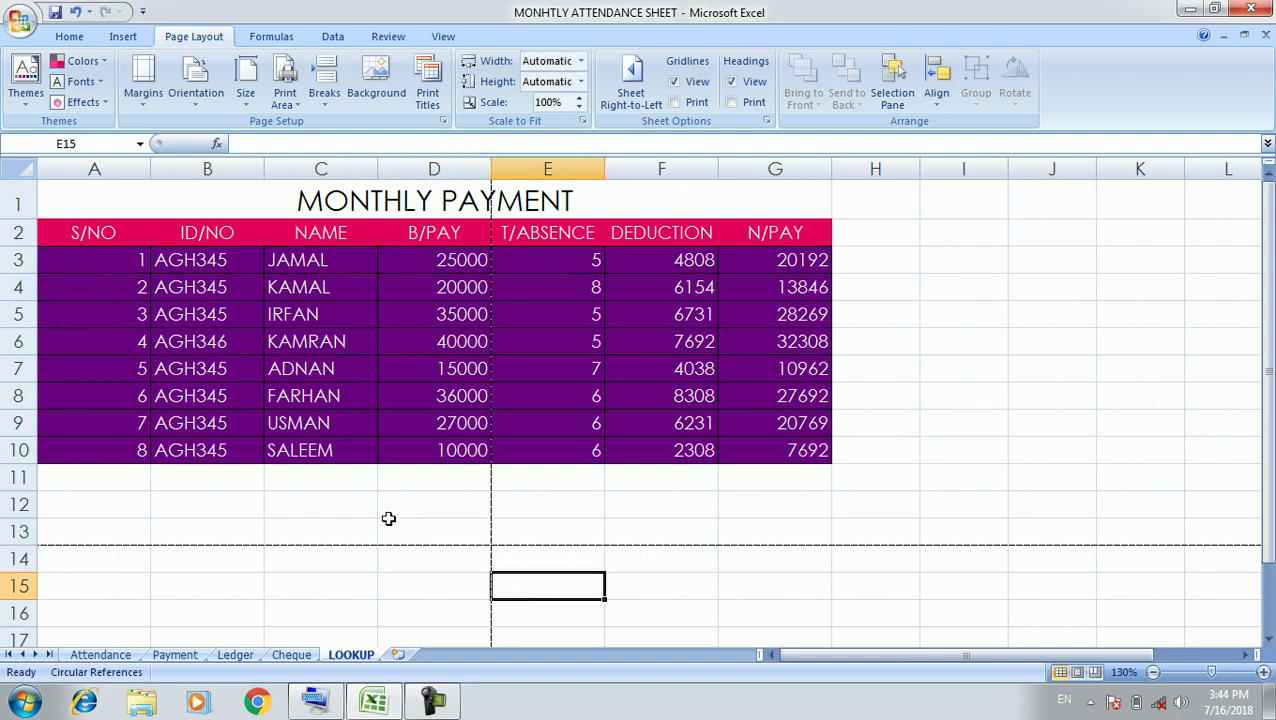
{"action": "left_click", "coordinate": [352, 509]}
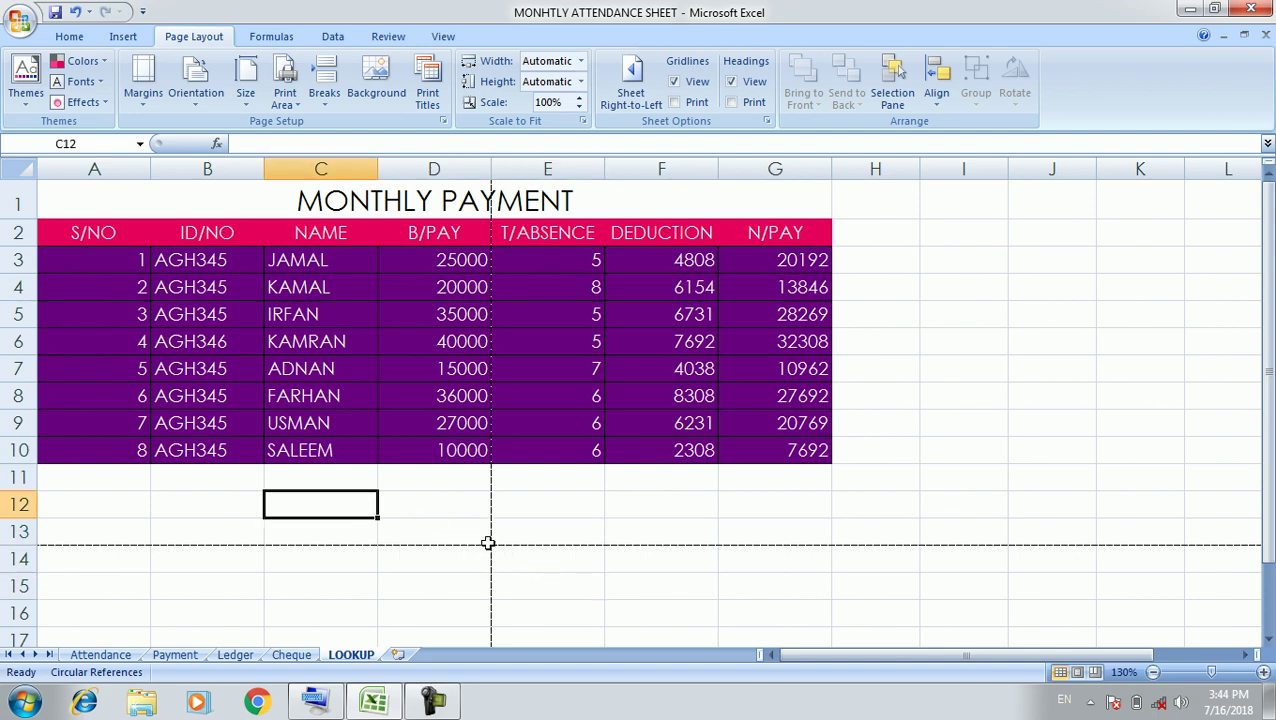
{"action": "left_click", "coordinate": [487, 540]}
{"action": "left_click", "coordinate": [530, 550]}
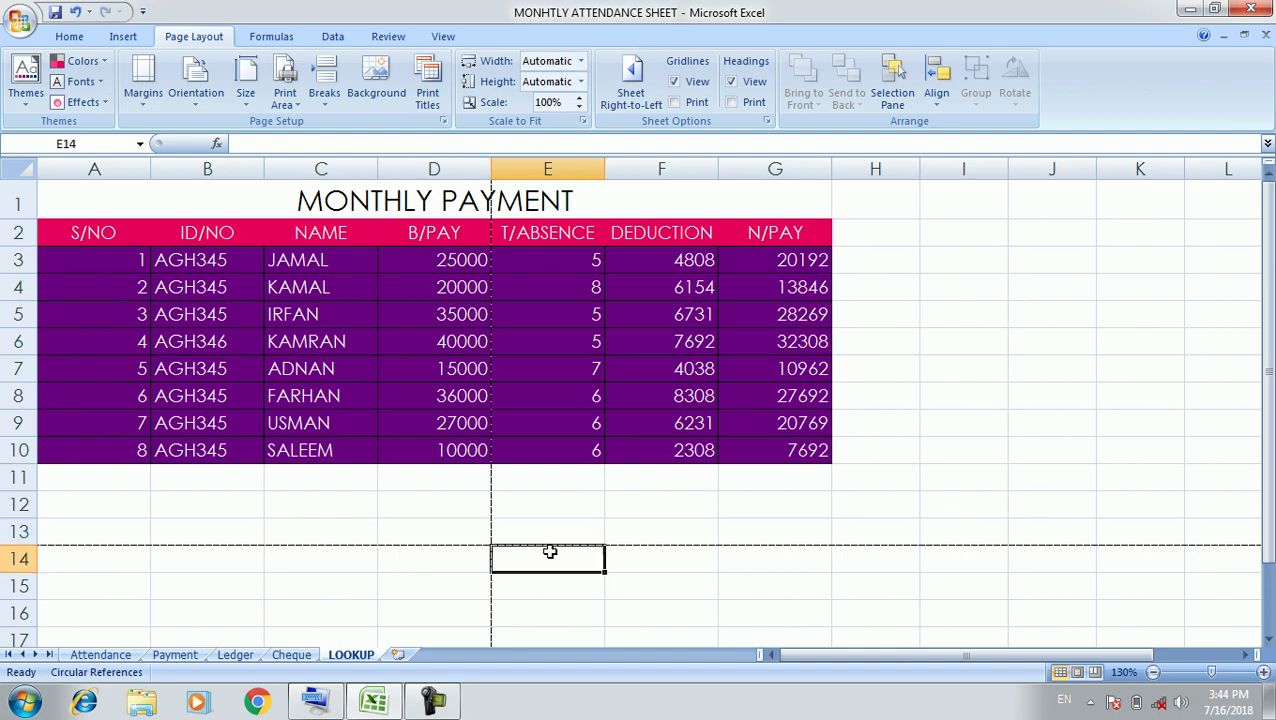
{"action": "left_click", "coordinate": [556, 640]}
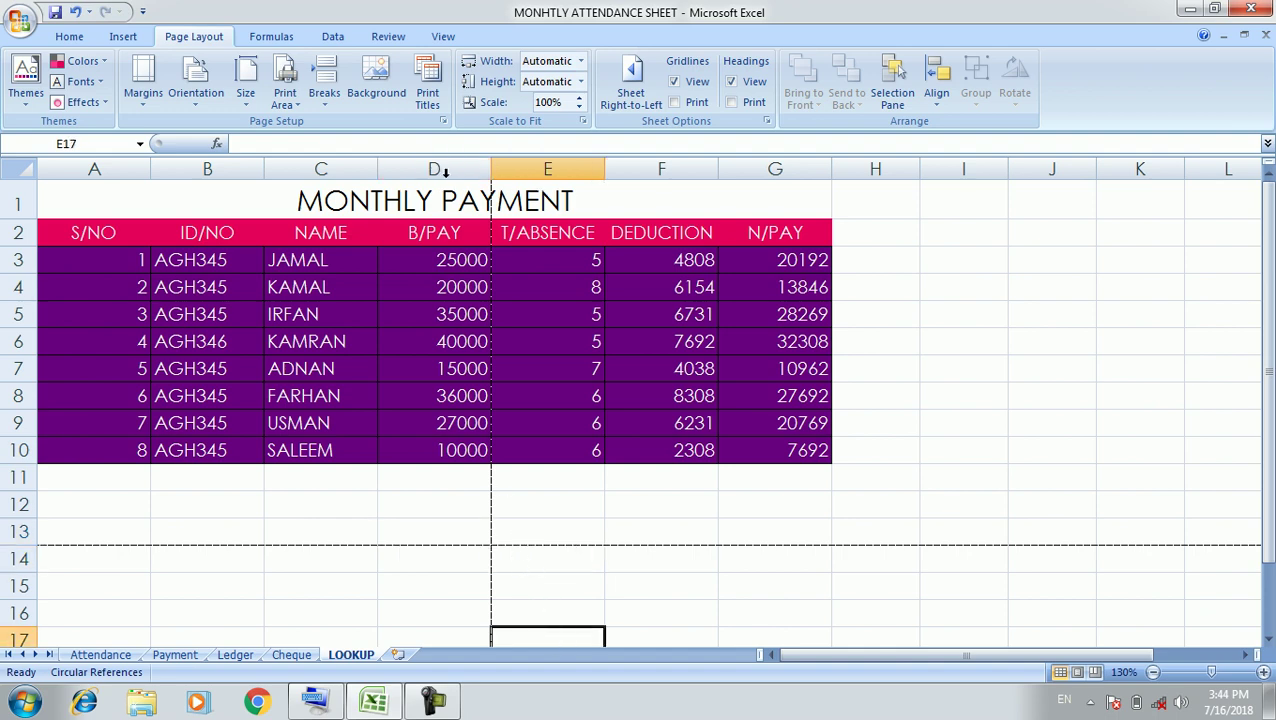
Step: Remove the page break before column E and scroll the sheet to confirm
{"action": "left_click", "coordinate": [322, 98]}
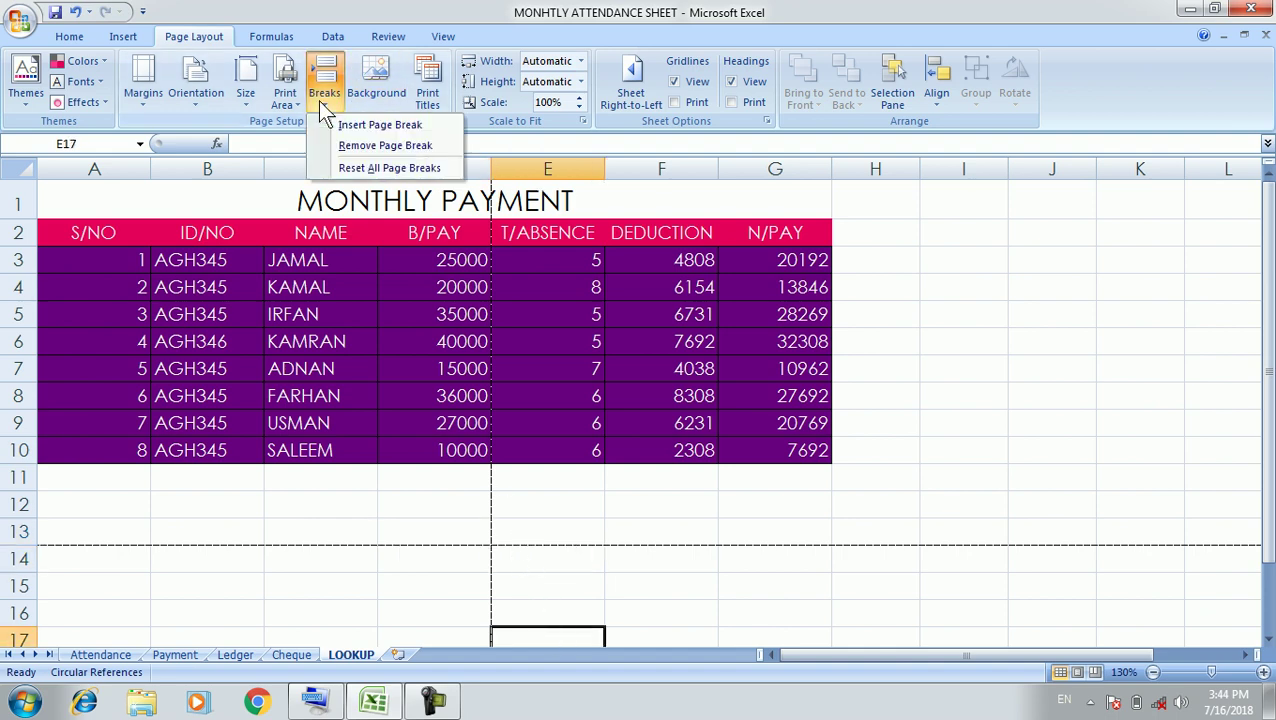
{"action": "left_click", "coordinate": [410, 148]}
{"action": "scroll", "coordinate": [420, 200], "scroll_direction": "down", "scroll_amount": 3}
{"action": "left_click", "coordinate": [637, 495]}
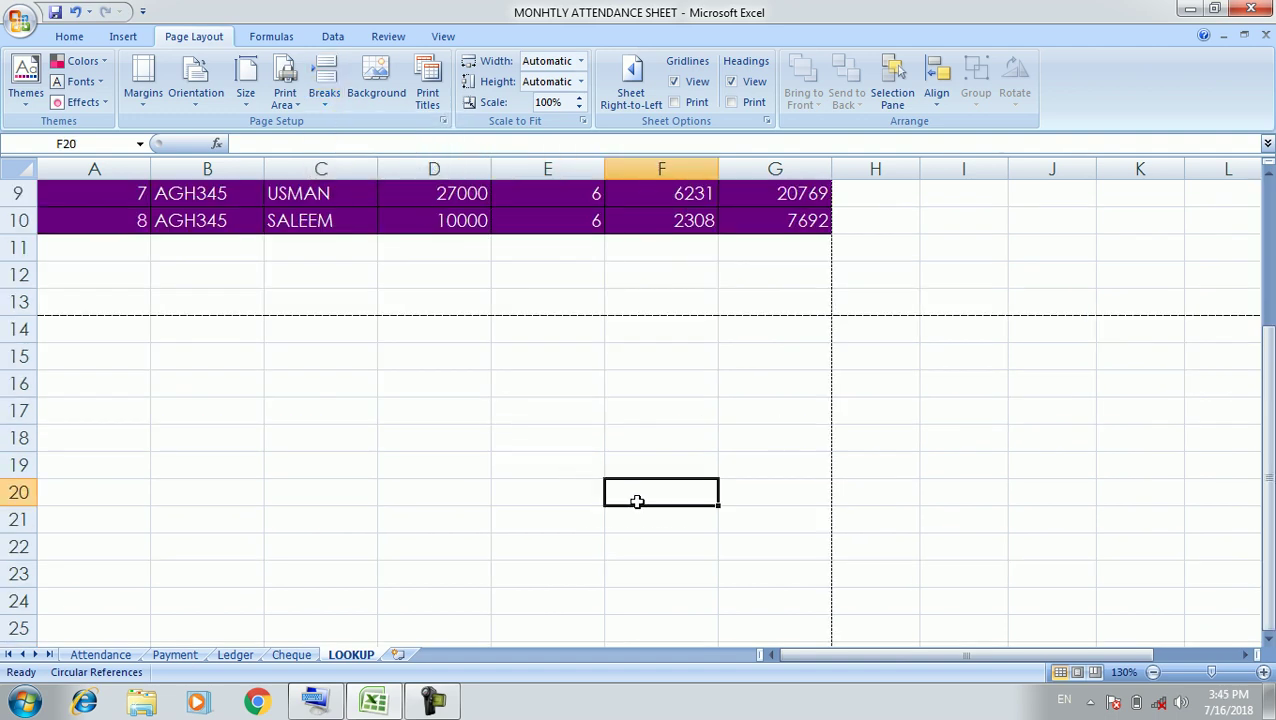
{"action": "scroll", "coordinate": [637, 501], "scroll_direction": "up", "scroll_amount": 3}
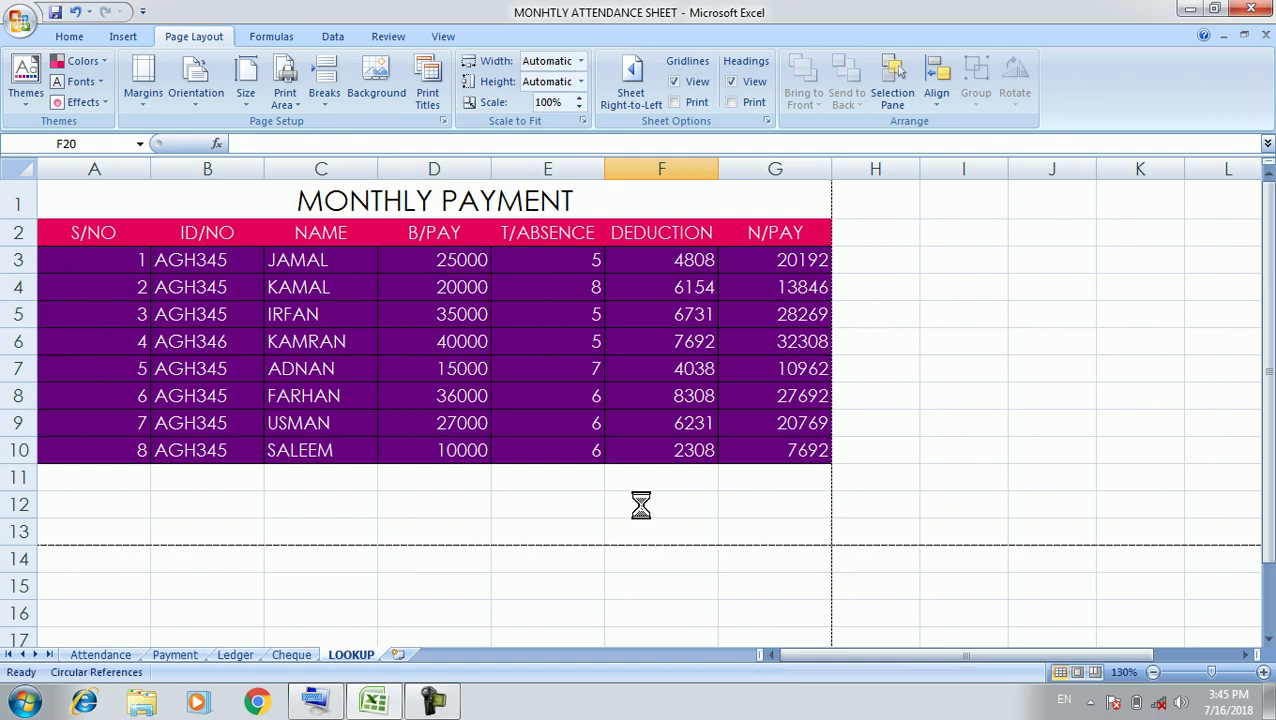
{"action": "scroll", "coordinate": [564, 516], "scroll_direction": "down", "scroll_amount": 6}
{"action": "scroll", "coordinate": [563, 521], "scroll_direction": "up", "scroll_amount": 6}
{"action": "scroll", "coordinate": [736, 570], "scroll_direction": "down", "scroll_amount": 4}
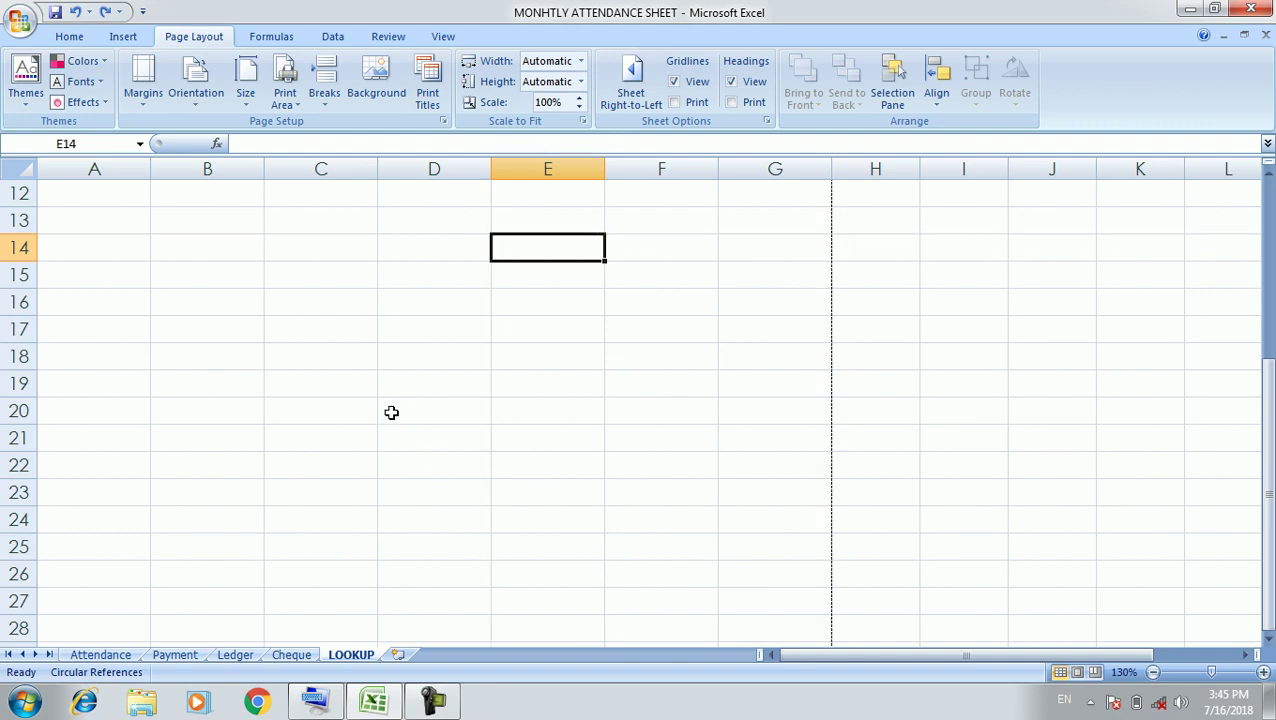
{"action": "scroll", "coordinate": [391, 412], "scroll_direction": "up", "scroll_amount": 4}
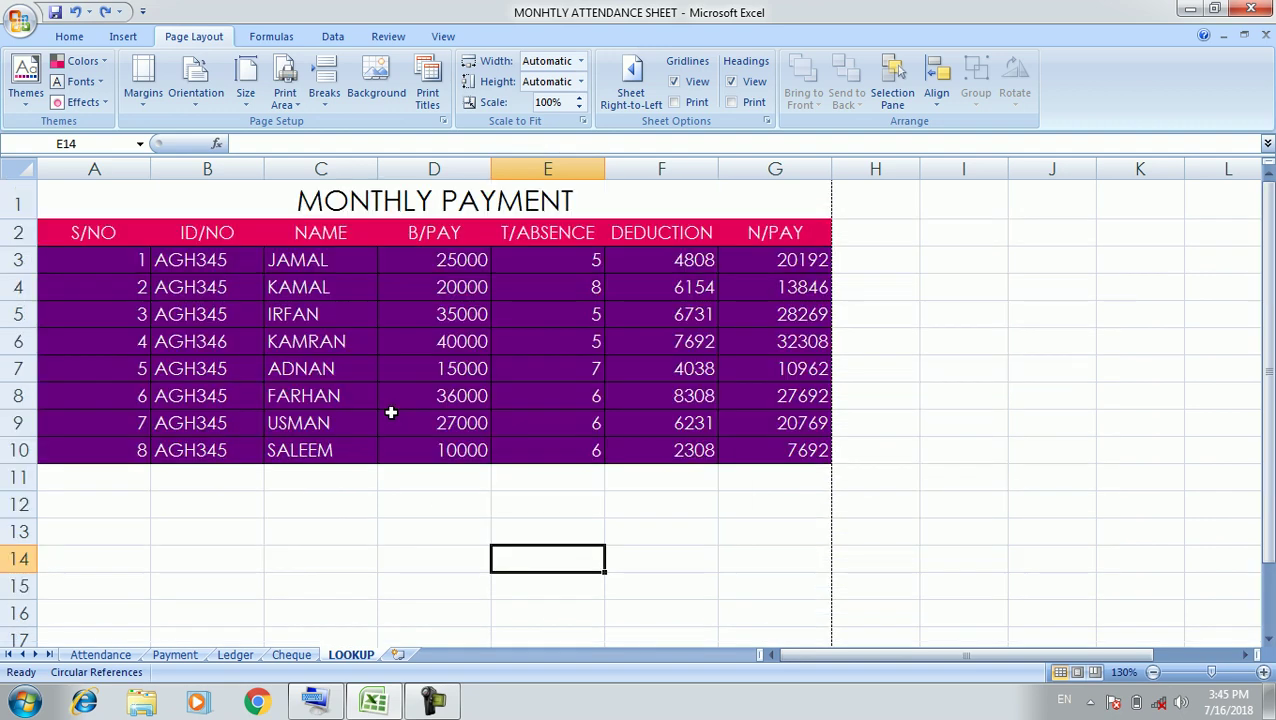
Step: Insert a page break at cell H11, below row 10 and after column G
{"action": "left_click", "coordinate": [791, 449]}
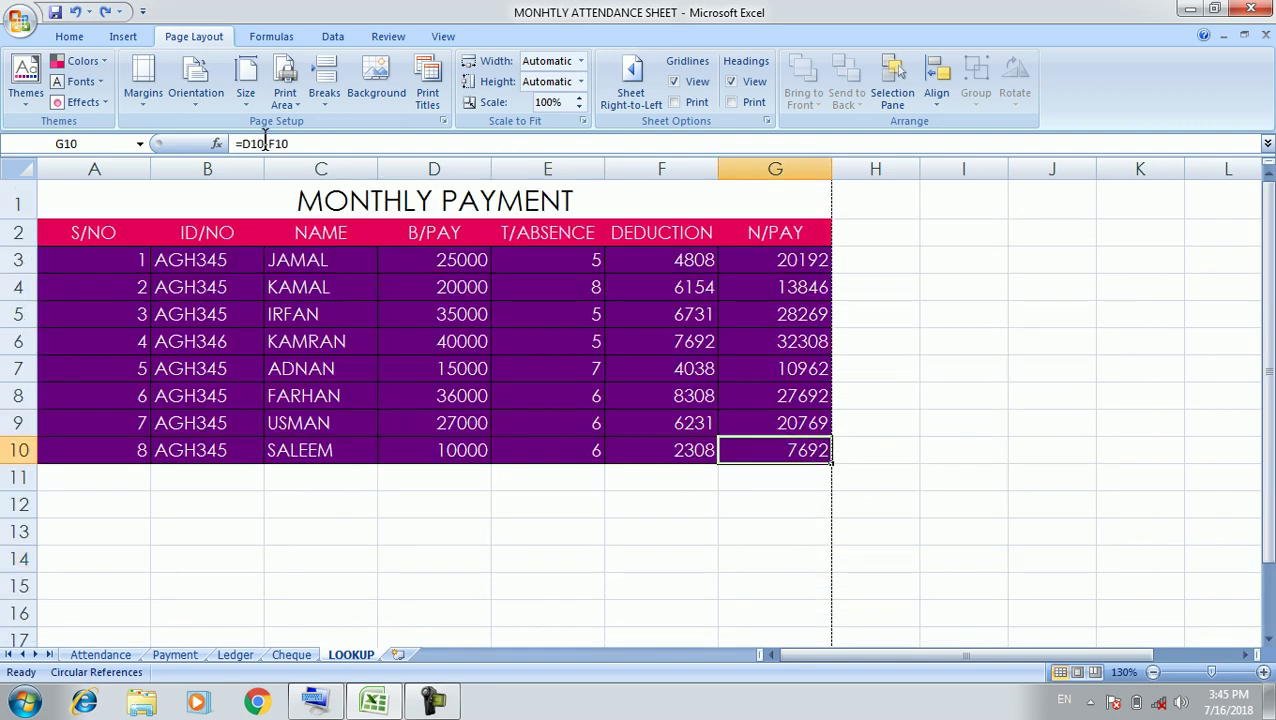
{"action": "left_click", "coordinate": [338, 100]}
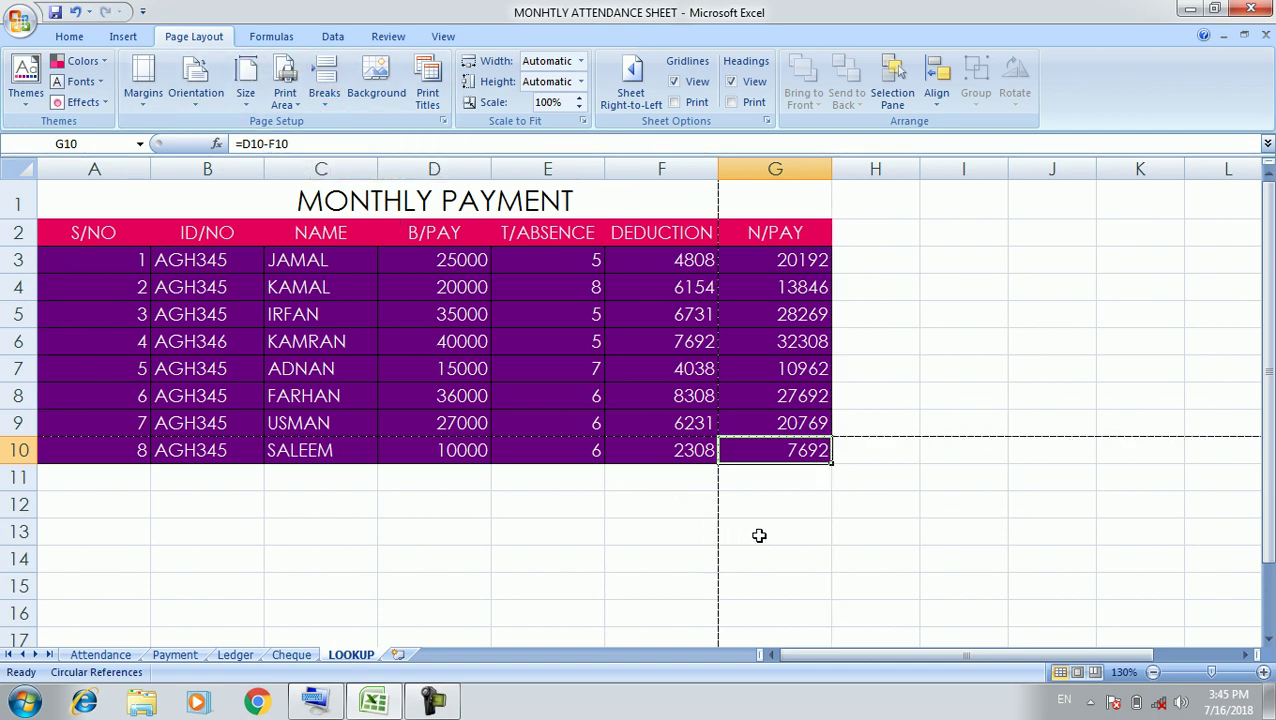
{"action": "left_click", "coordinate": [851, 478]}
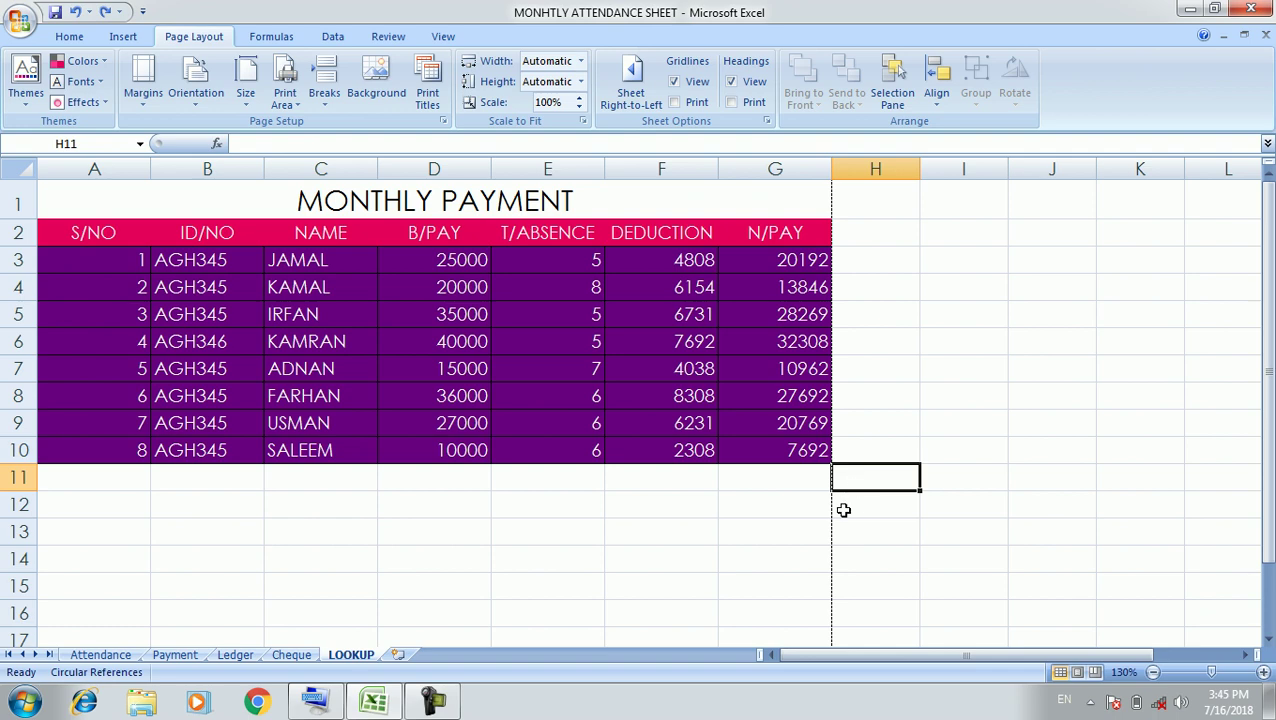
{"action": "left_click", "coordinate": [325, 92]}
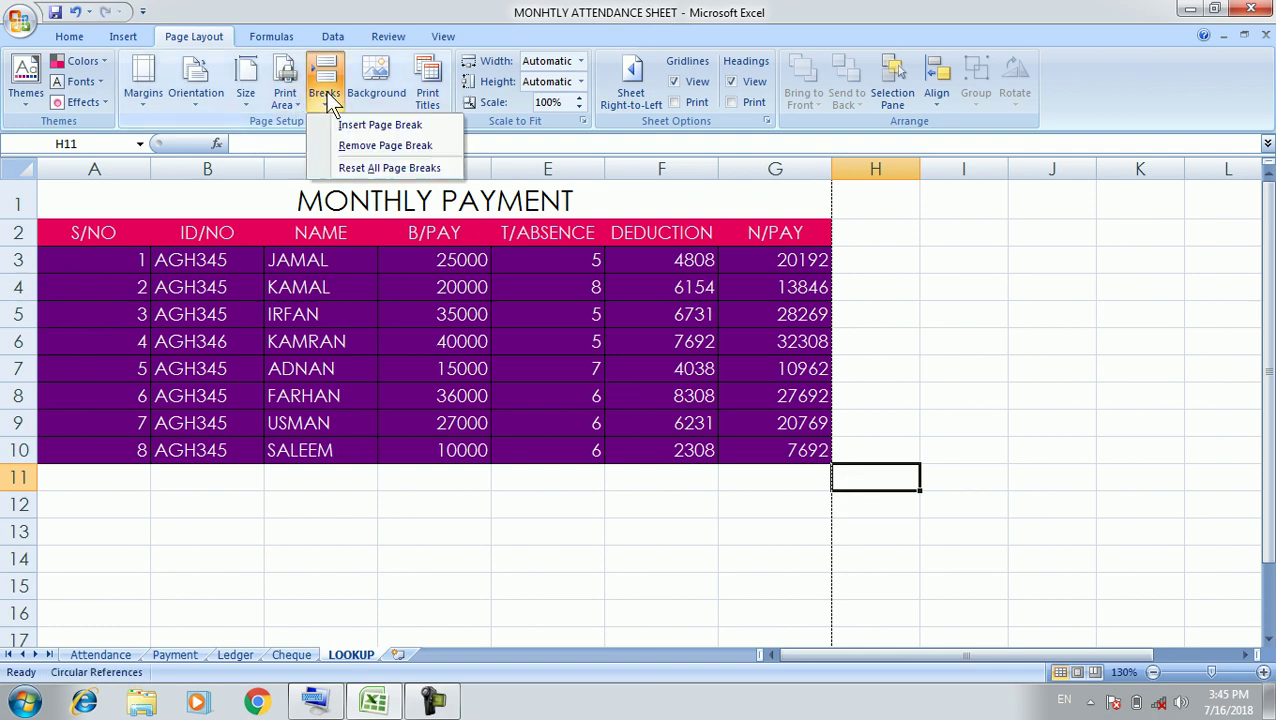
{"action": "left_click", "coordinate": [347, 124]}
{"action": "left_click", "coordinate": [703, 514]}
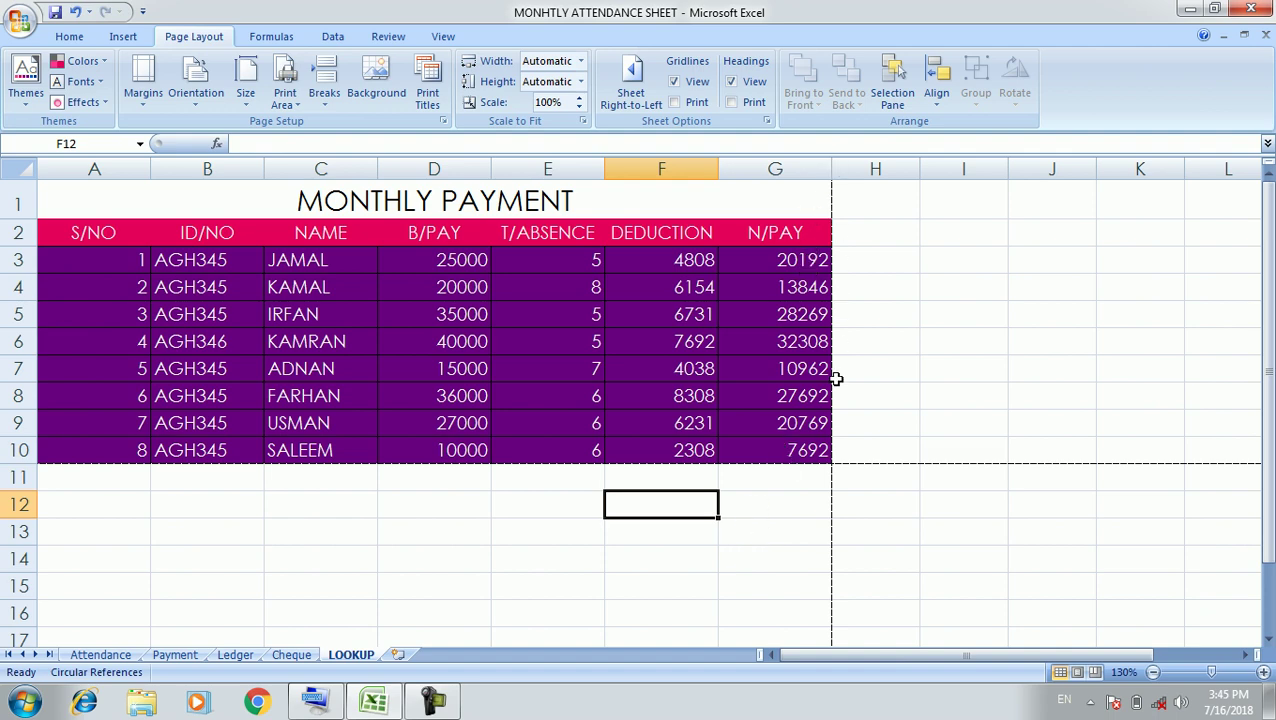
Step: Scroll through the sheet to check the new breaks around the table
{"action": "left_click", "coordinate": [825, 457]}
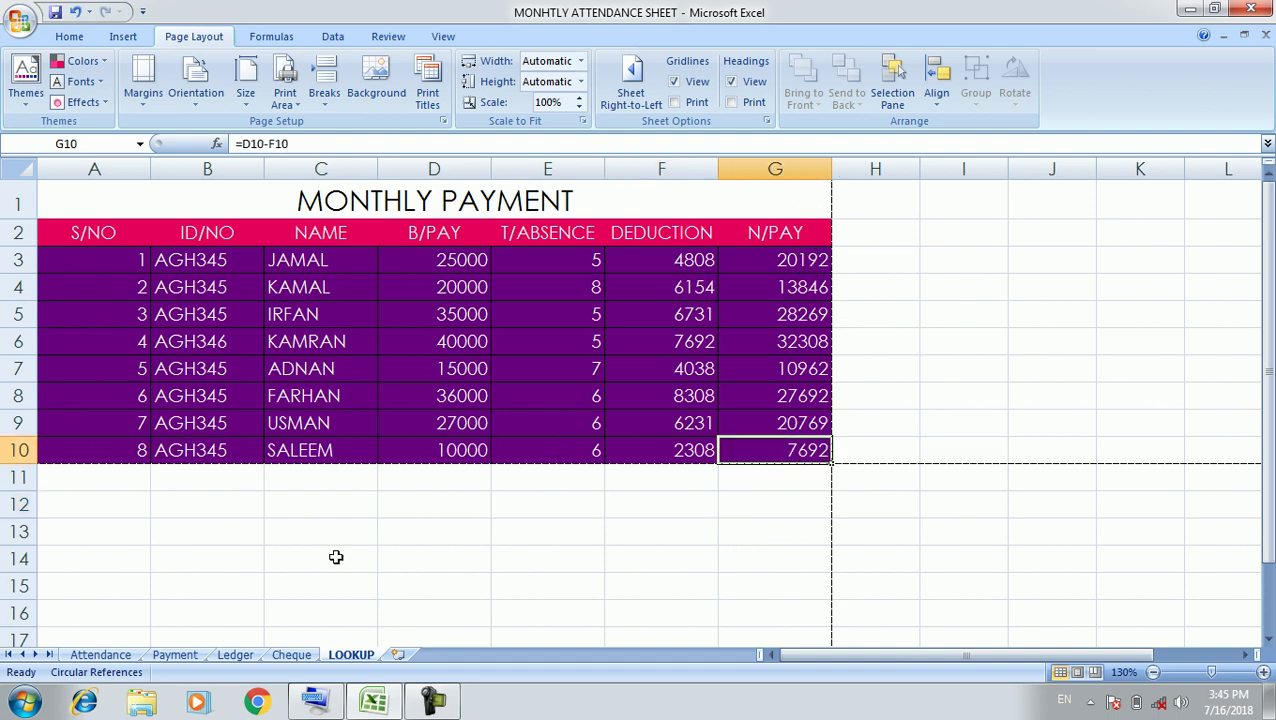
{"action": "scroll", "coordinate": [689, 498], "scroll_direction": "down", "scroll_amount": 1}
{"action": "scroll", "coordinate": [689, 498], "scroll_direction": "down", "scroll_amount": 1}
{"action": "left_click", "coordinate": [50, 308]}
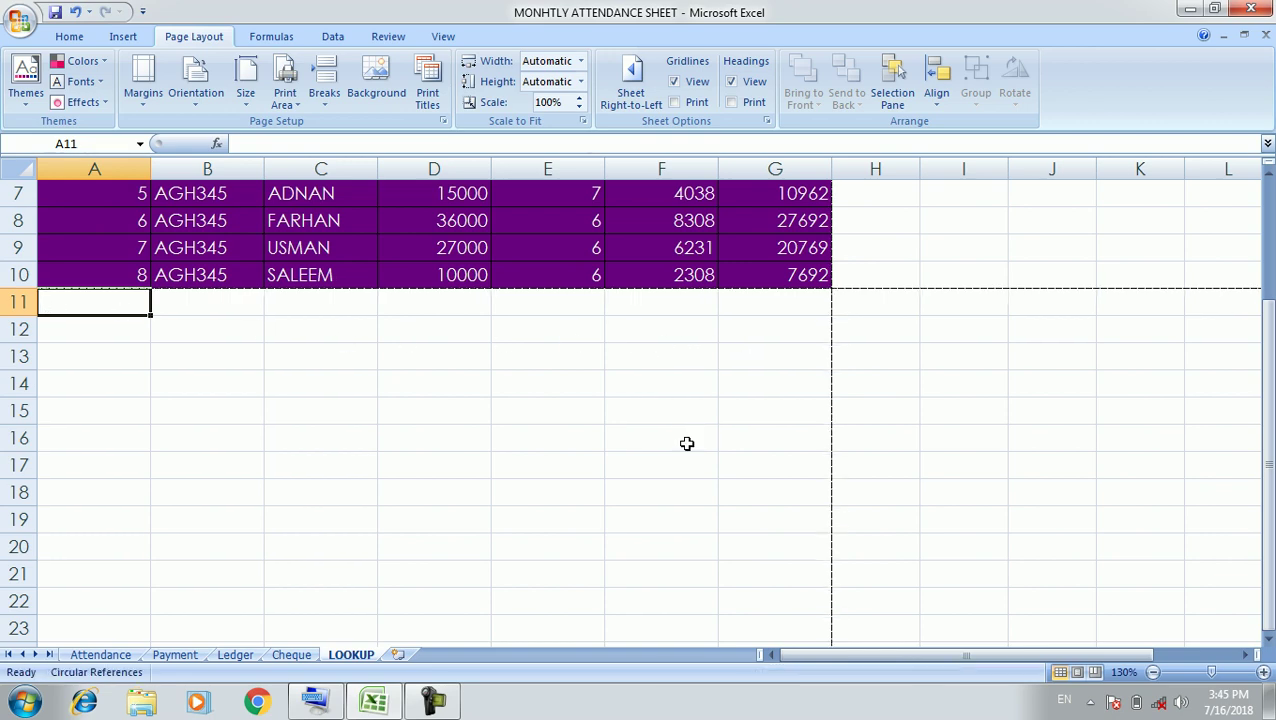
{"action": "scroll", "coordinate": [687, 443], "scroll_direction": "down", "scroll_amount": 1}
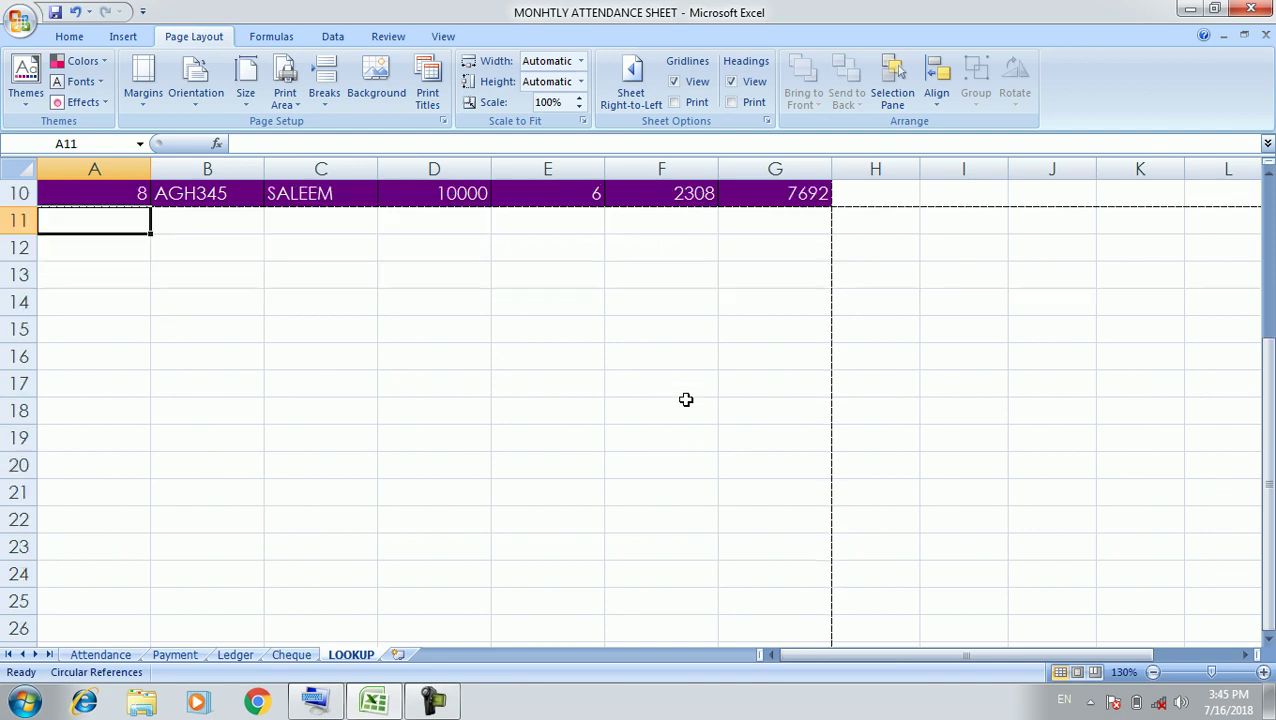
{"action": "scroll", "coordinate": [686, 420], "scroll_direction": "down", "scroll_amount": 6}
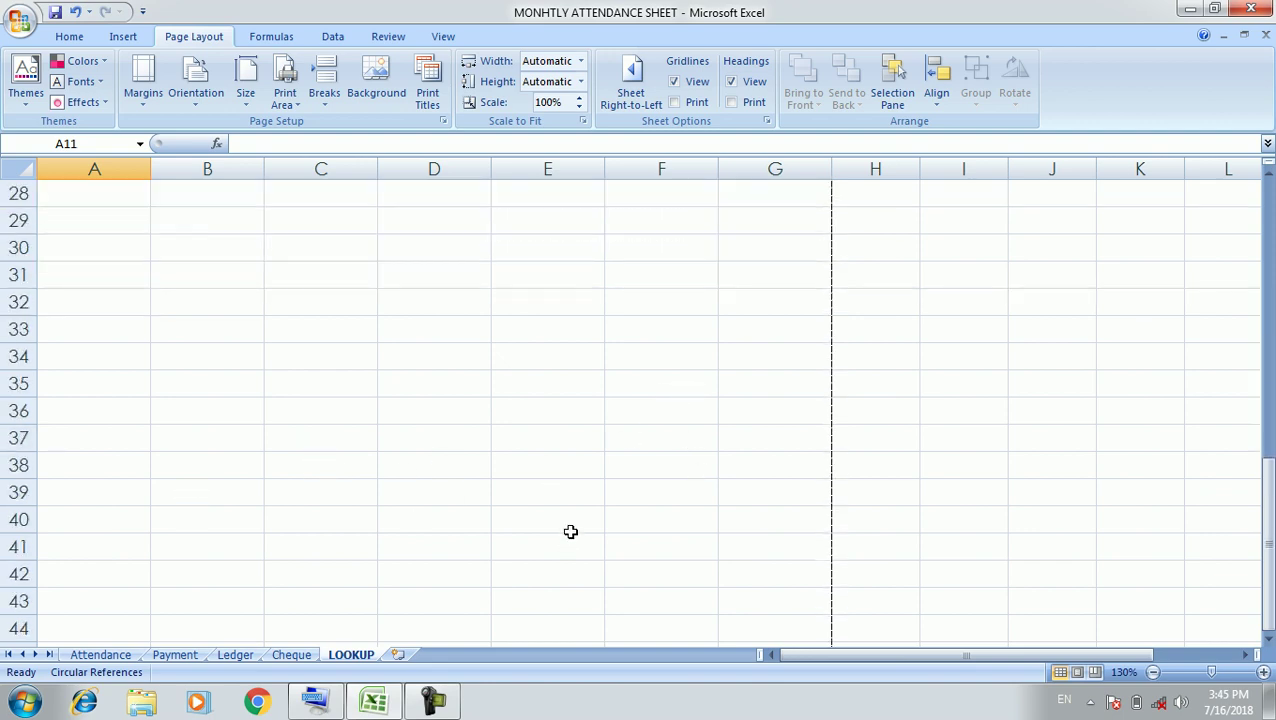
{"action": "scroll", "coordinate": [681, 552], "scroll_direction": "up", "scroll_amount": 6}
{"action": "scroll", "coordinate": [681, 552], "scroll_direction": "up", "scroll_amount": 3}
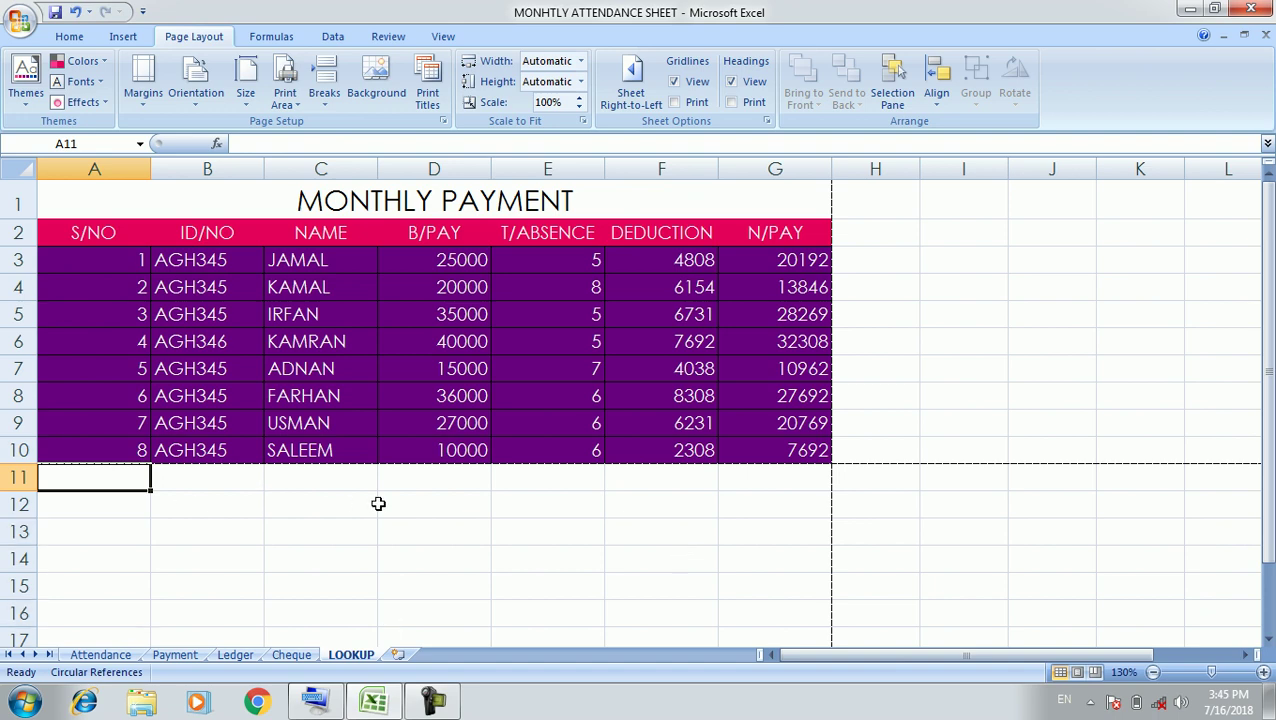
{"action": "left_click", "coordinate": [552, 511]}
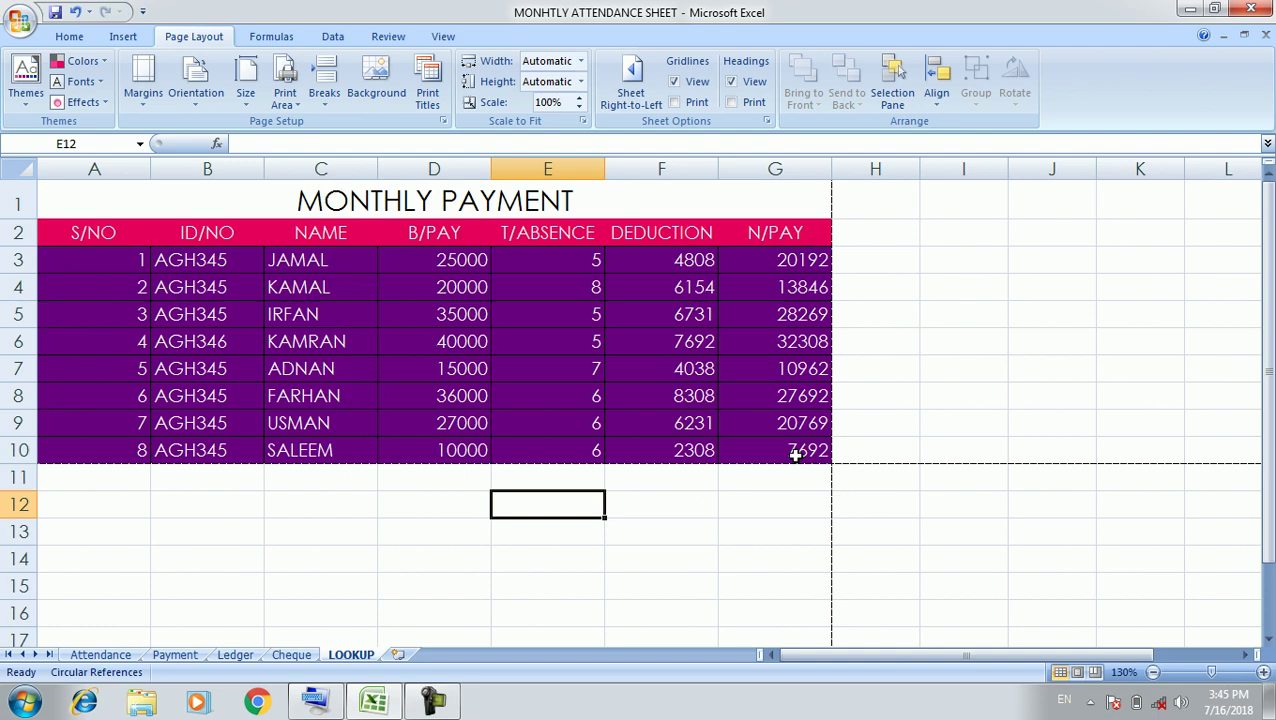
{"action": "left_click", "coordinate": [862, 495]}
{"action": "left_click", "coordinate": [848, 470]}
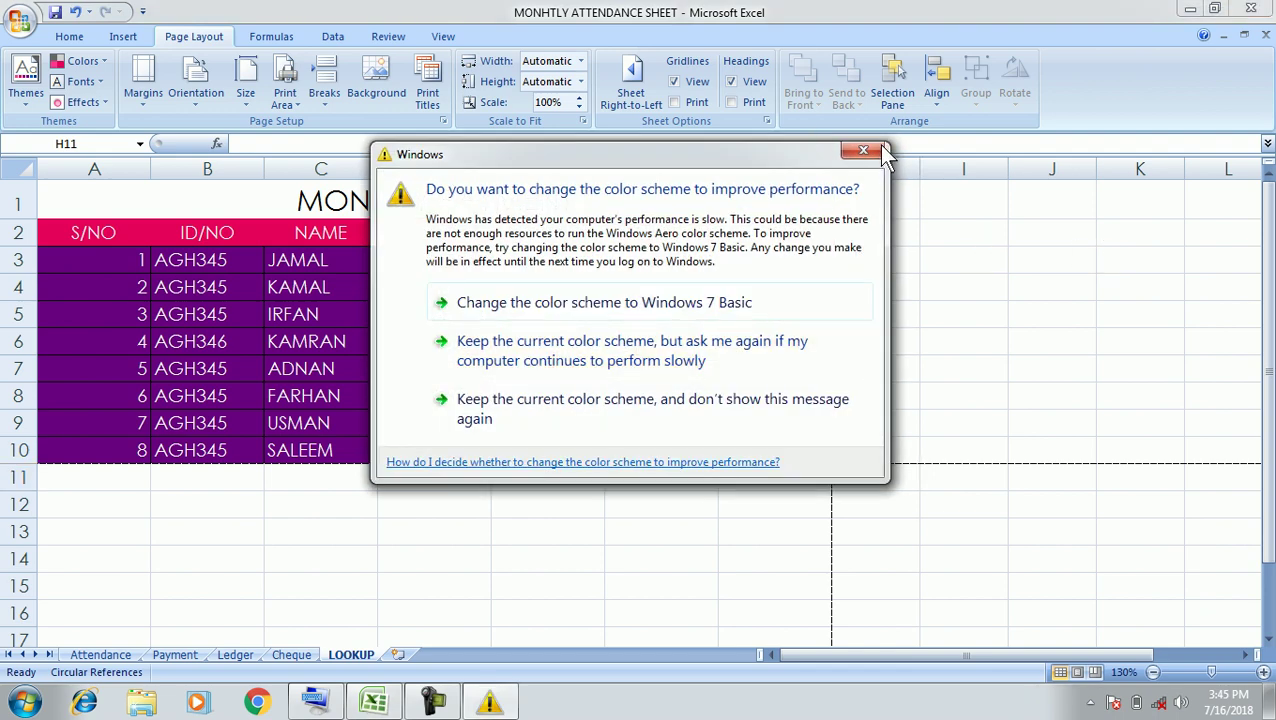
{"action": "left_click", "coordinate": [855, 156]}
{"action": "left_click", "coordinate": [937, 531]}
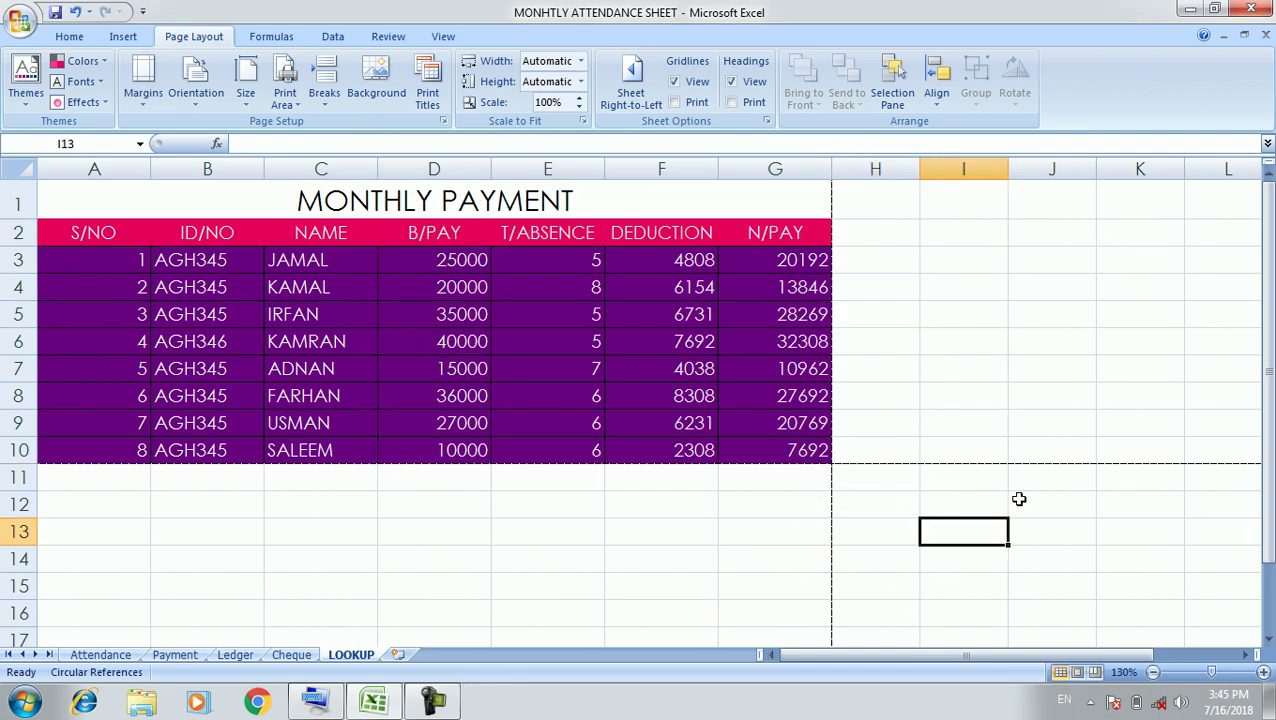
{"action": "left_click_drag", "start_coordinate": [94, 476], "coordinate": [741, 635]}
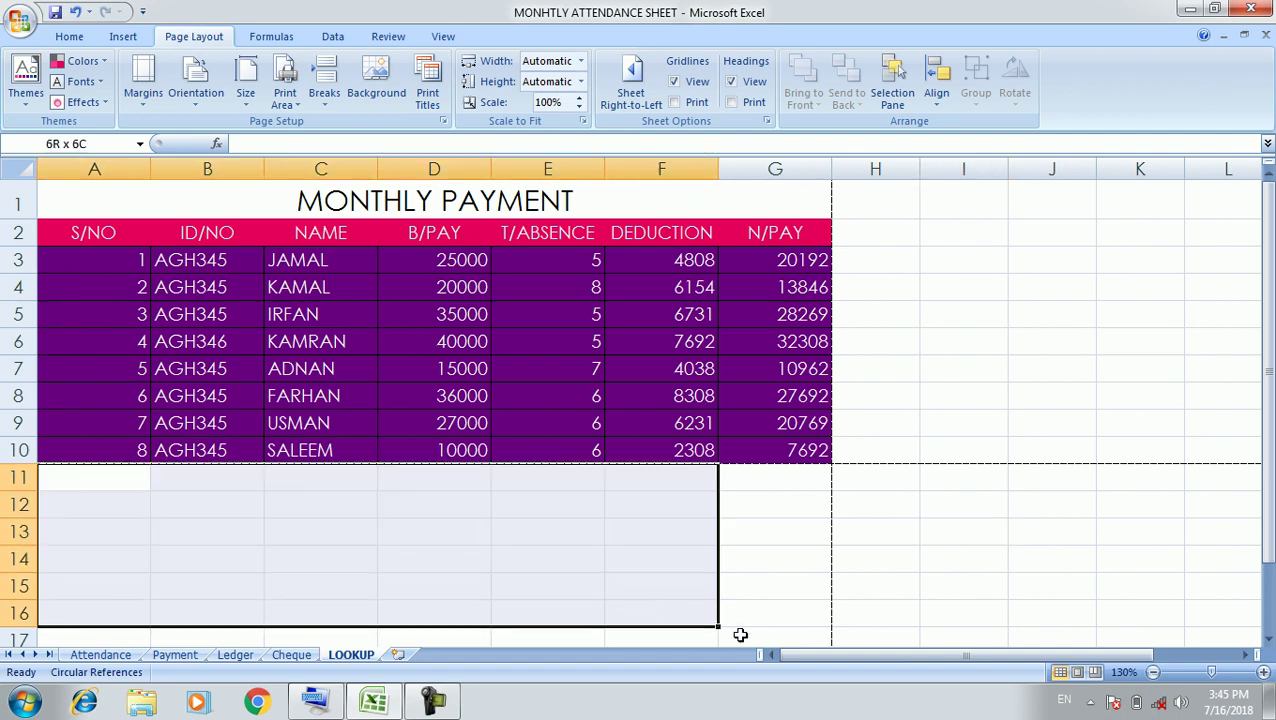
{"action": "left_click", "coordinate": [452, 507]}
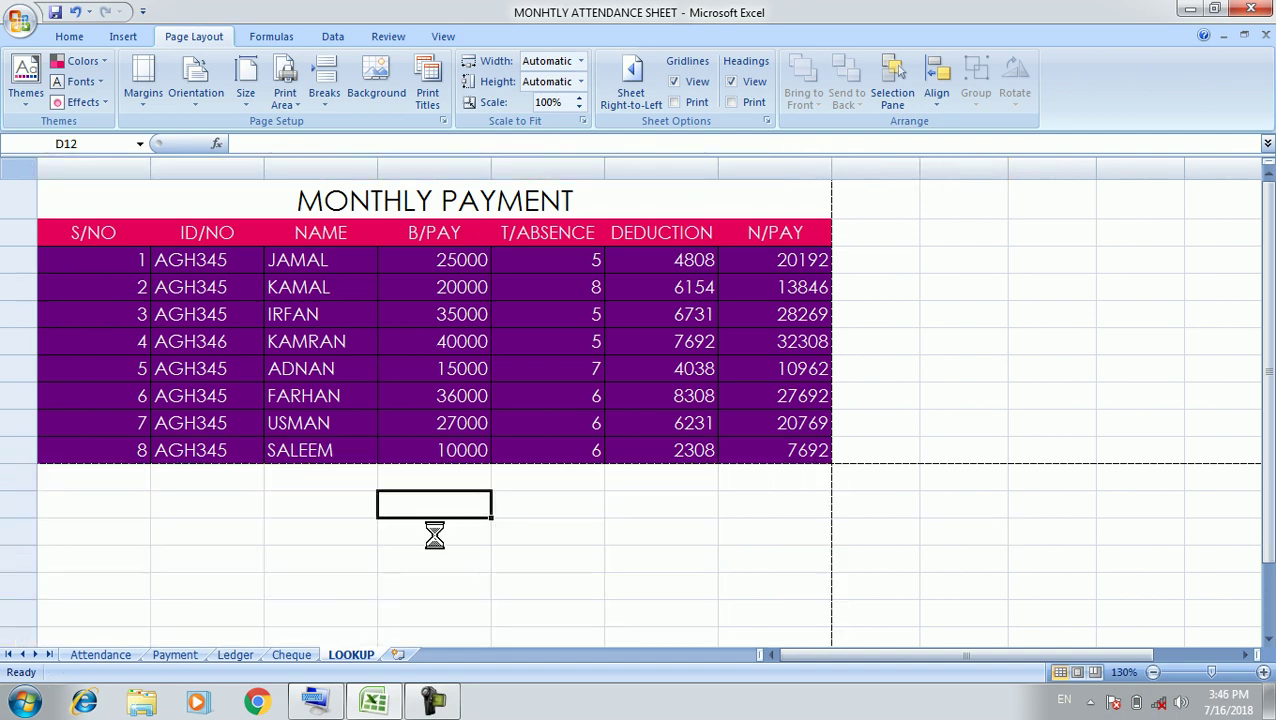
{"action": "left_click", "coordinate": [731, 513]}
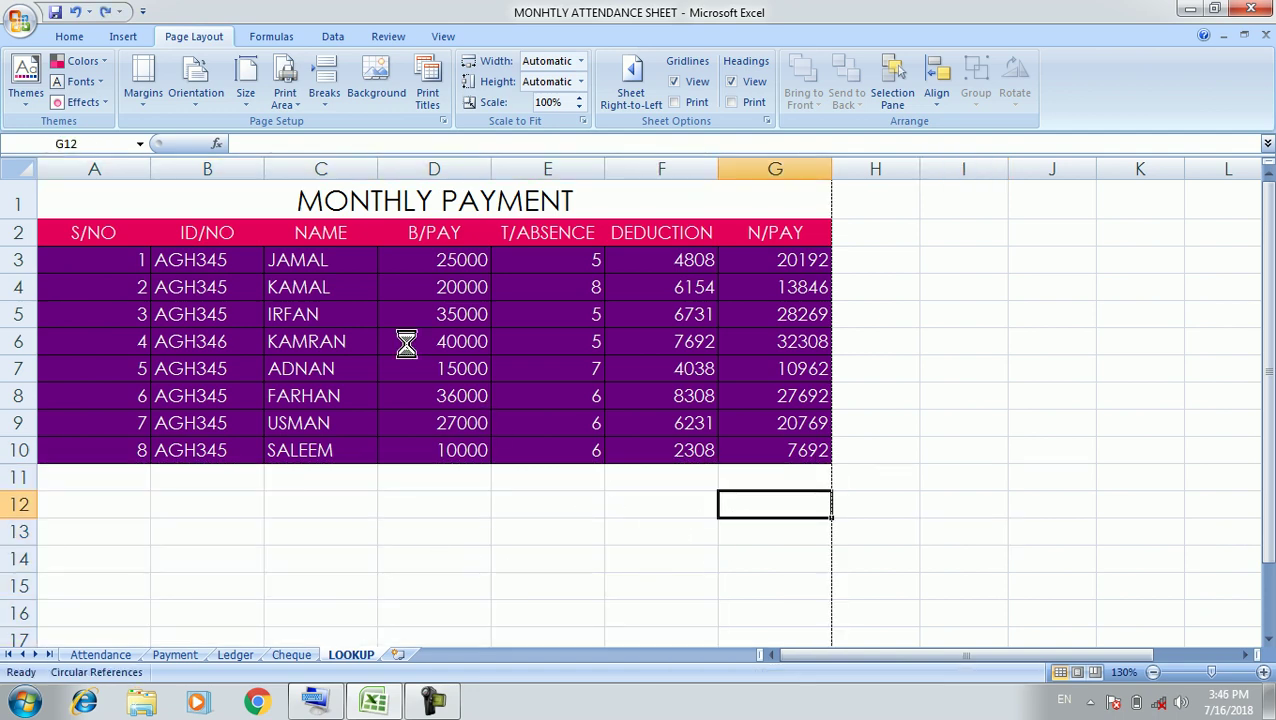
{"action": "left_click", "coordinate": [369, 92]}
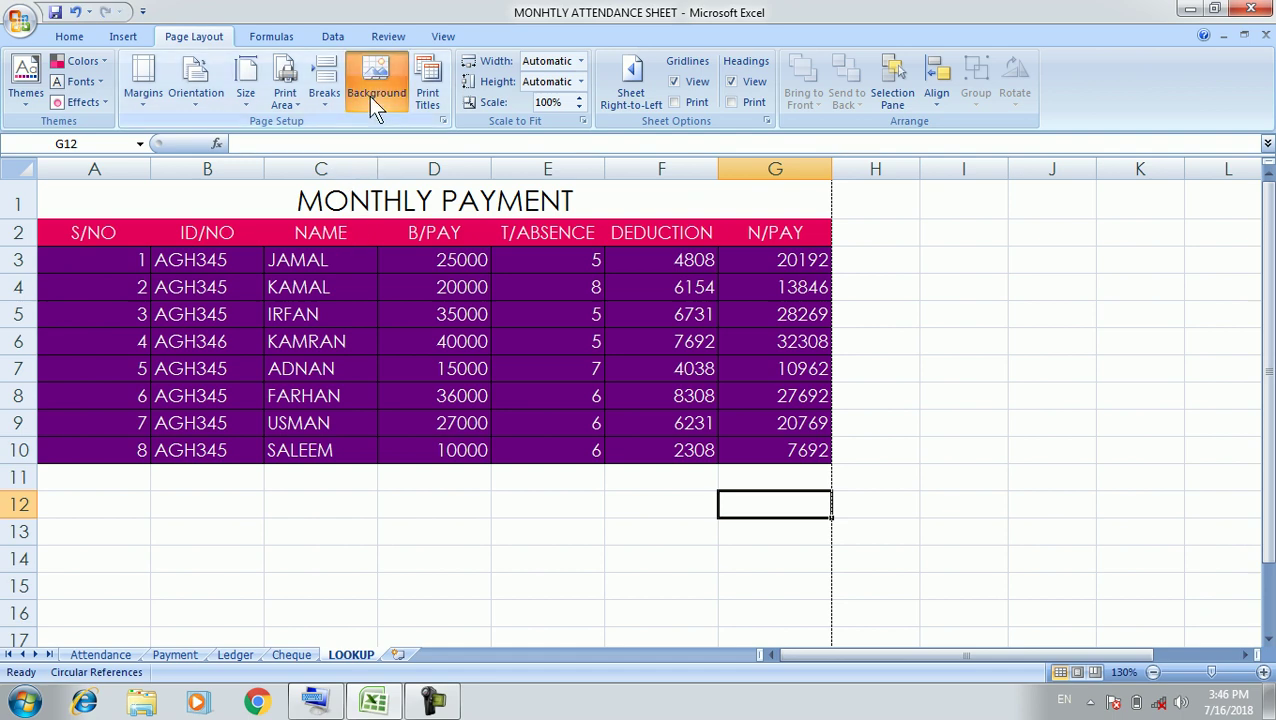
{"action": "double_click", "coordinate": [259, 202]}
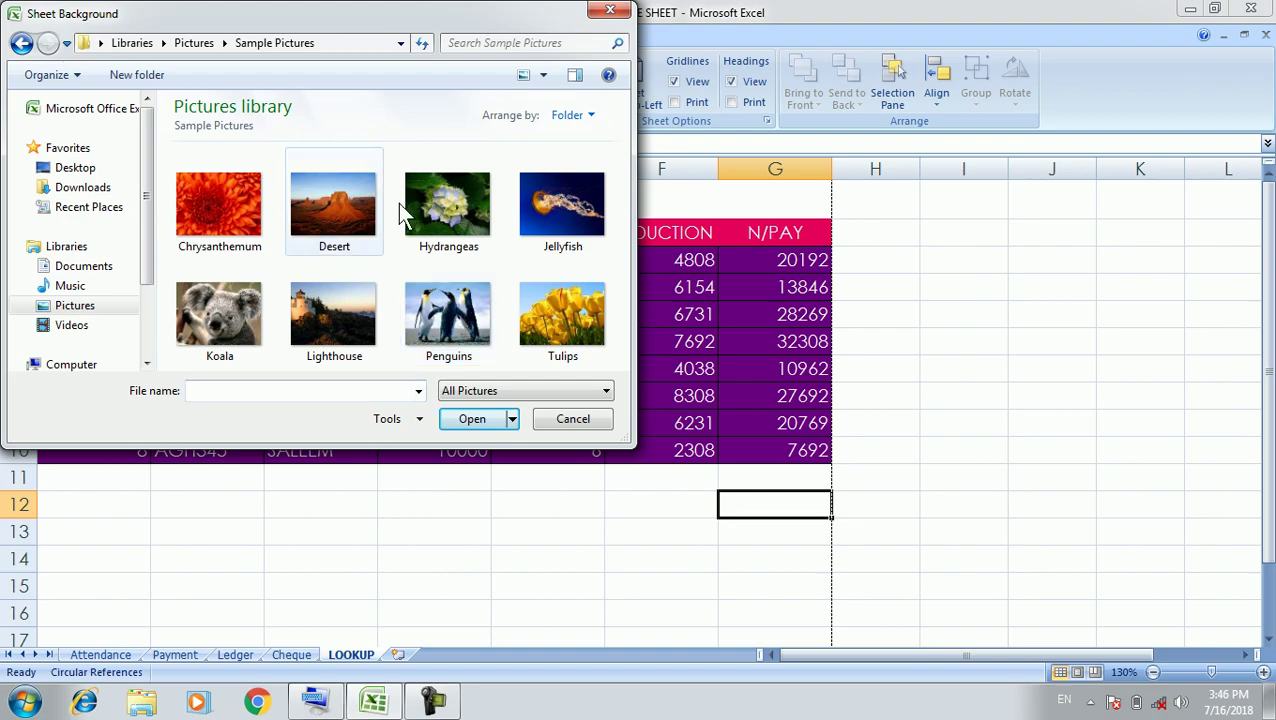
{"action": "double_click", "coordinate": [240, 232]}
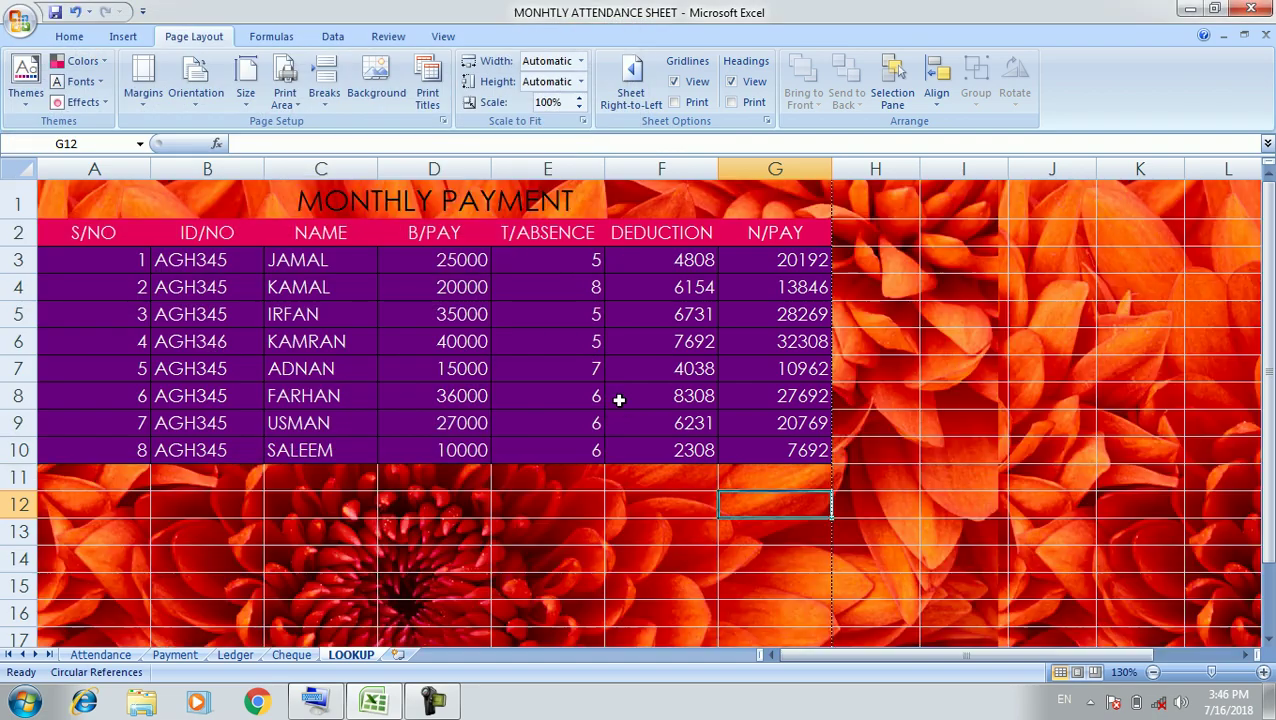
{"action": "scroll", "coordinate": [931, 473], "scroll_direction": "down", "scroll_amount": 4}
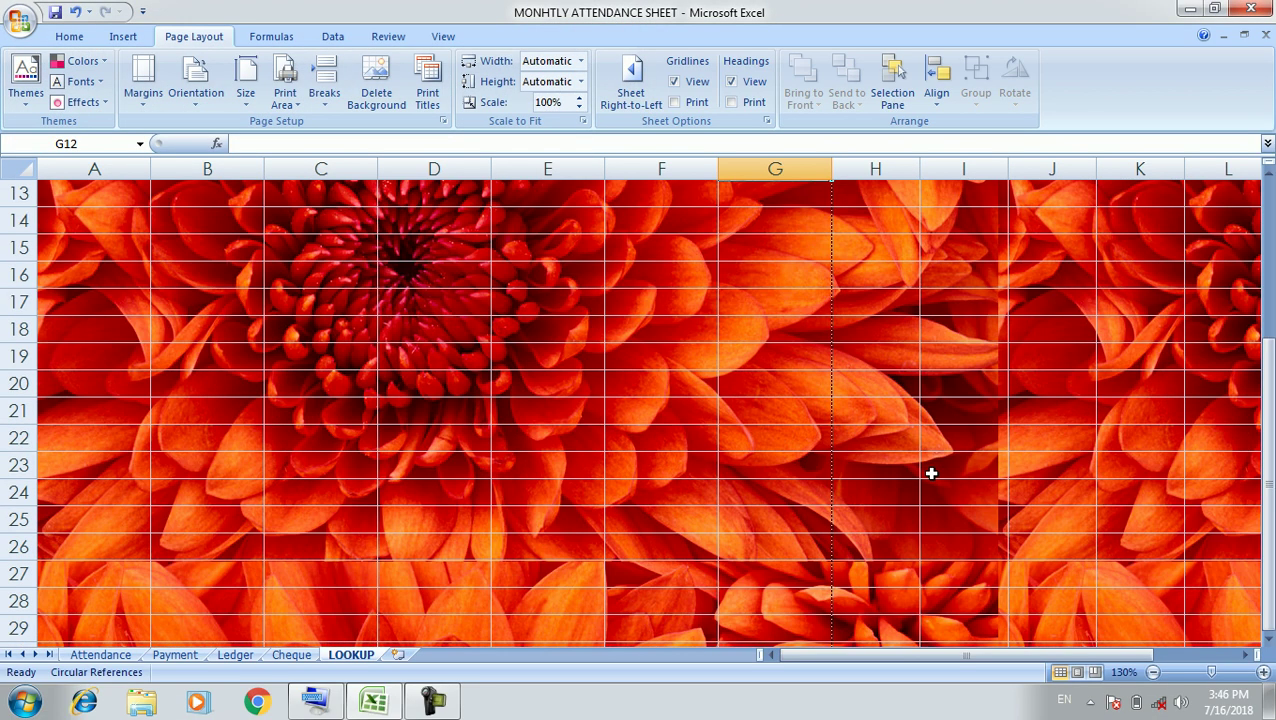
{"action": "scroll", "coordinate": [931, 473], "scroll_direction": "up", "scroll_amount": 2}
{"action": "scroll", "coordinate": [931, 473], "scroll_direction": "up", "scroll_amount": 2}
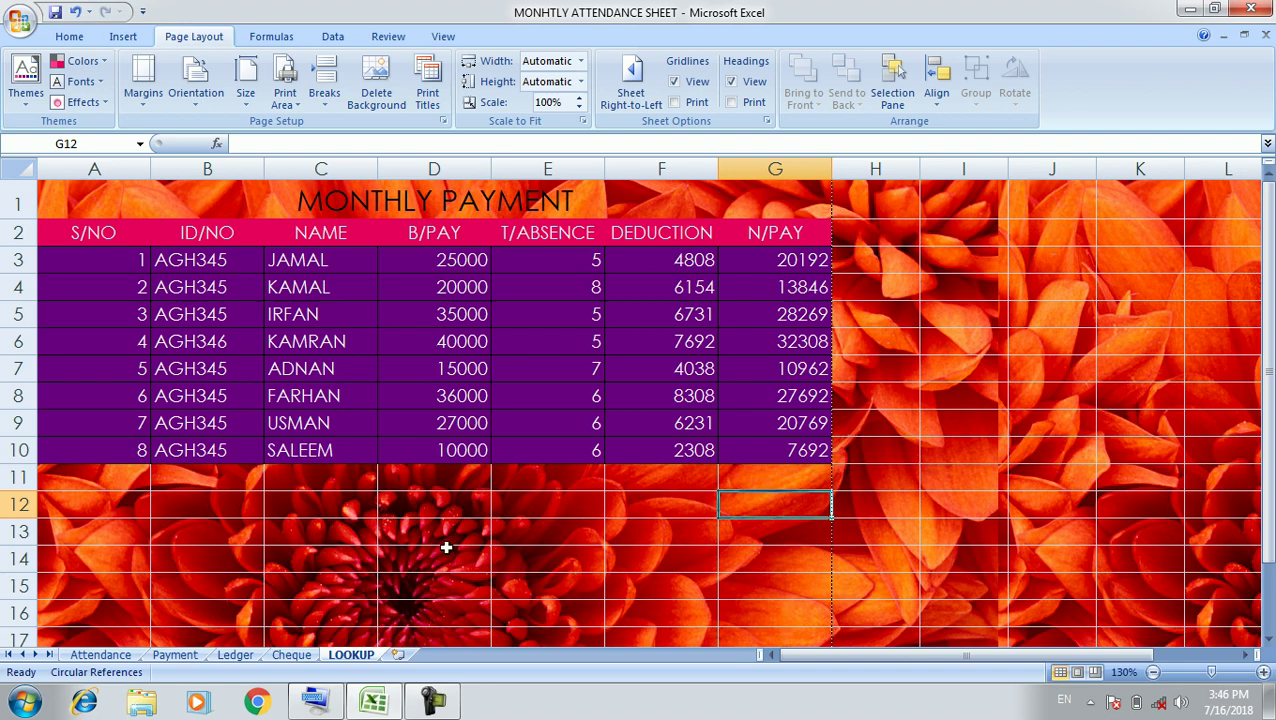
{"action": "key", "text": "alt+p"}
{"action": "key", "text": "g"}
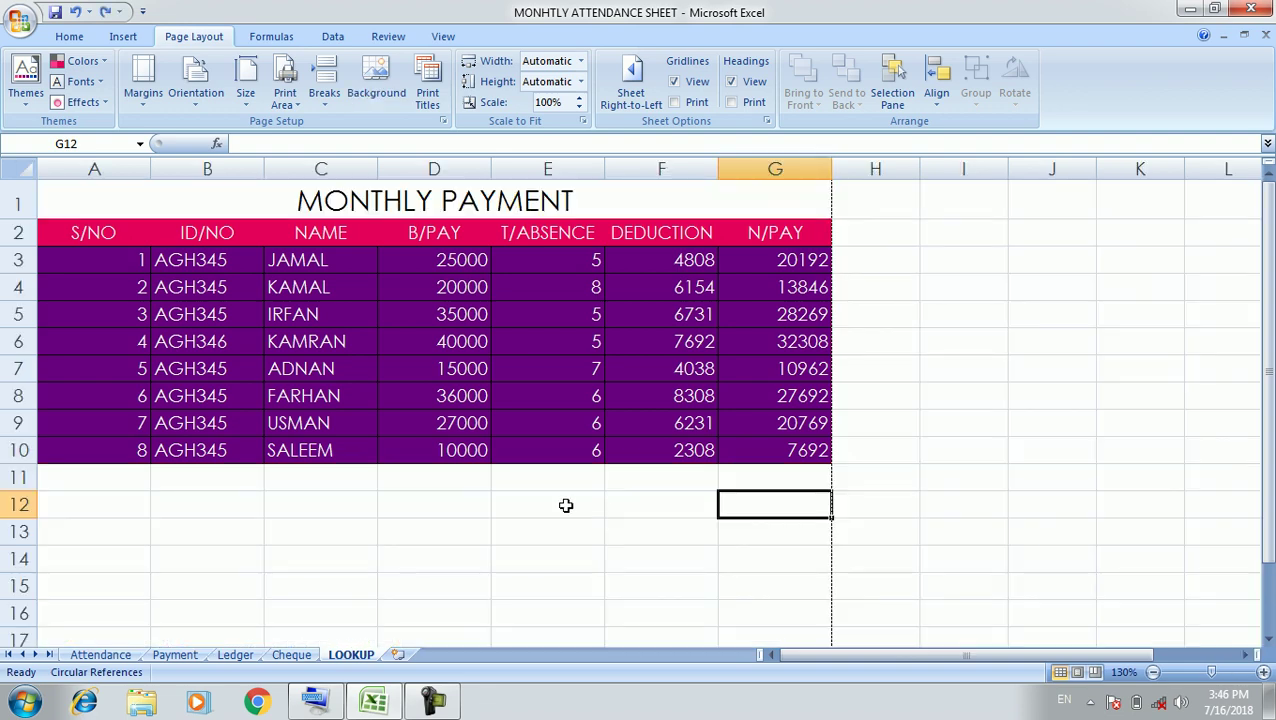
{"action": "left_click", "coordinate": [570, 508]}
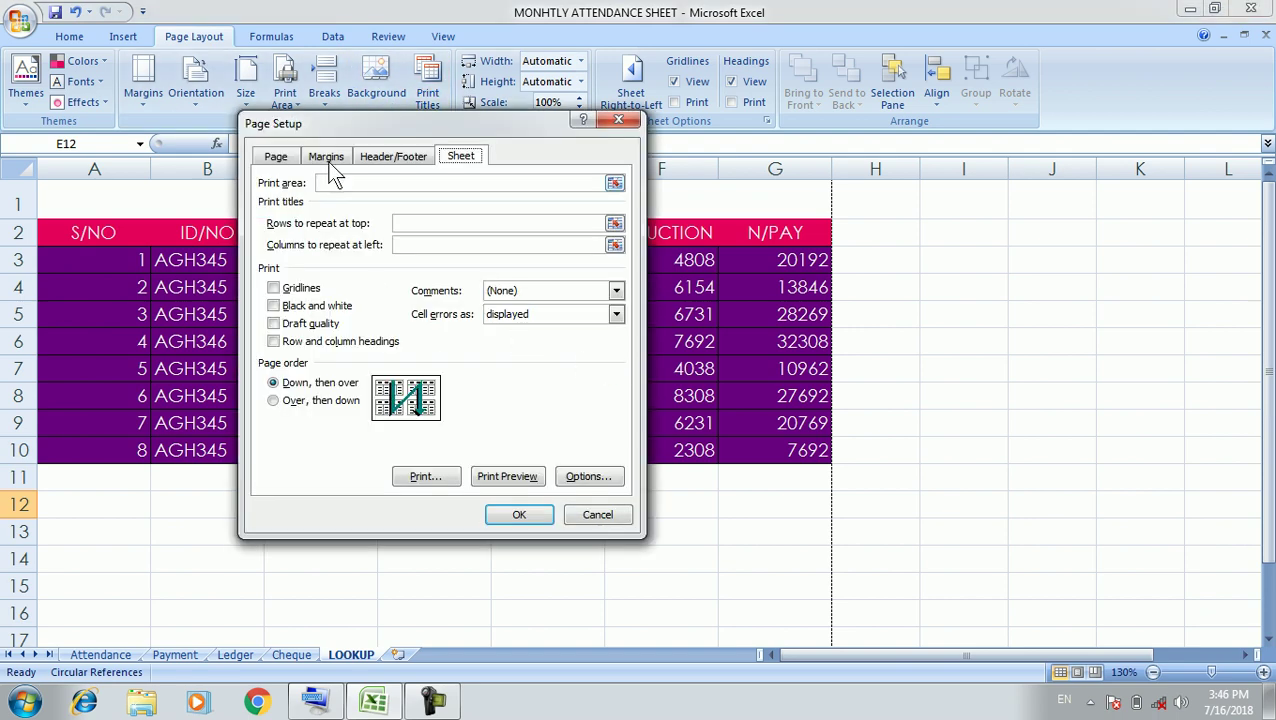
{"action": "left_click", "coordinate": [276, 160]}
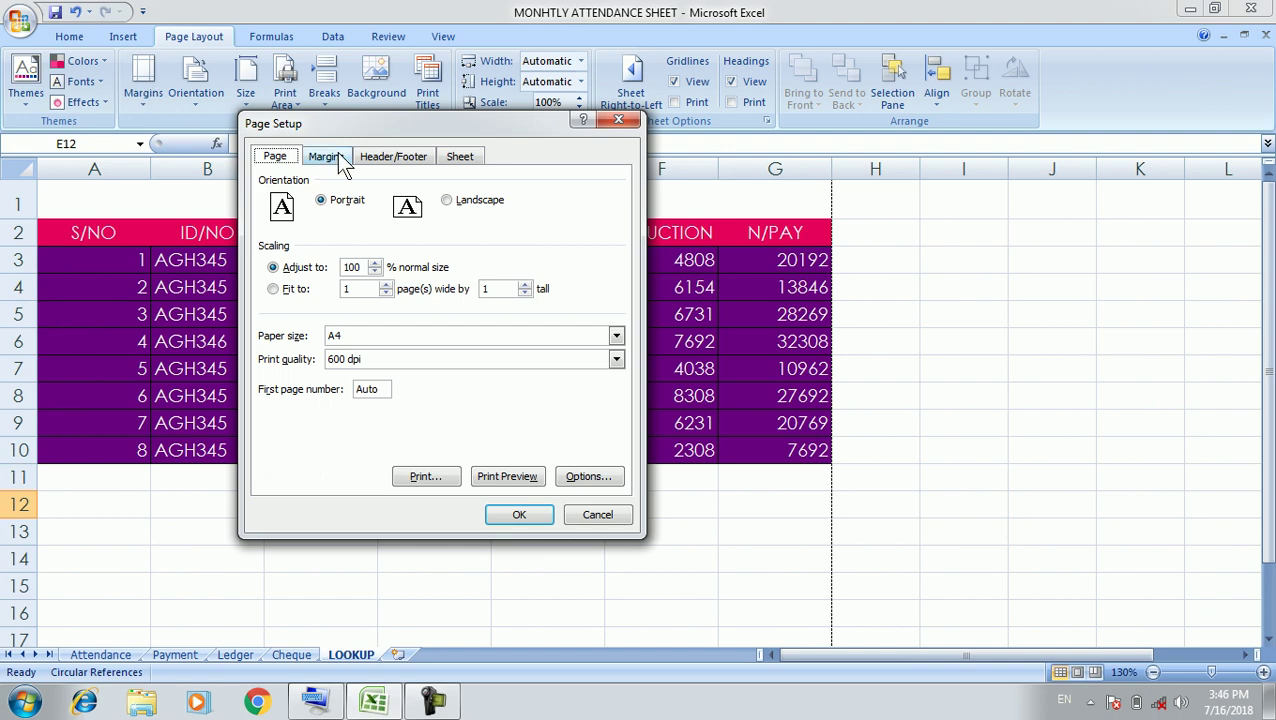
{"action": "left_click", "coordinate": [330, 158]}
{"action": "left_click", "coordinate": [388, 158]}
{"action": "left_click", "coordinate": [466, 158]}
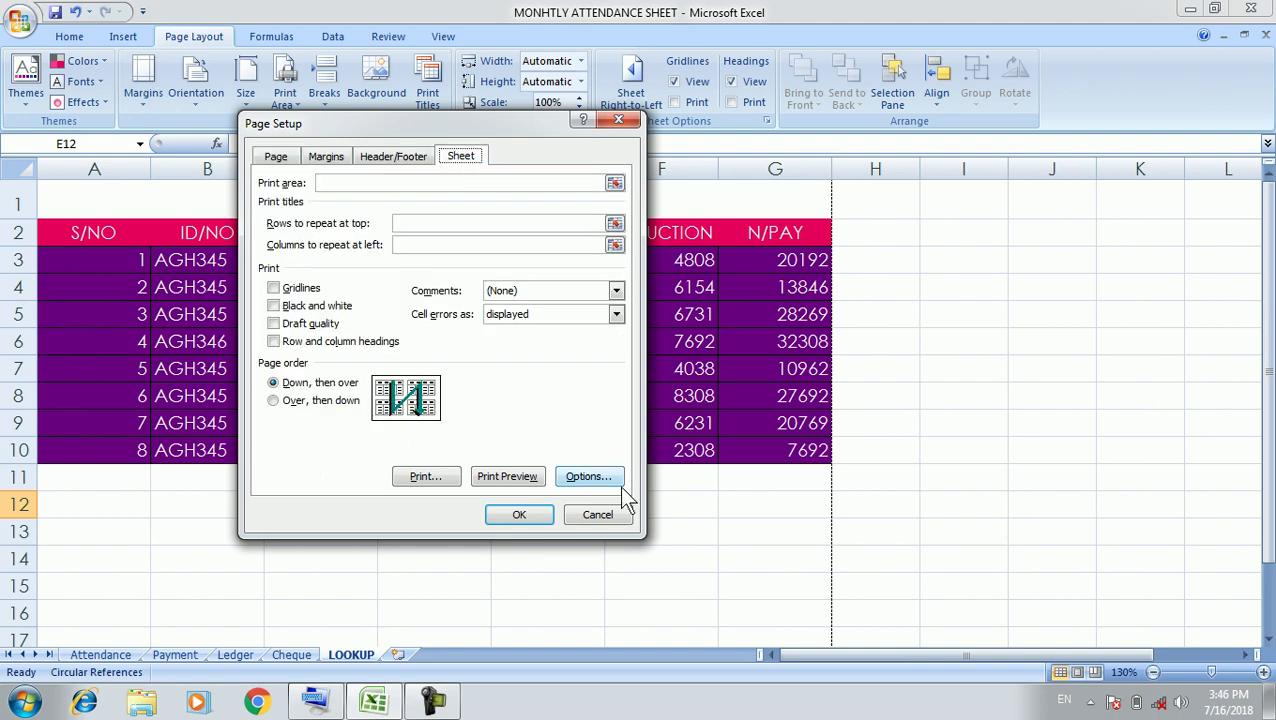
{"action": "left_click", "coordinate": [590, 518]}
{"action": "left_click", "coordinate": [142, 92]}
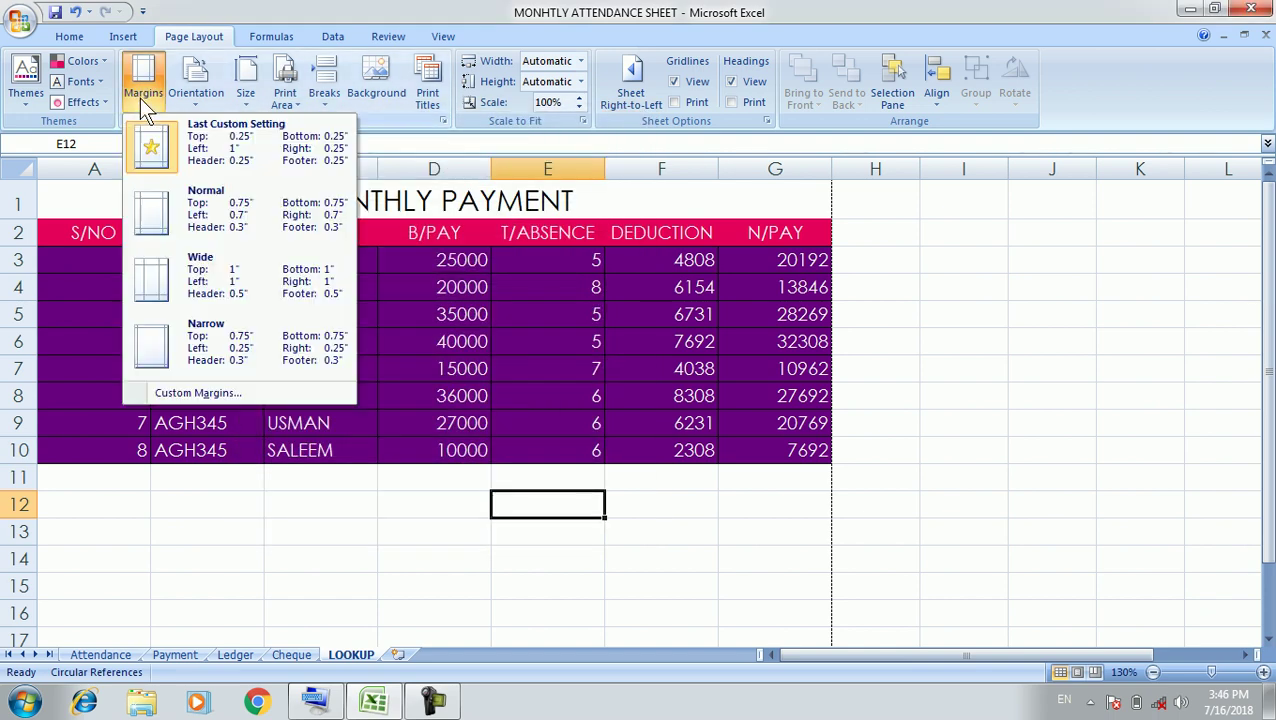
{"action": "left_click", "coordinate": [427, 95]}
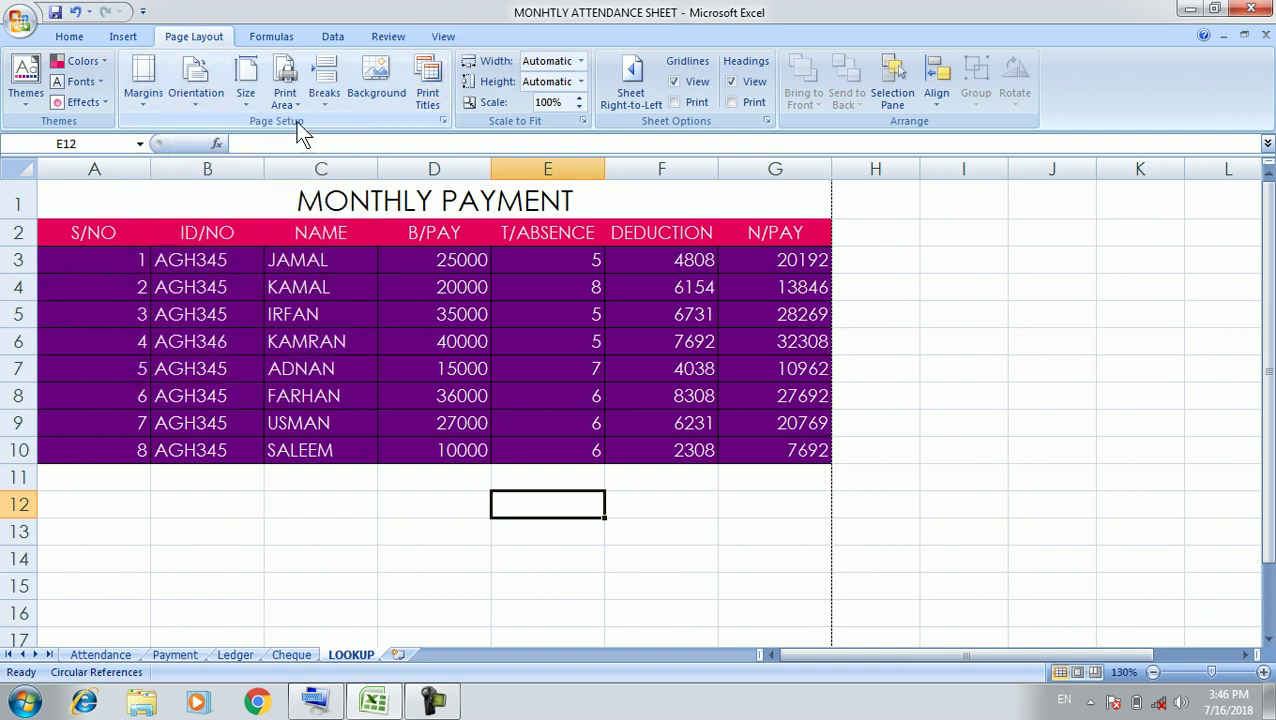
{"action": "left_click", "coordinate": [443, 122]}
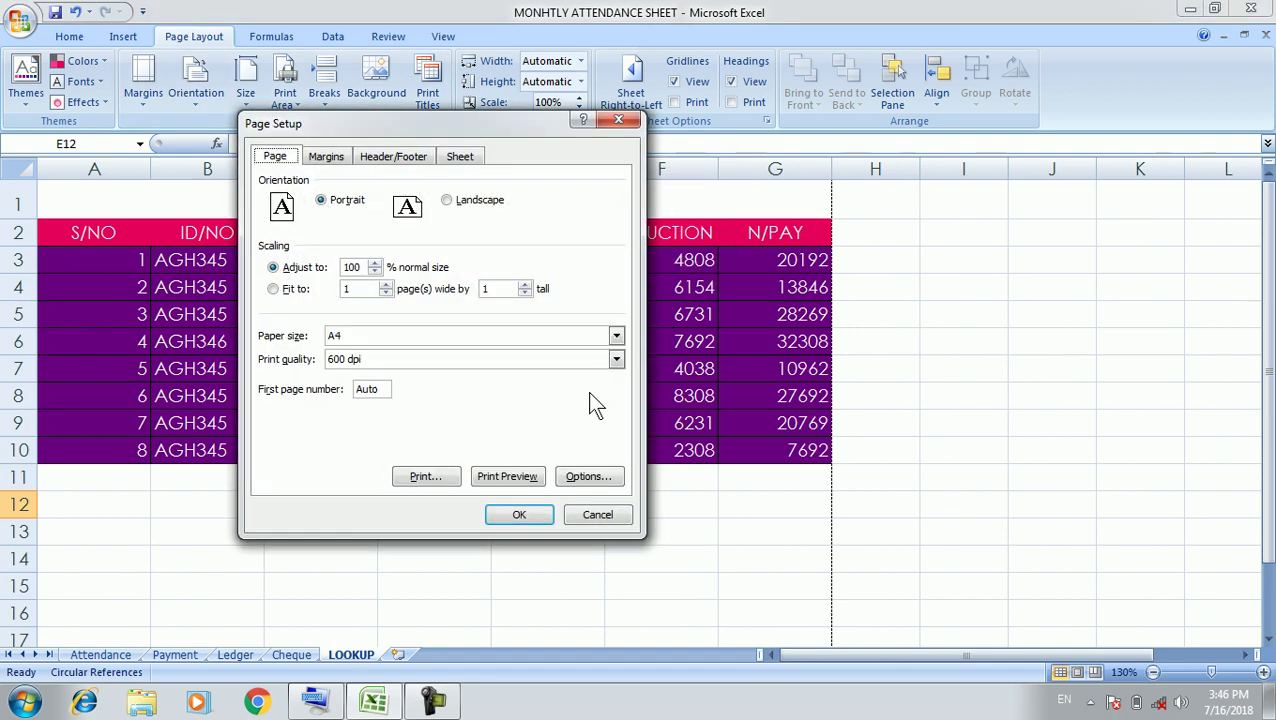
{"action": "left_click", "coordinate": [461, 160]}
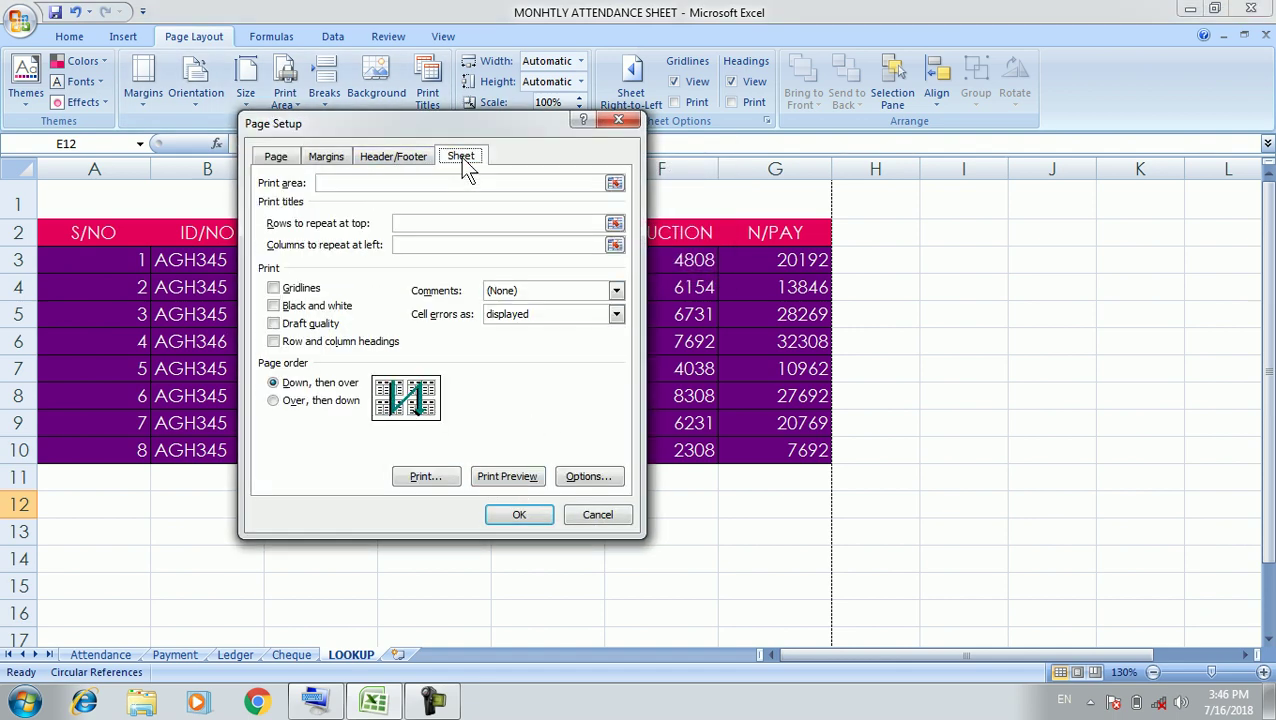
{"action": "left_click", "coordinate": [396, 159]}
{"action": "left_click", "coordinate": [330, 158]}
{"action": "left_click", "coordinate": [280, 160]}
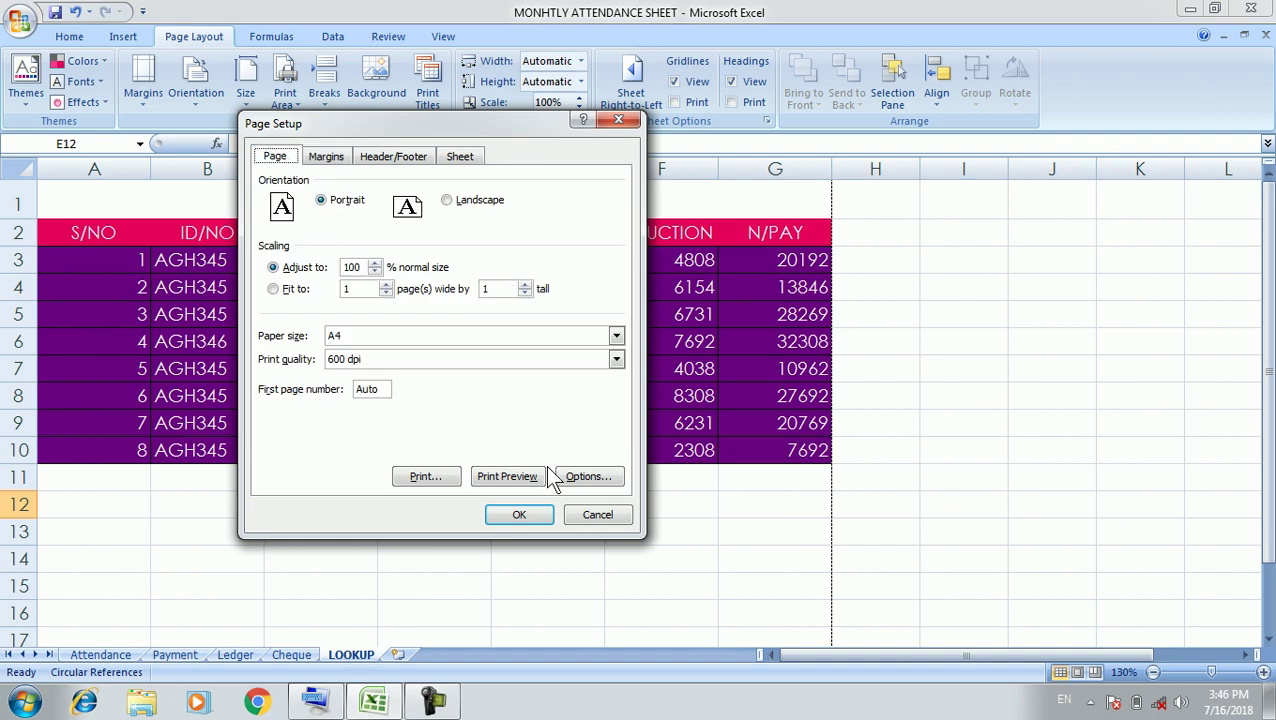
{"action": "left_click", "coordinate": [597, 518]}
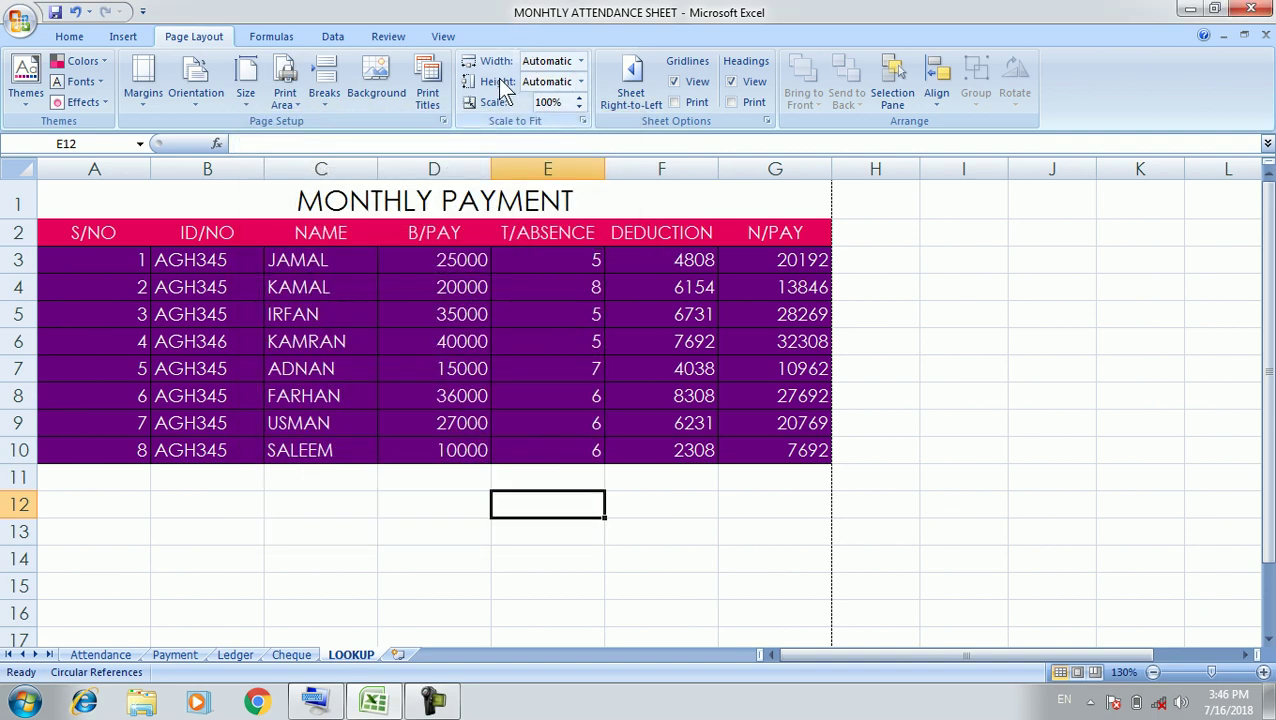
{"action": "left_click", "coordinate": [581, 62]}
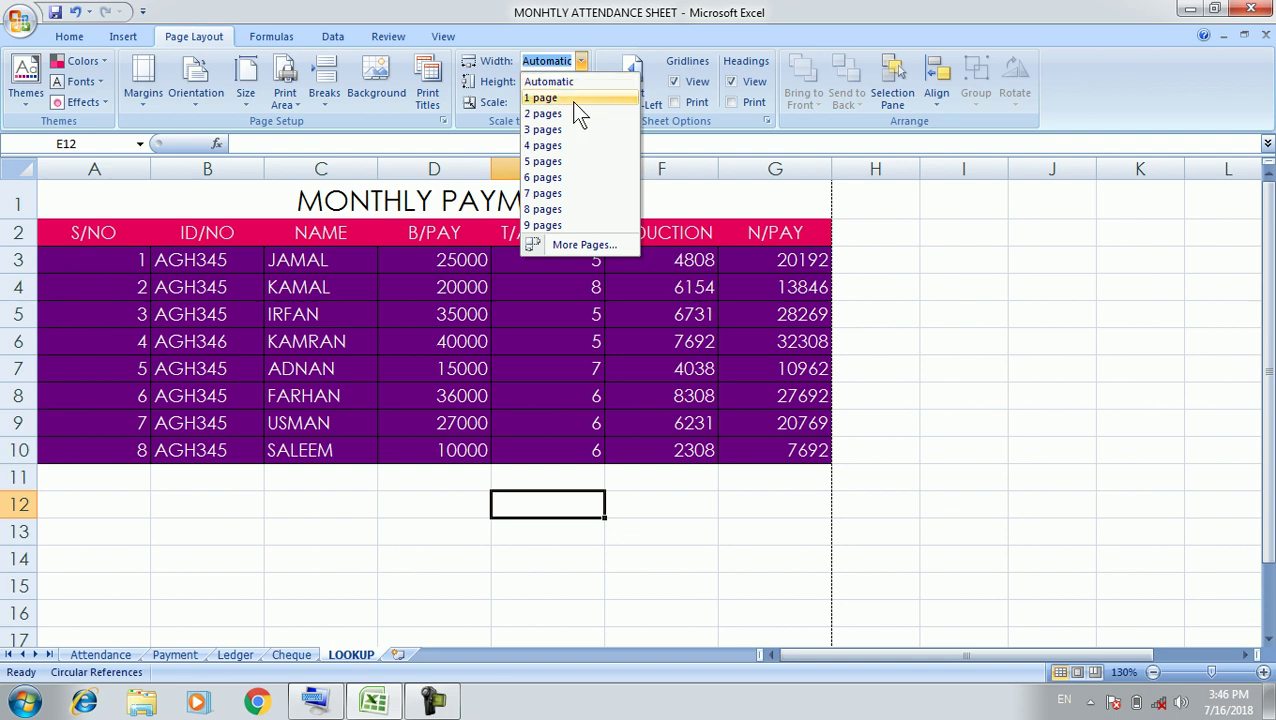
{"action": "left_click", "coordinate": [577, 98]}
{"action": "left_click", "coordinate": [580, 62]}
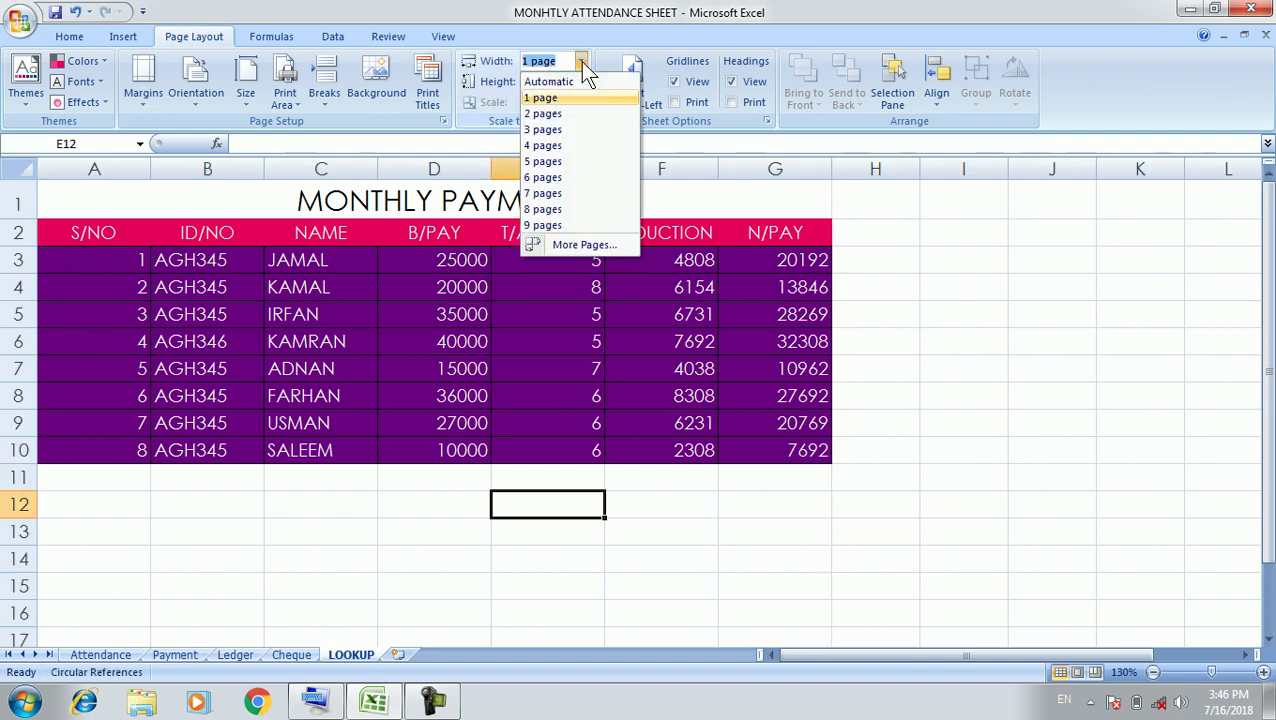
{"action": "left_click", "coordinate": [568, 114]}
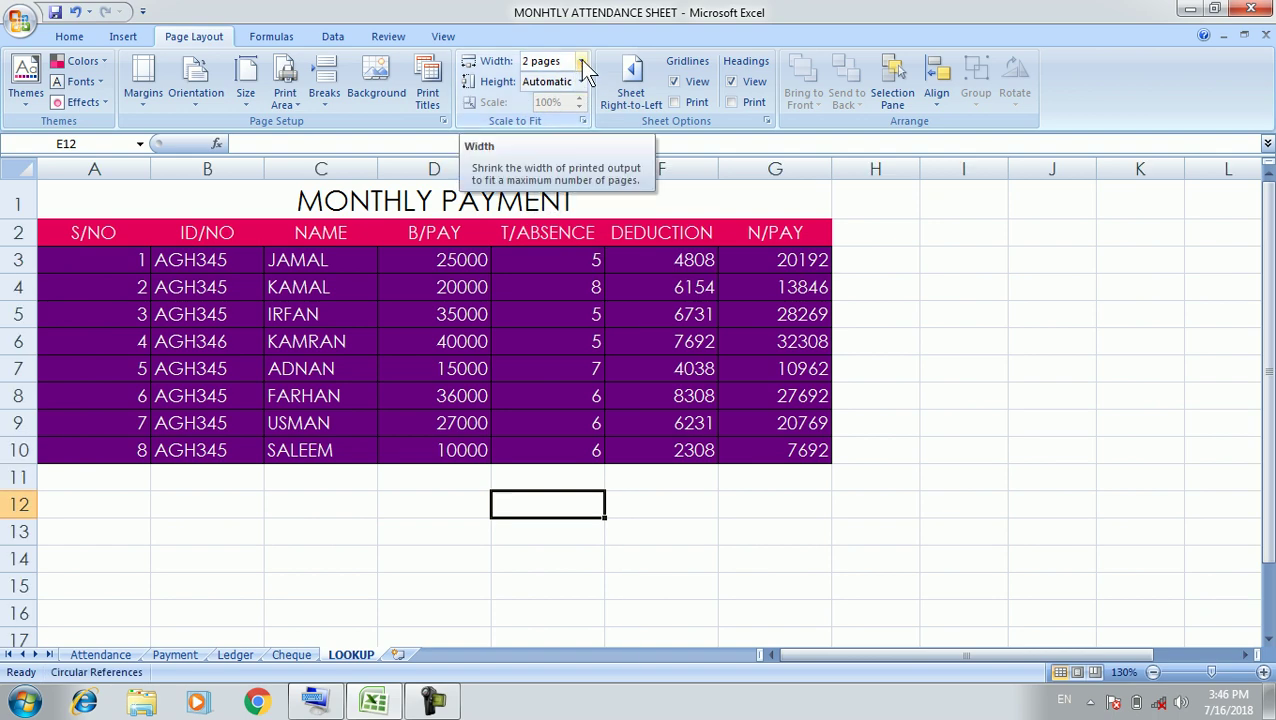
{"action": "key", "text": "ctrl+z"}
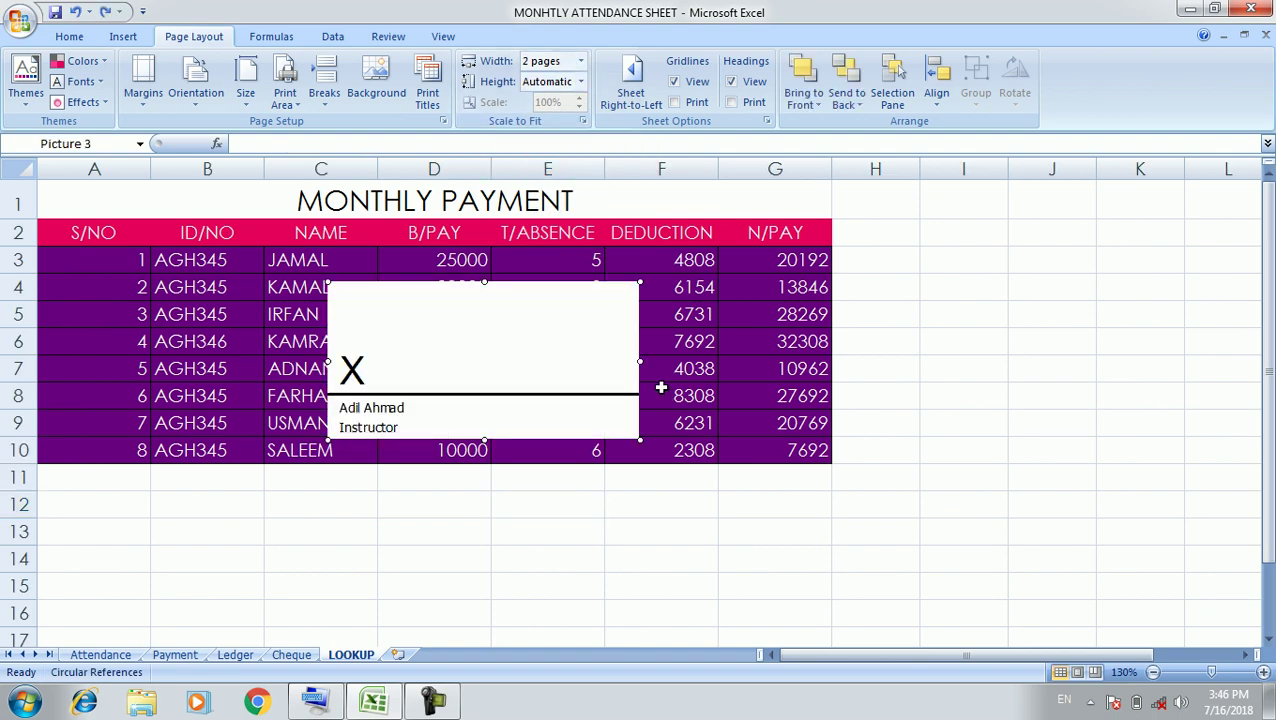
{"action": "left_click_drag", "start_coordinate": [654, 428], "coordinate": [652, 477]}
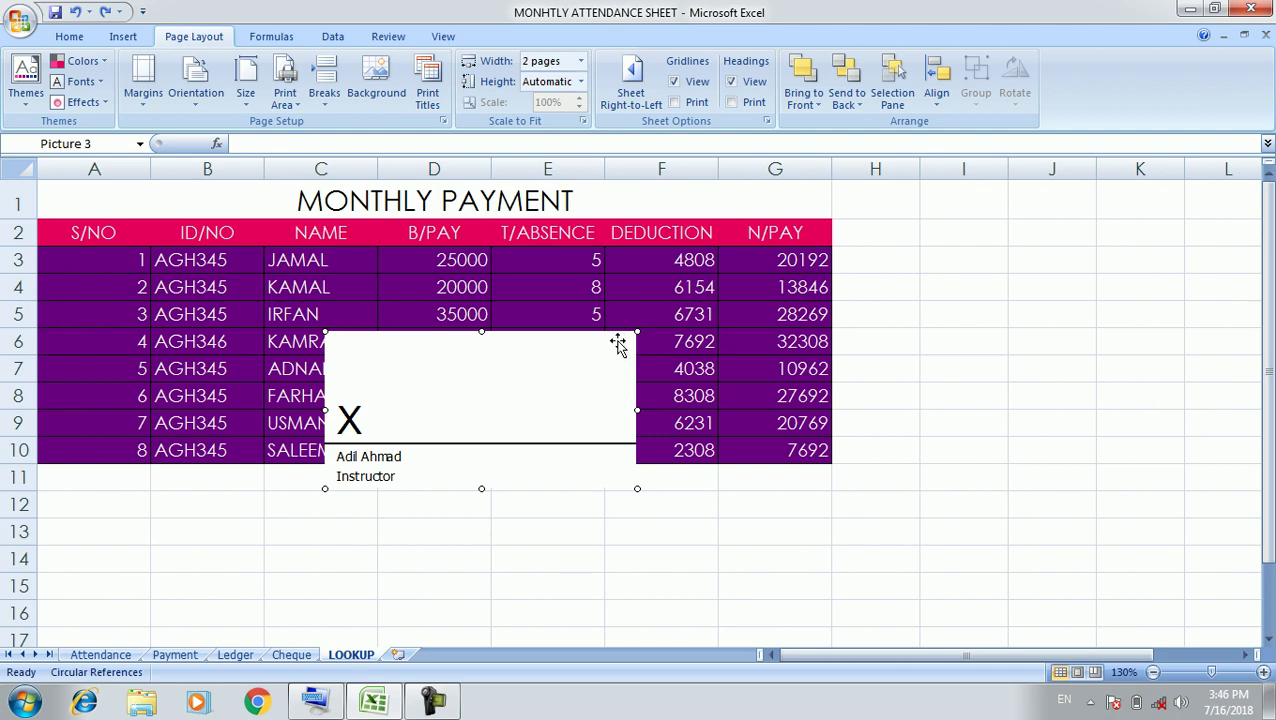
{"action": "key", "text": "Delete"}
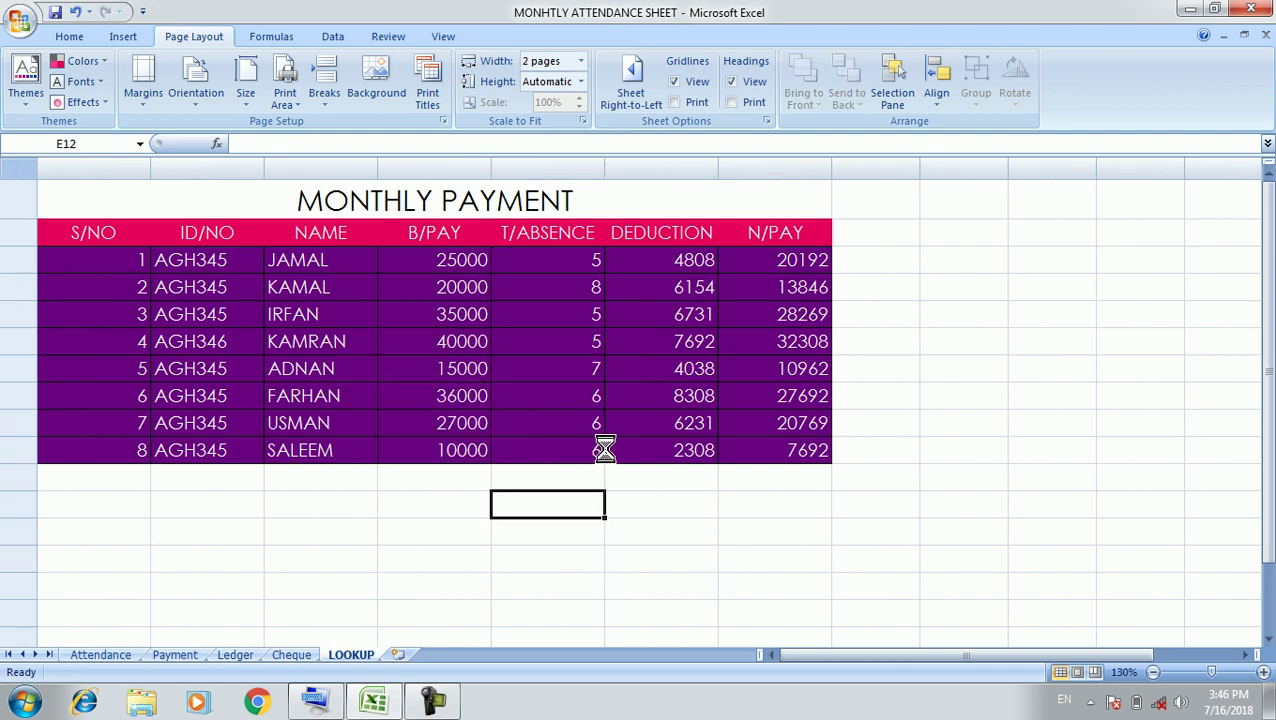
{"action": "left_click", "coordinate": [580, 61]}
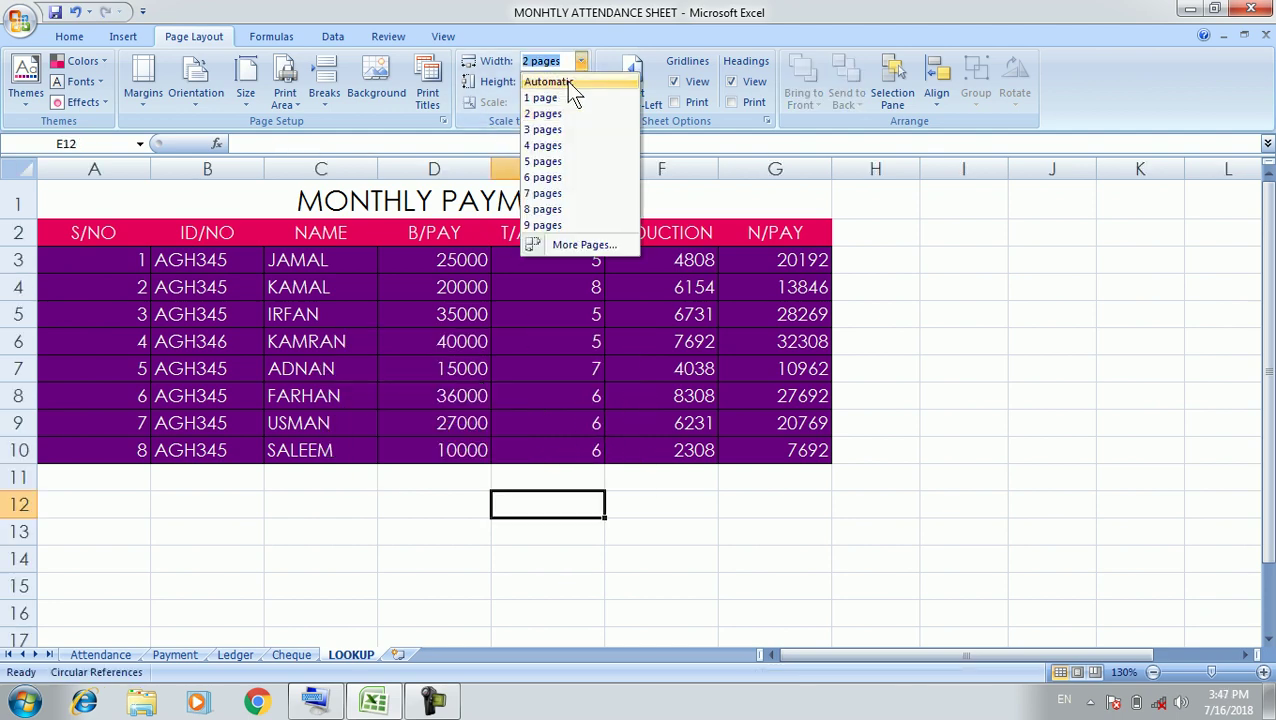
{"action": "left_click", "coordinate": [565, 83]}
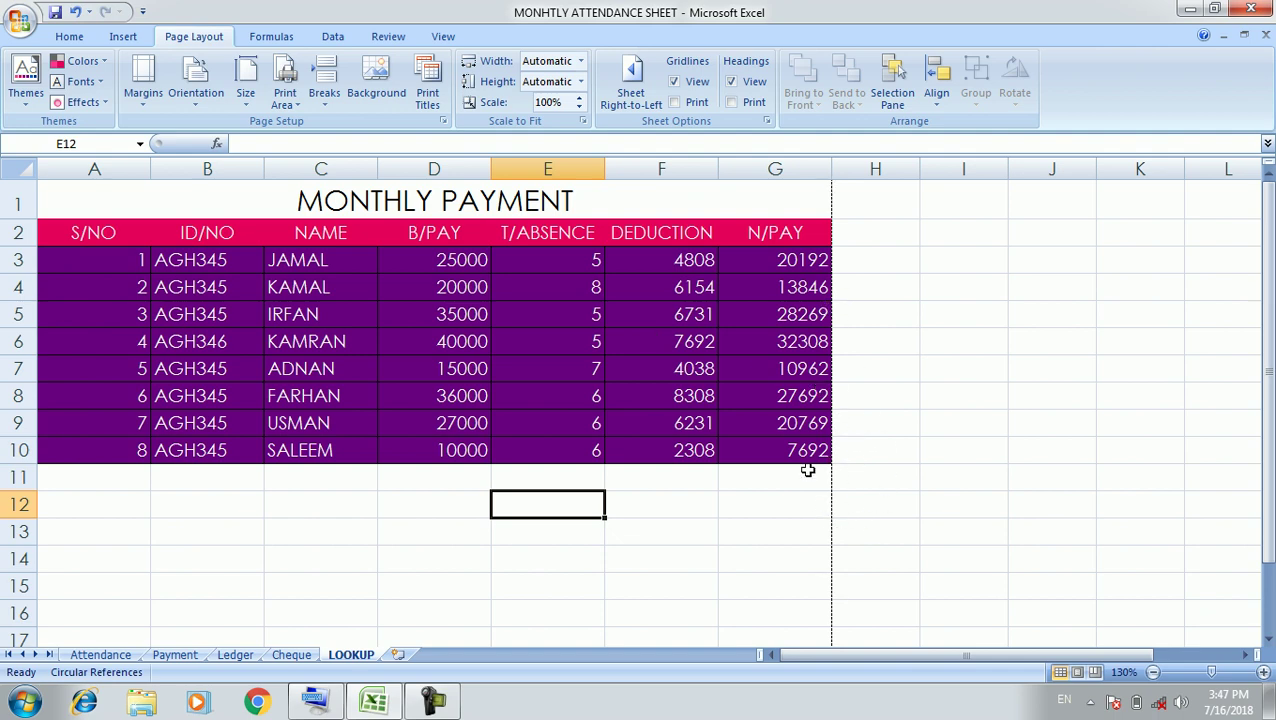
{"action": "left_click", "coordinate": [580, 62]}
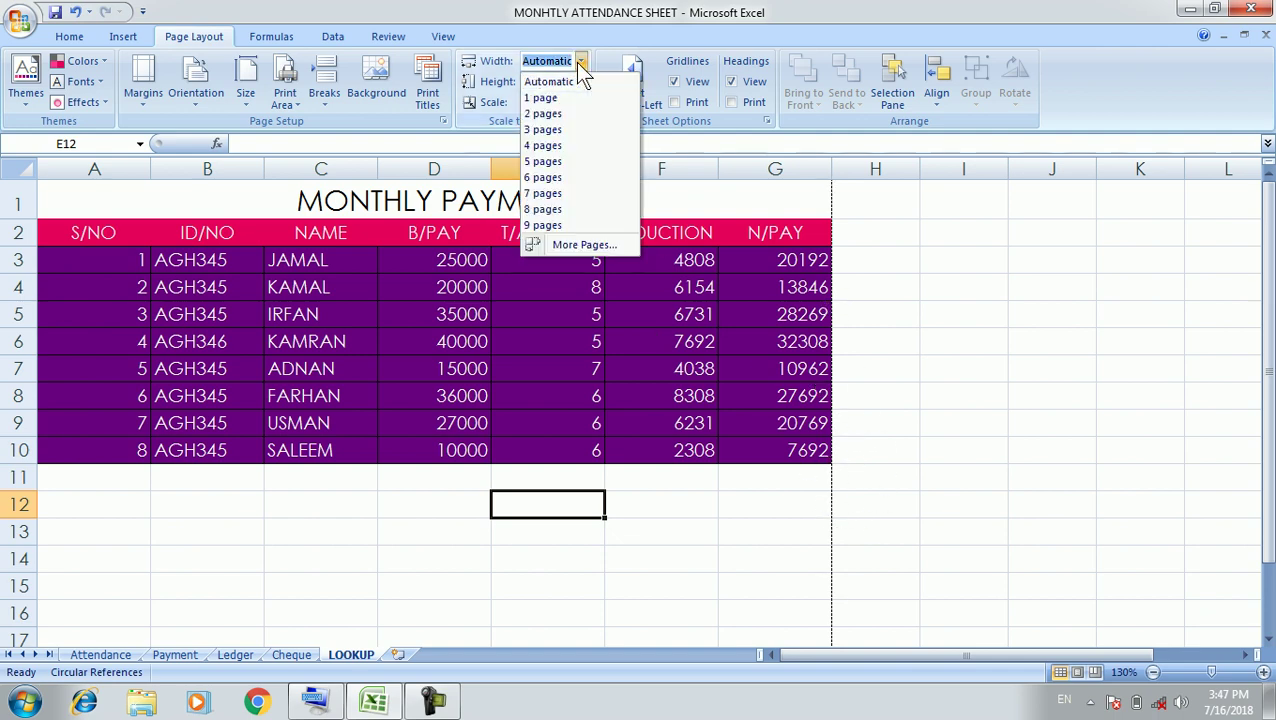
{"action": "left_click", "coordinate": [596, 116]}
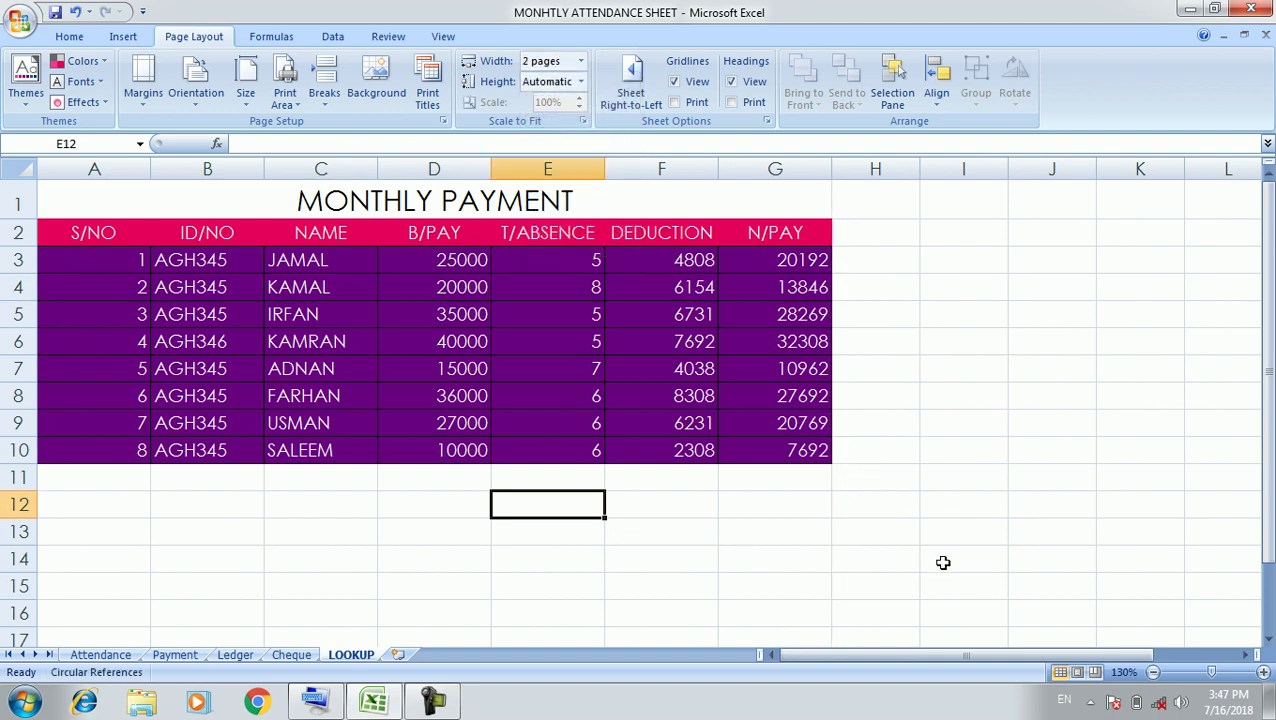
{"action": "left_click", "coordinate": [1245, 656]}
{"action": "left_click_drag", "start_coordinate": [1245, 656], "coordinate": [1245, 656]}
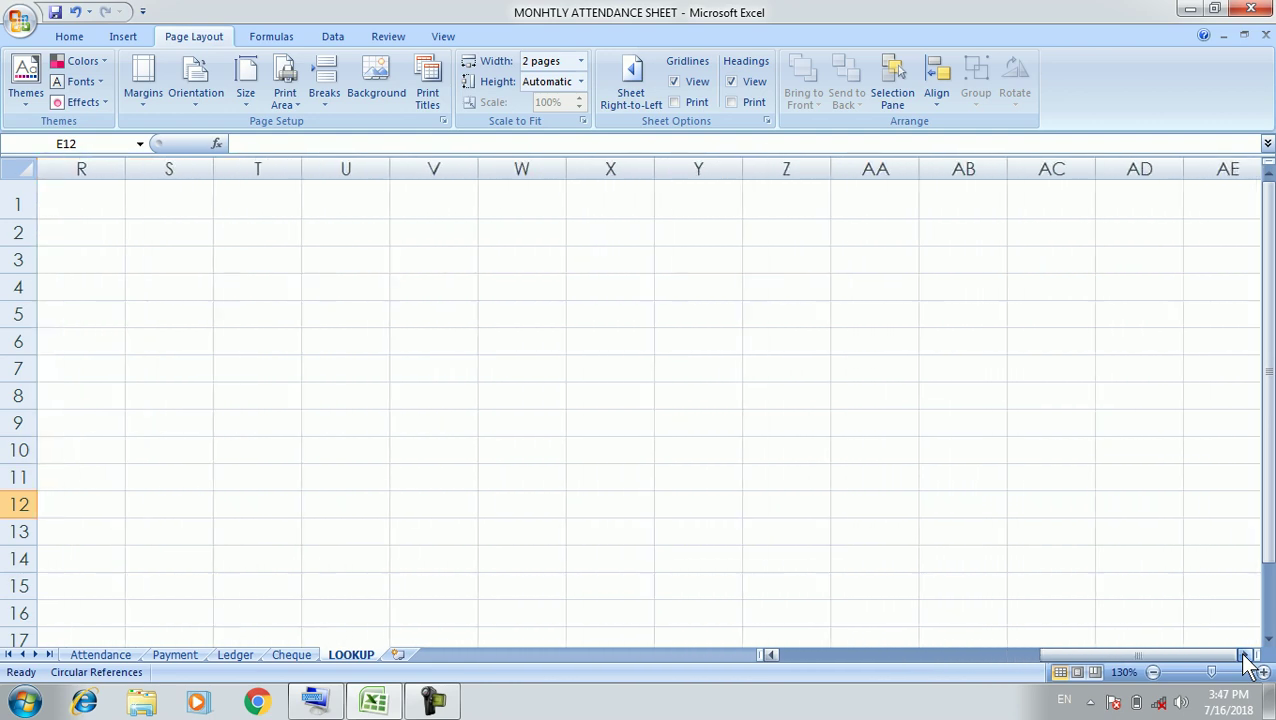
{"action": "left_click_drag", "start_coordinate": [1245, 656], "coordinate": [1198, 660]}
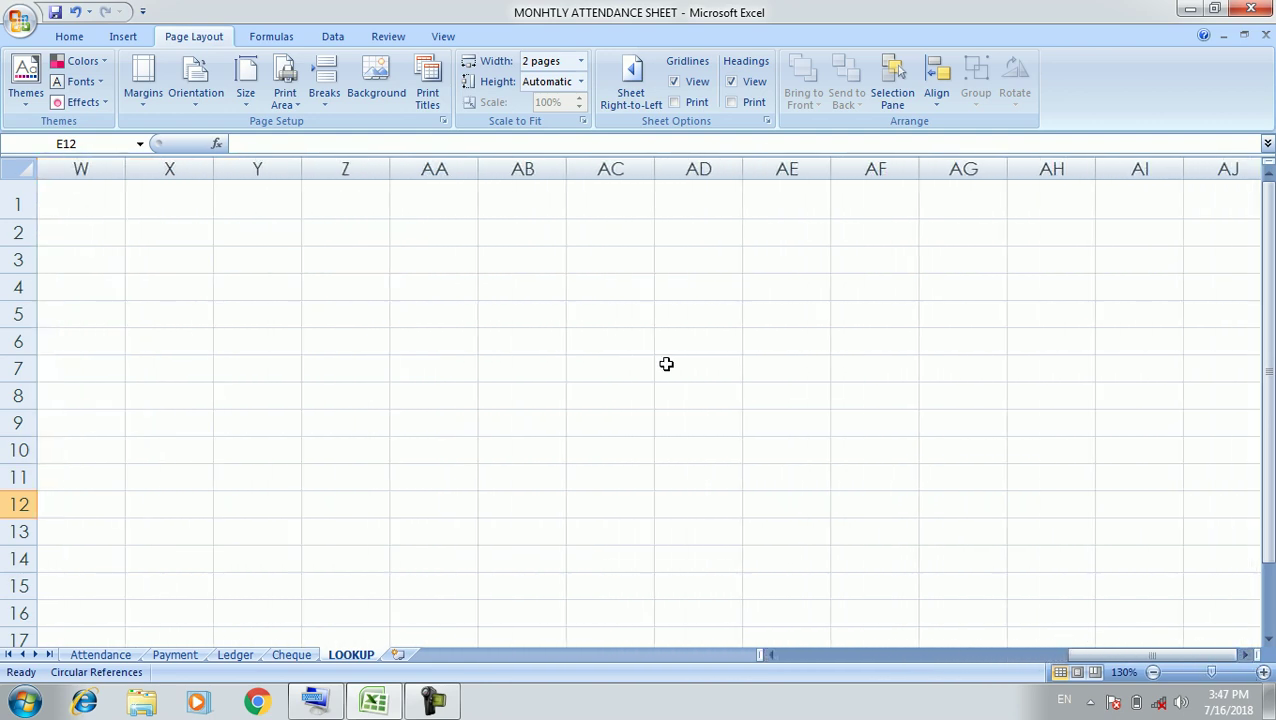
{"action": "key", "text": "ctrl+Home"}
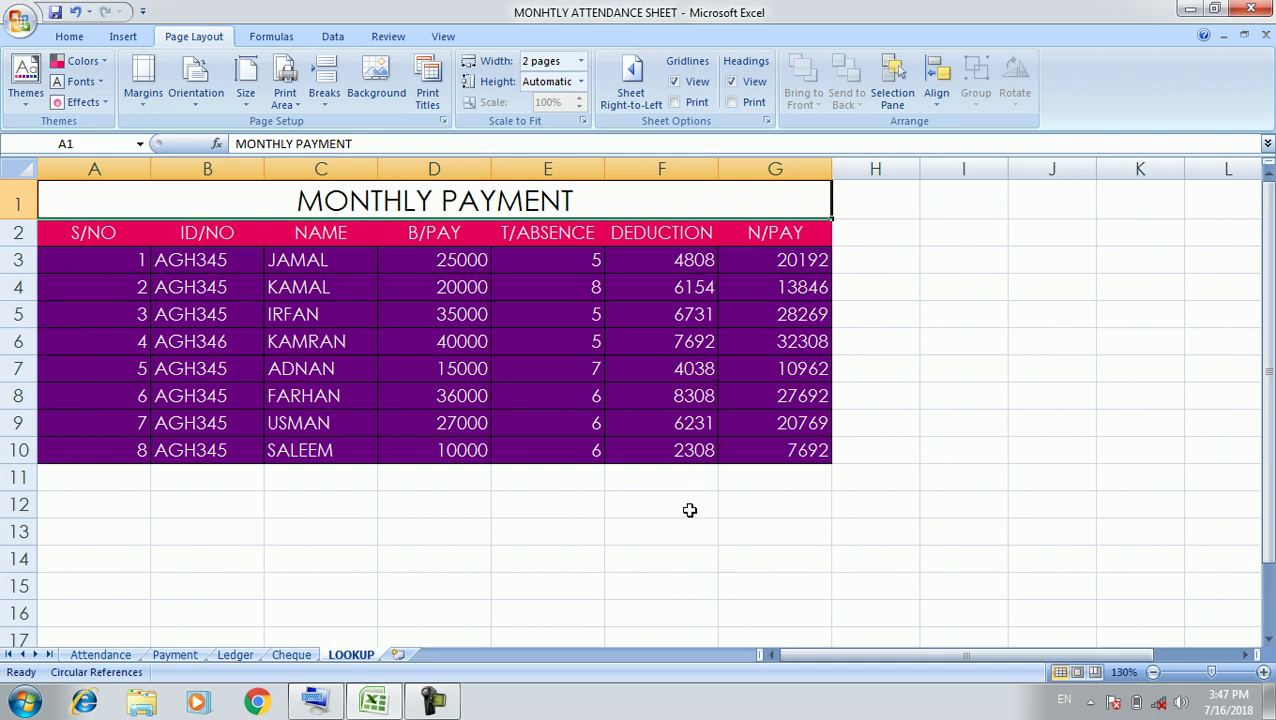
{"action": "left_click", "coordinate": [686, 521]}
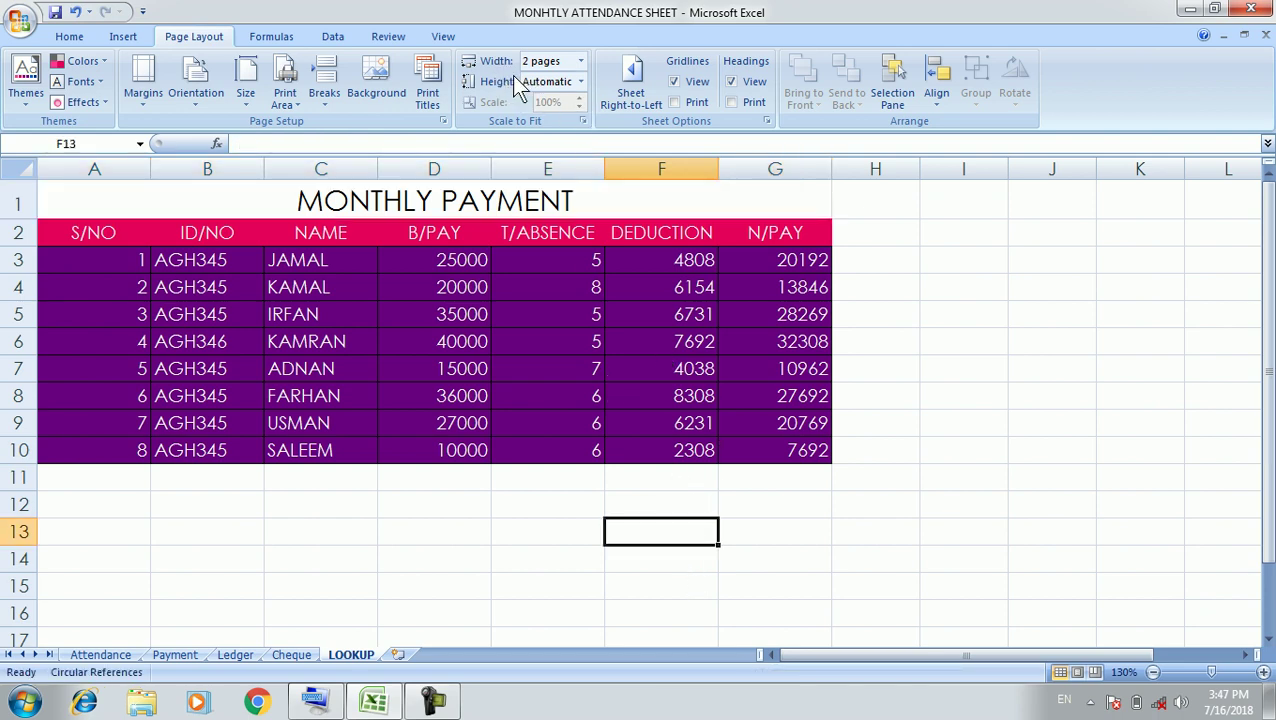
{"action": "left_click", "coordinate": [580, 61]}
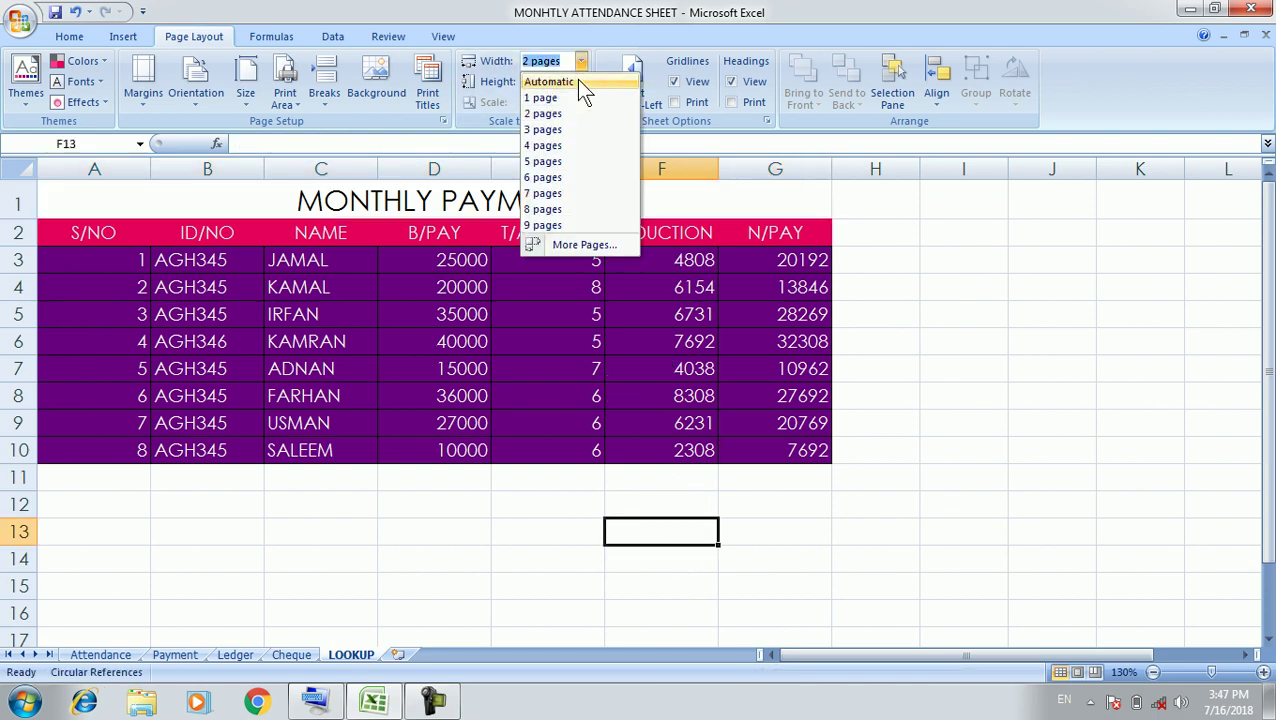
{"action": "left_click", "coordinate": [576, 81]}
{"action": "left_click", "coordinate": [580, 61]}
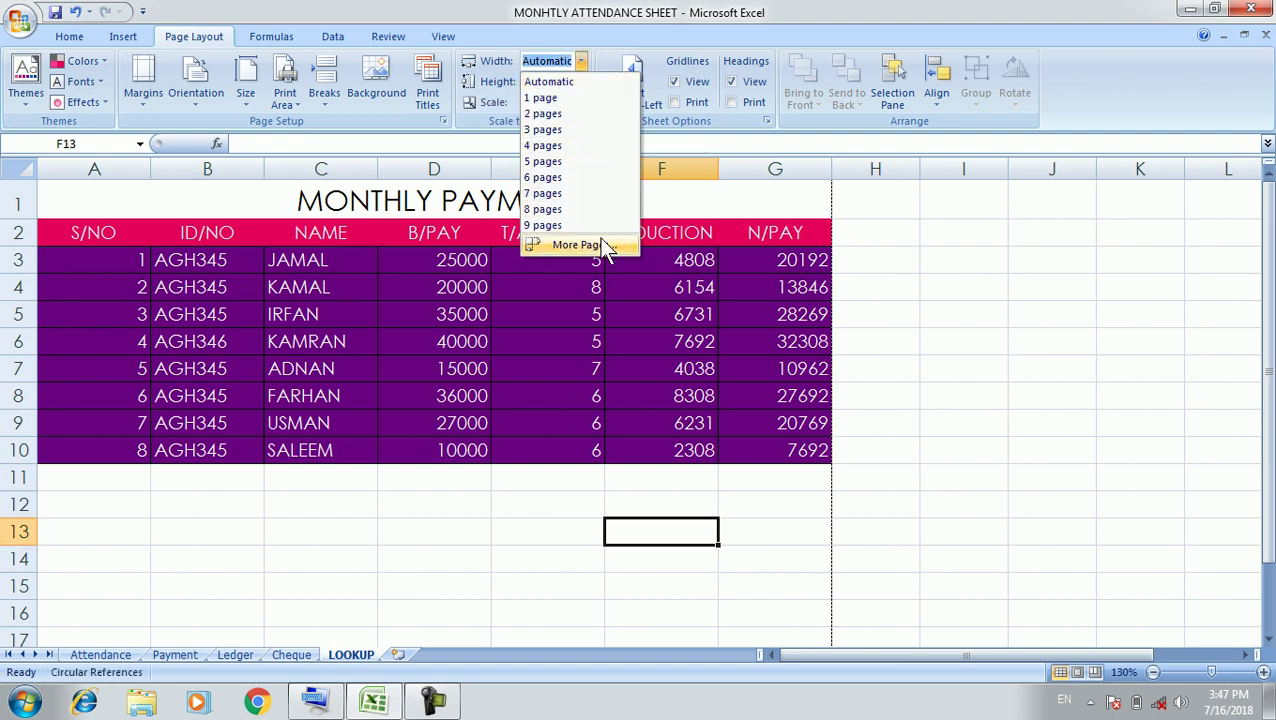
{"action": "left_click", "coordinate": [565, 247]}
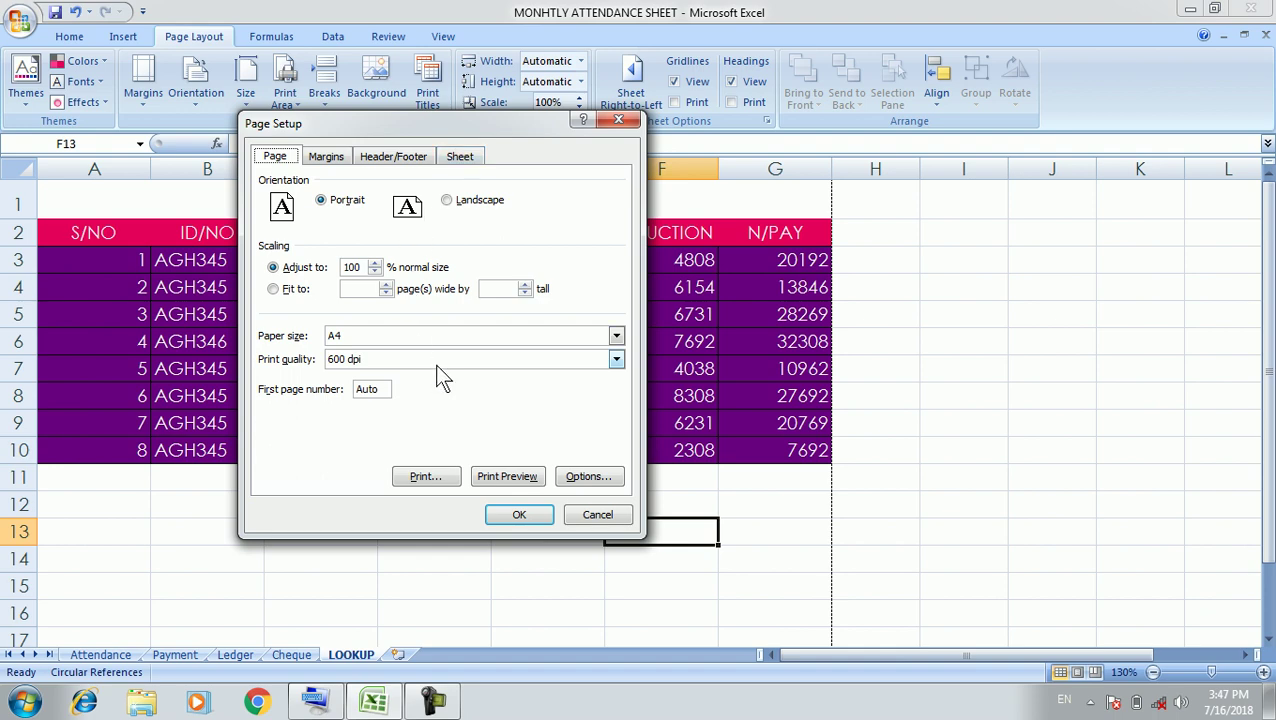
{"action": "left_click", "coordinate": [598, 514]}
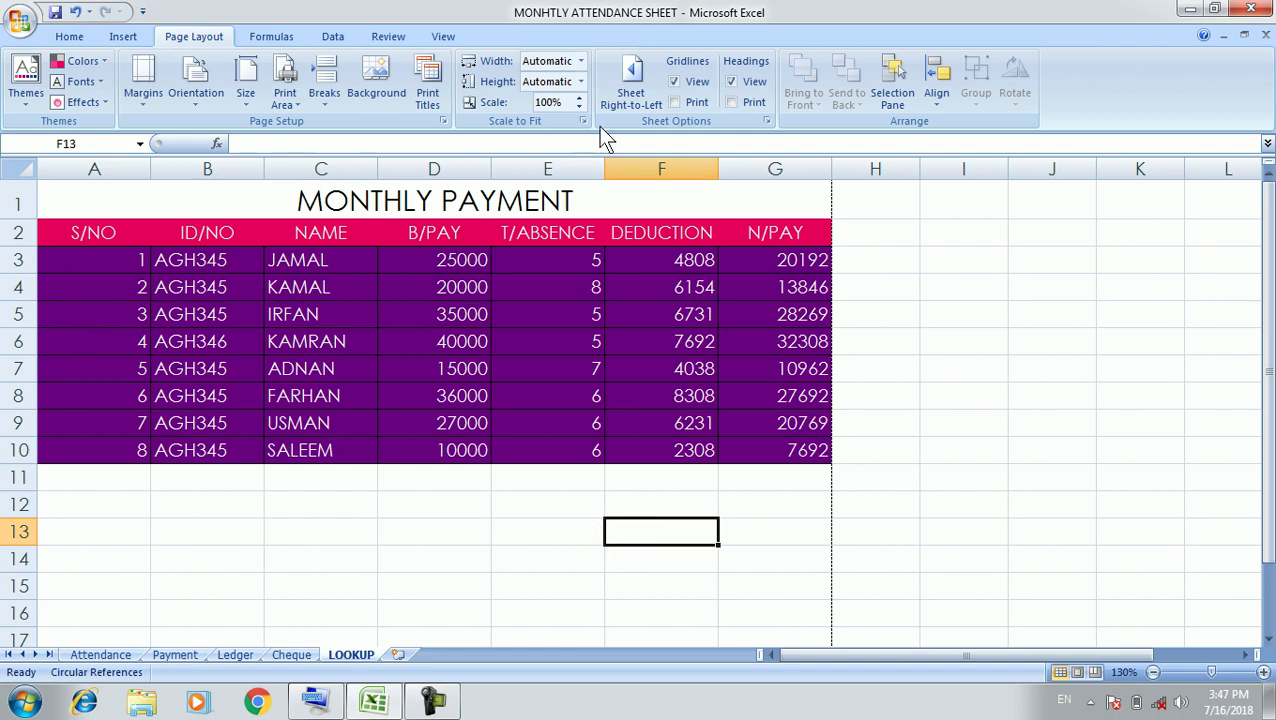
{"action": "left_click", "coordinate": [580, 83]}
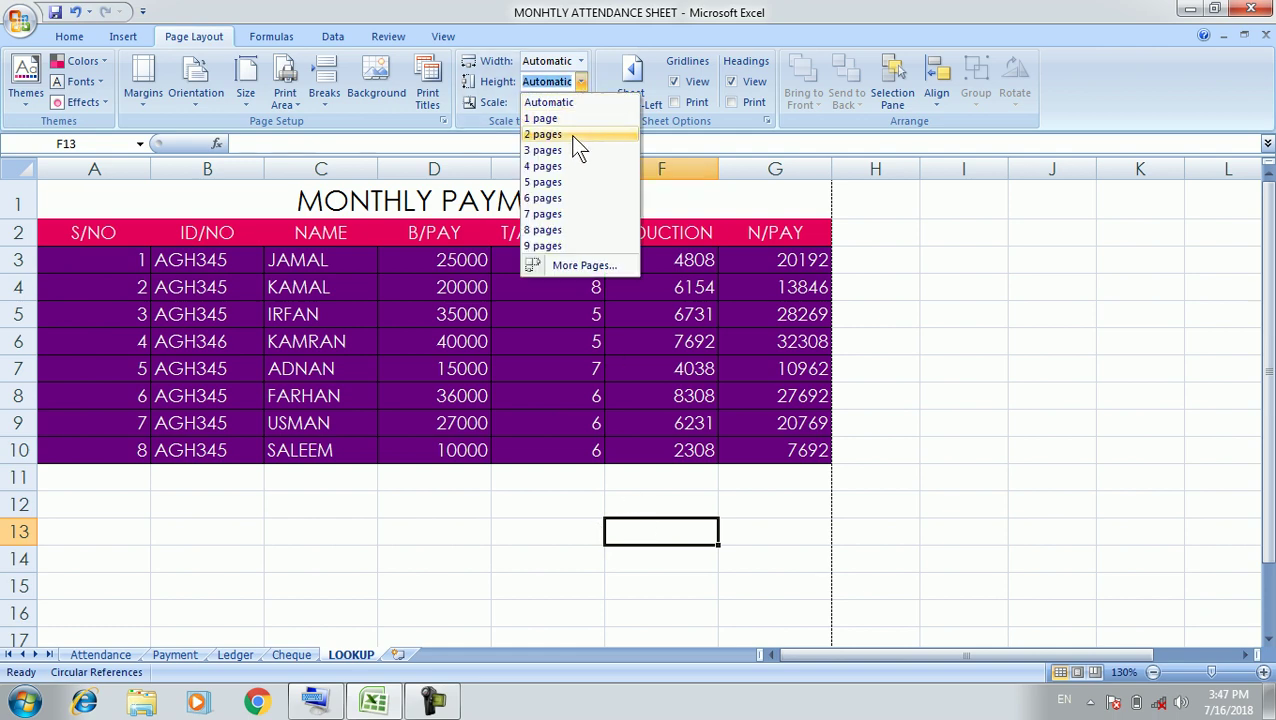
{"action": "left_click", "coordinate": [570, 136]}
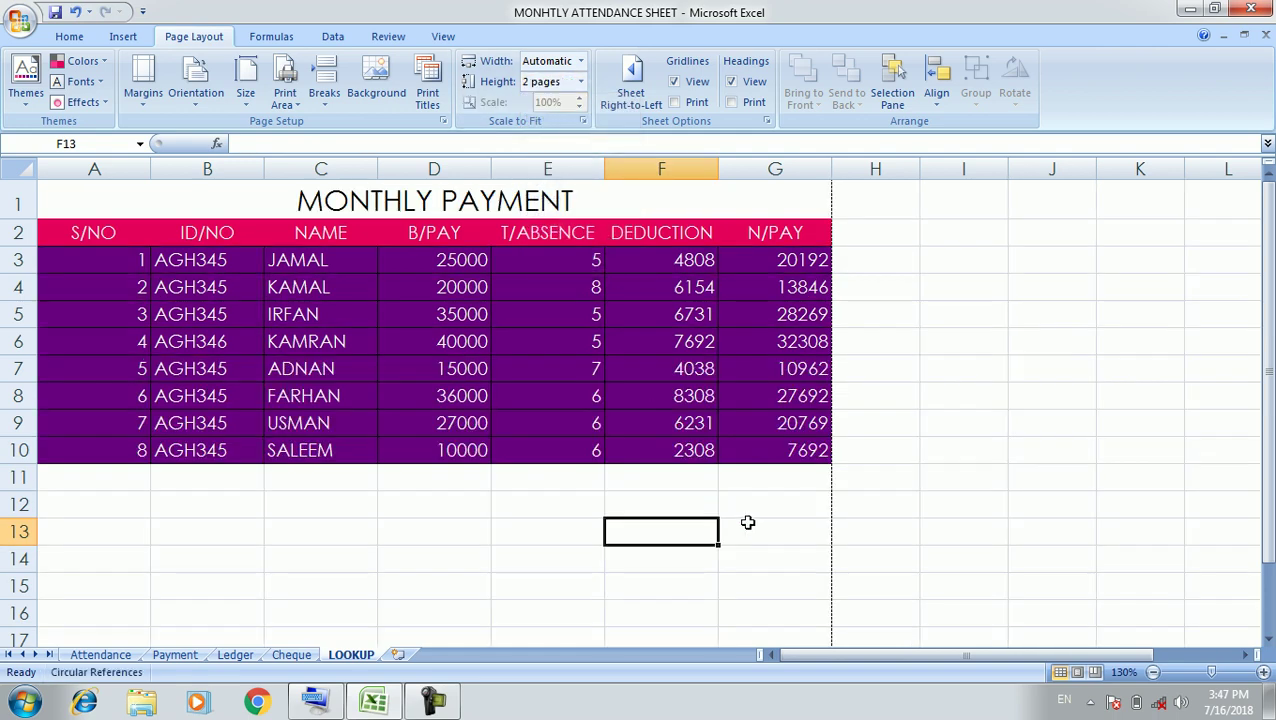
{"action": "scroll", "coordinate": [748, 522], "scroll_direction": "down", "scroll_amount": 6}
{"action": "scroll", "coordinate": [748, 522], "scroll_direction": "down", "scroll_amount": 4}
{"action": "scroll", "coordinate": [748, 524], "scroll_direction": "down", "scroll_amount": 5}
{"action": "scroll", "coordinate": [748, 526], "scroll_direction": "down", "scroll_amount": 2}
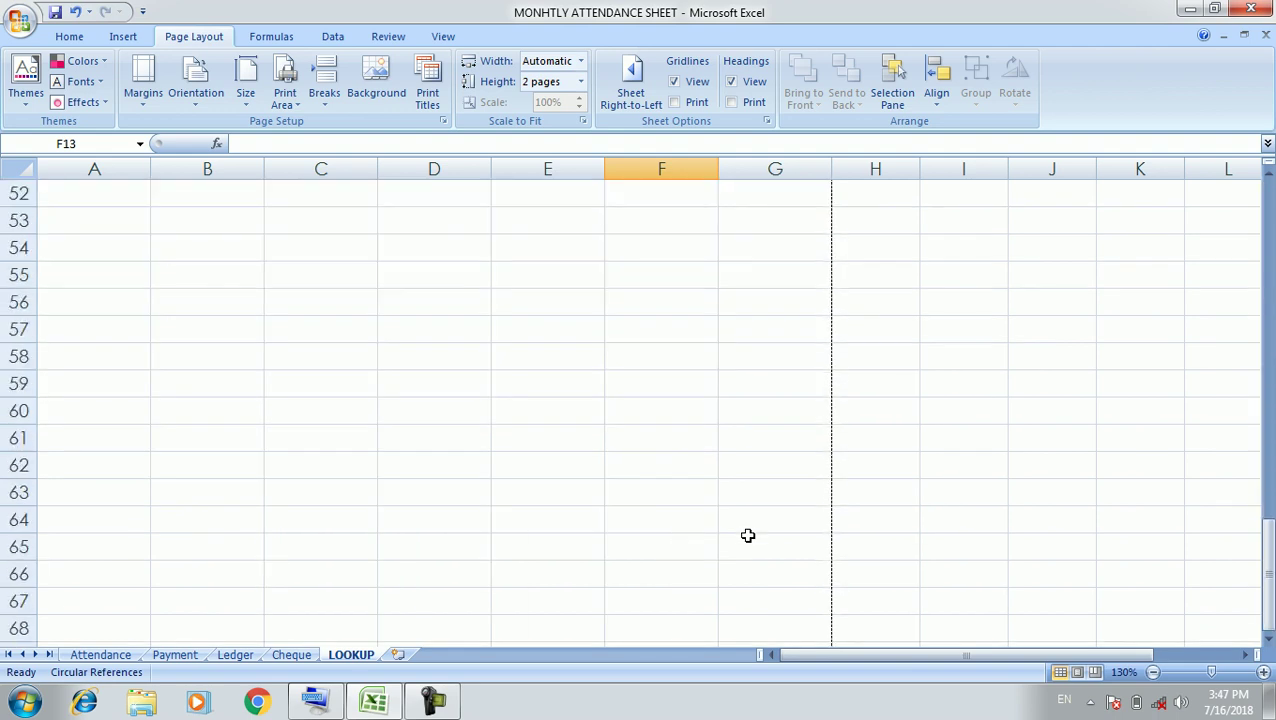
{"action": "scroll", "coordinate": [748, 530], "scroll_direction": "down", "scroll_amount": 5}
{"action": "scroll", "coordinate": [748, 537], "scroll_direction": "down", "scroll_amount": 5}
{"action": "scroll", "coordinate": [748, 538], "scroll_direction": "down", "scroll_amount": 6}
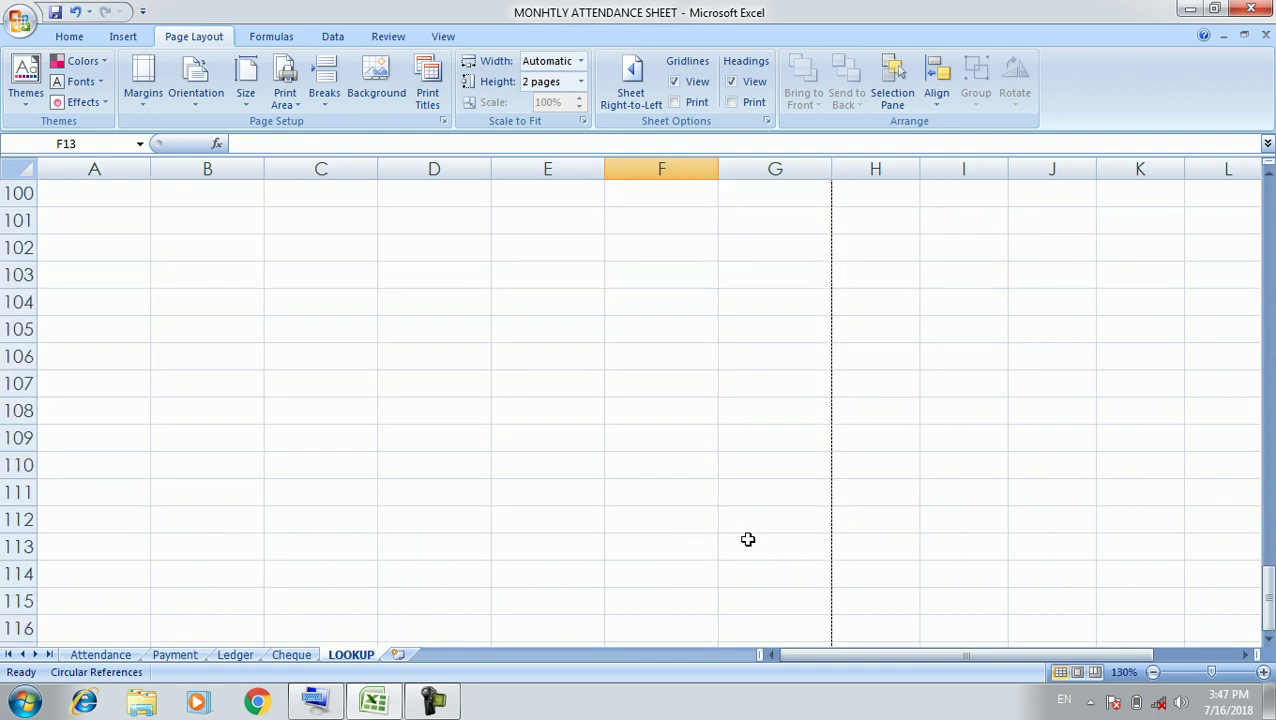
{"action": "key", "text": "ctrl+z"}
{"action": "key", "text": "Delete"}
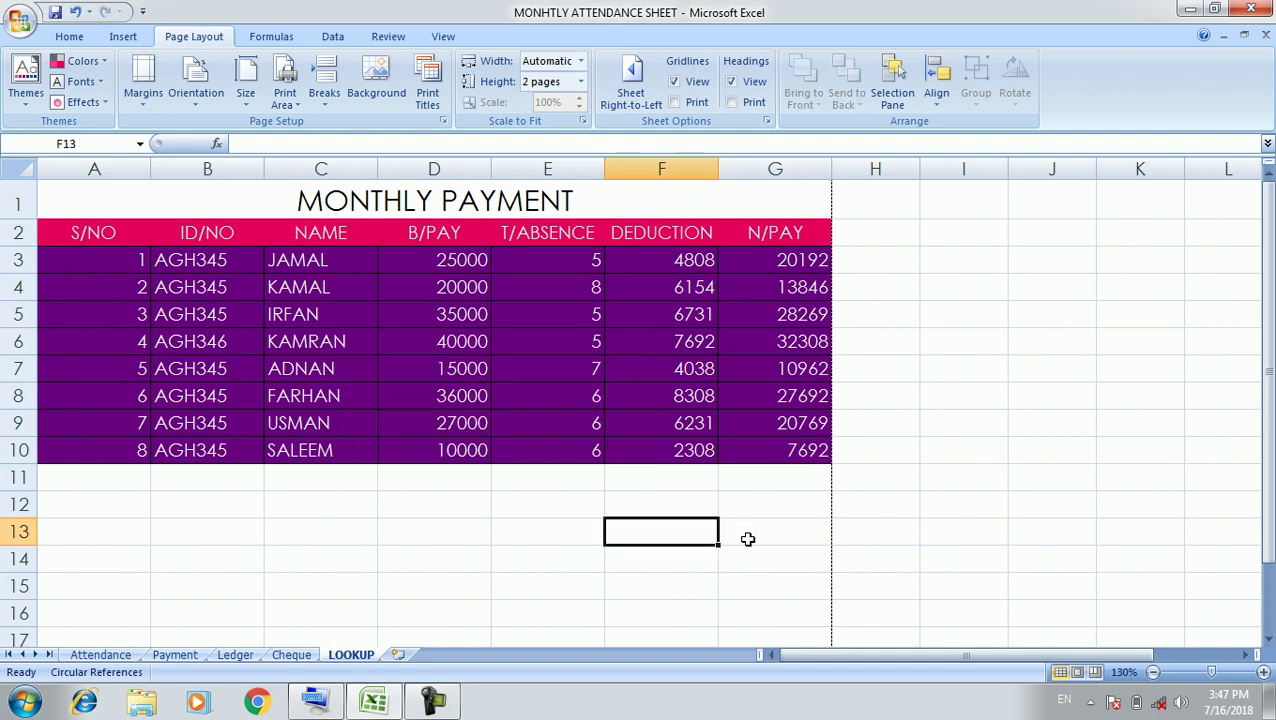
{"action": "left_click", "coordinate": [579, 82]}
{"action": "left_click", "coordinate": [560, 104]}
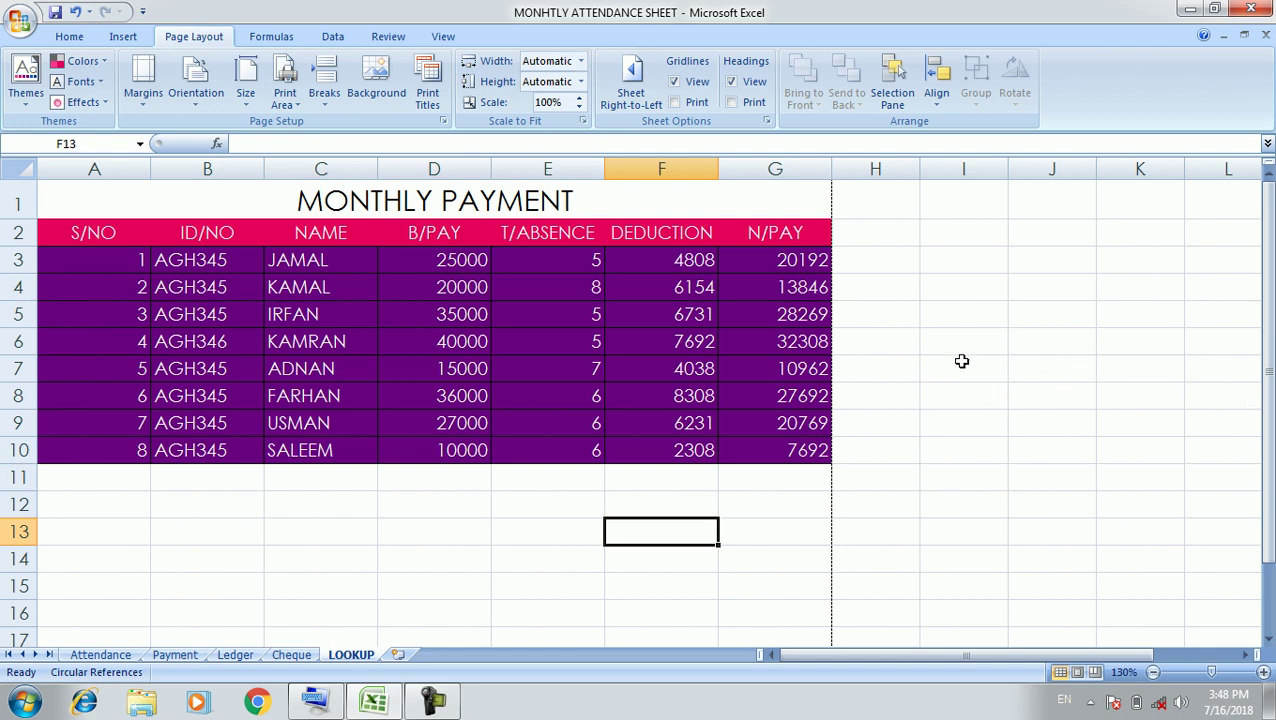
Step: Toggle Gridlines View off and back on, then tick Gridlines Print
{"action": "left_click", "coordinate": [958, 296]}
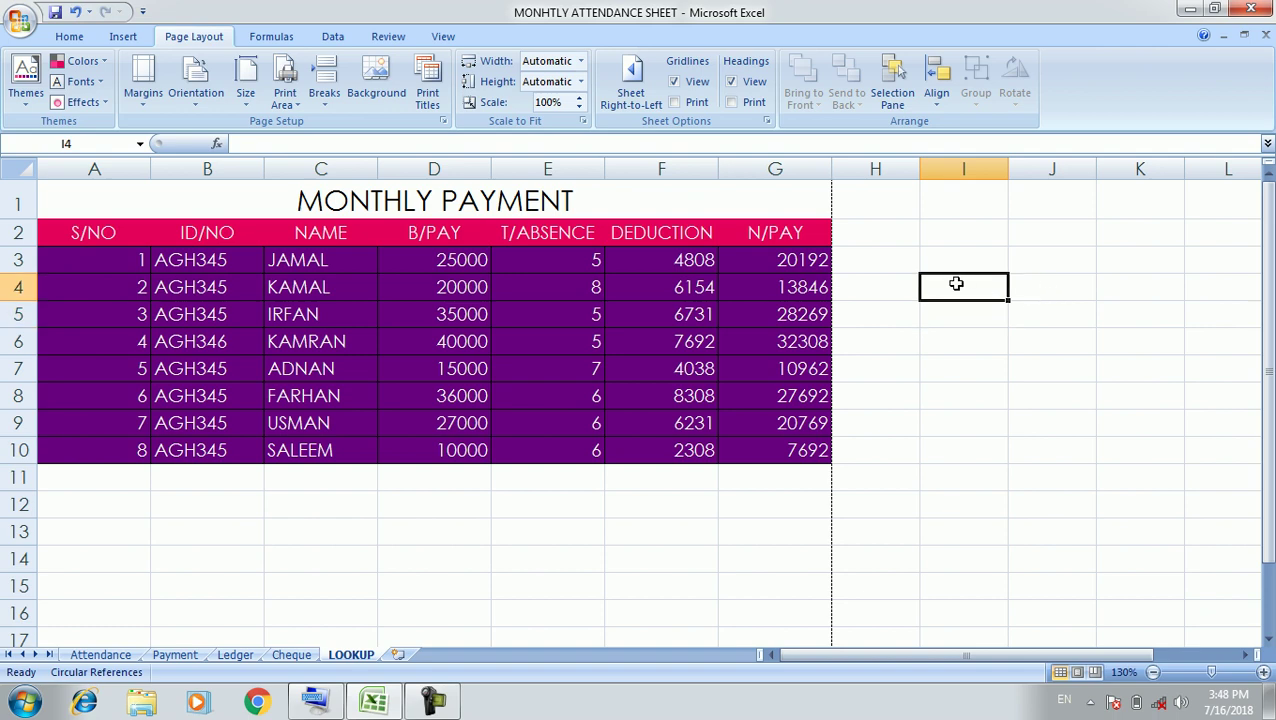
{"action": "left_click", "coordinate": [674, 82]}
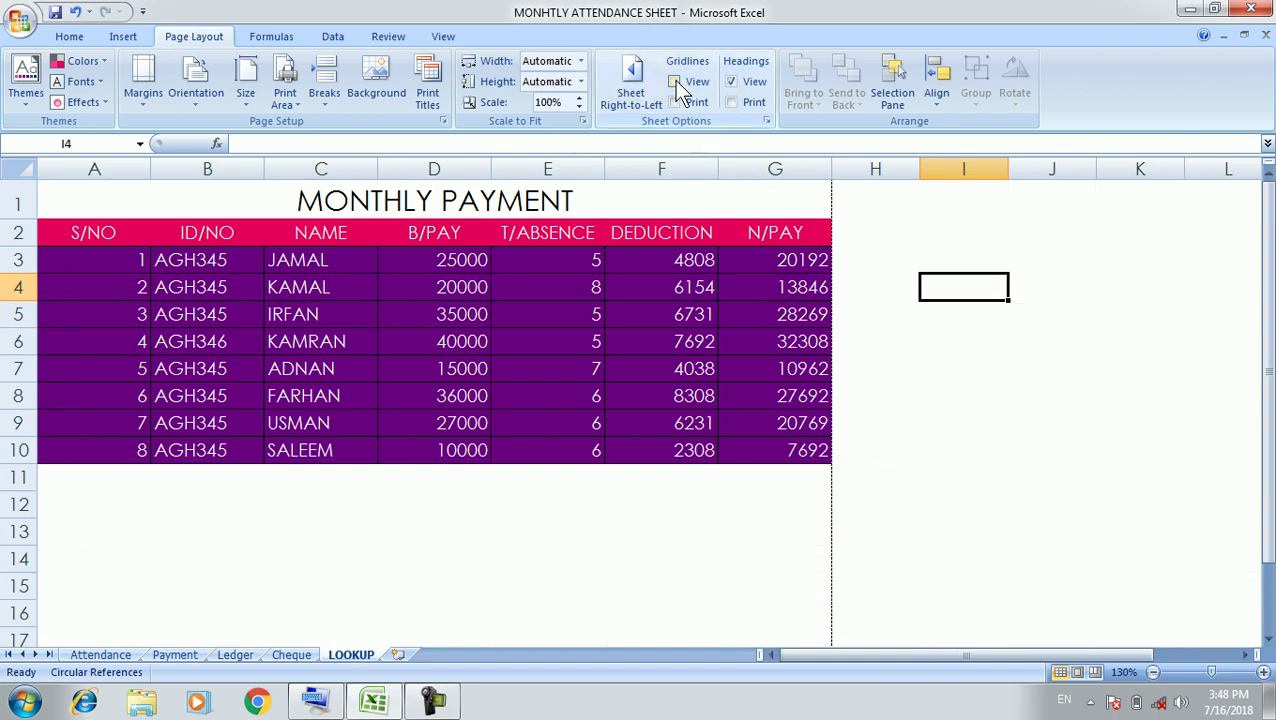
{"action": "left_click", "coordinate": [1014, 339]}
{"action": "left_click", "coordinate": [1100, 470]}
{"action": "left_click", "coordinate": [939, 475]}
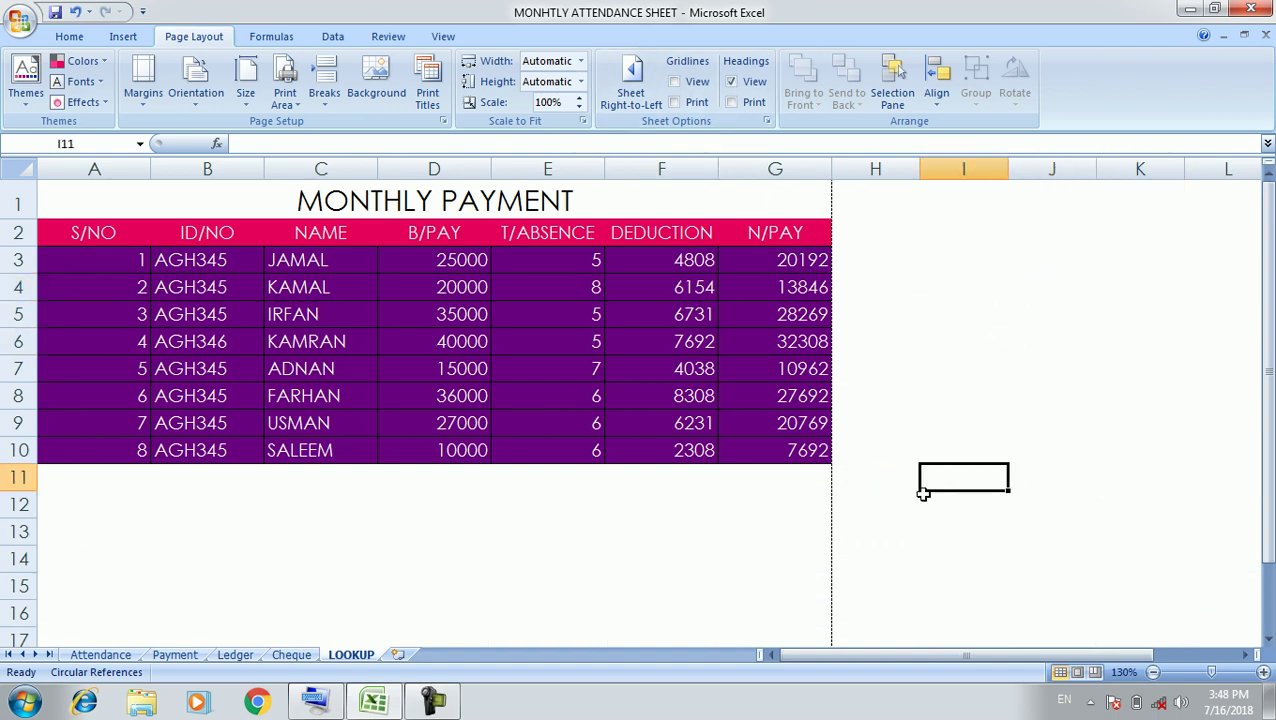
{"action": "left_click", "coordinate": [675, 82]}
{"action": "left_click", "coordinate": [674, 102]}
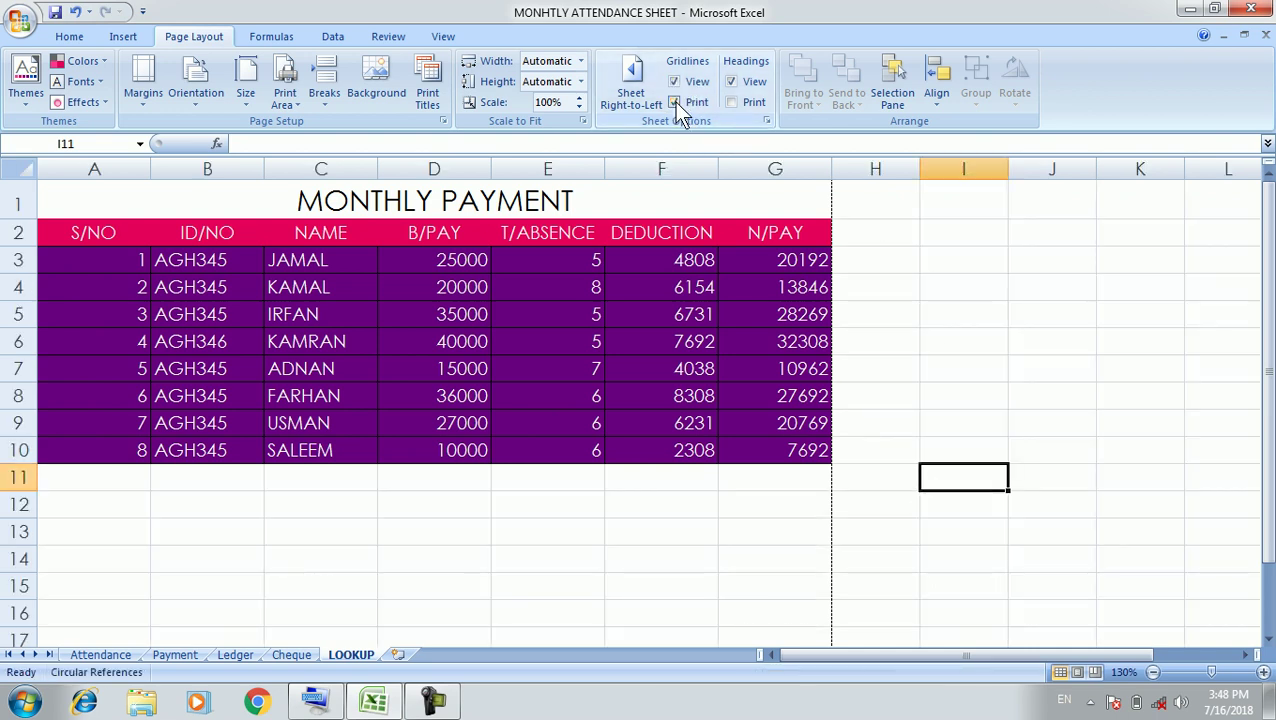
Step: Save the workbook with Ctrl+S
{"action": "scroll", "coordinate": [733, 539], "scroll_direction": "down", "scroll_amount": 5}
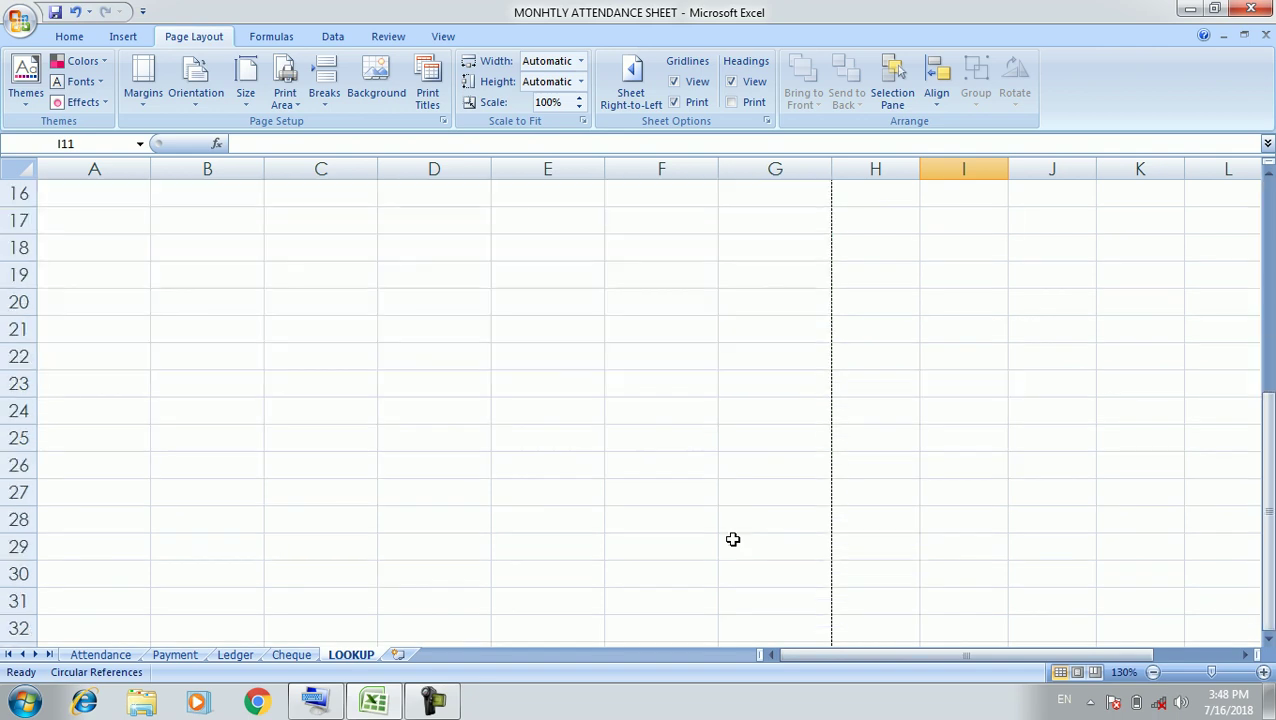
{"action": "scroll", "coordinate": [733, 539], "scroll_direction": "down", "scroll_amount": 4}
{"action": "scroll", "coordinate": [733, 539], "scroll_direction": "down", "scroll_amount": 4}
{"action": "scroll", "coordinate": [733, 539], "scroll_direction": "up", "scroll_amount": 5}
{"action": "scroll", "coordinate": [733, 539], "scroll_direction": "up", "scroll_amount": 8}
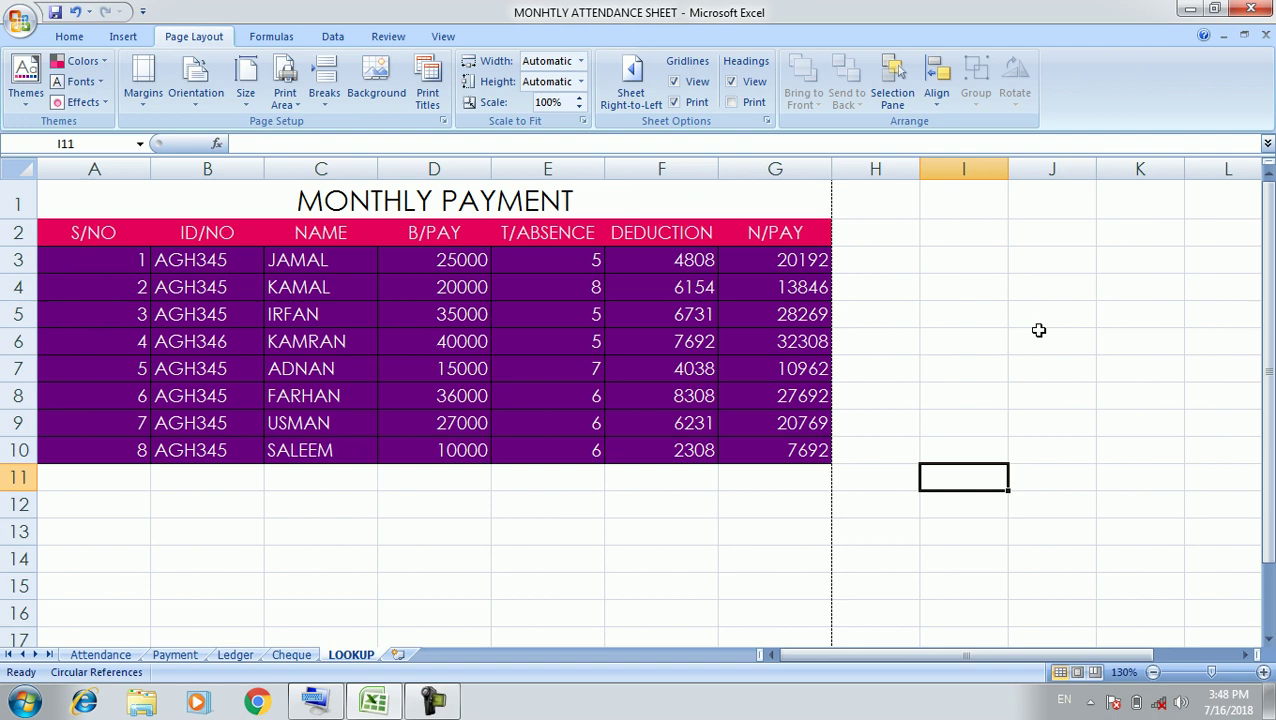
{"action": "key", "text": "ctrl+s"}
{"action": "left_click_drag", "start_coordinate": [328, 535], "coordinate": [660, 615]}
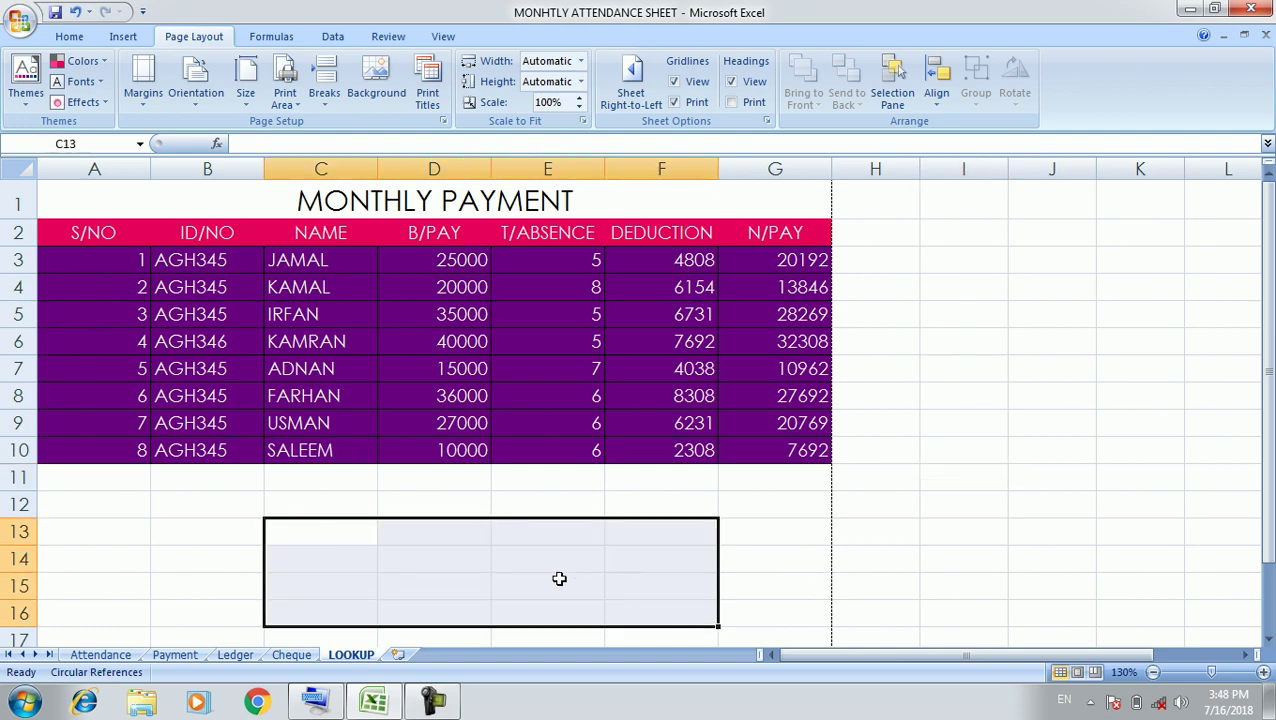
{"action": "left_click", "coordinate": [217, 530]}
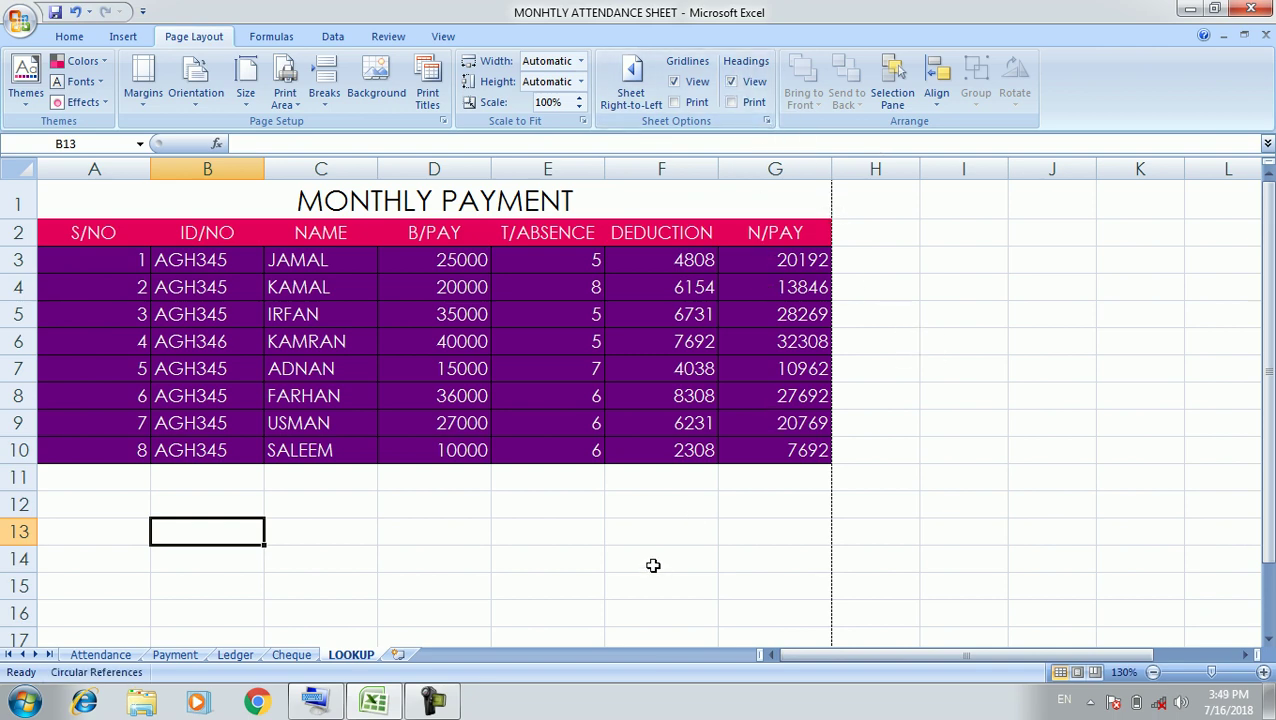
Step: Toggle Headings Print on and off several times, leaving it unchecked
{"action": "left_click", "coordinate": [730, 102]}
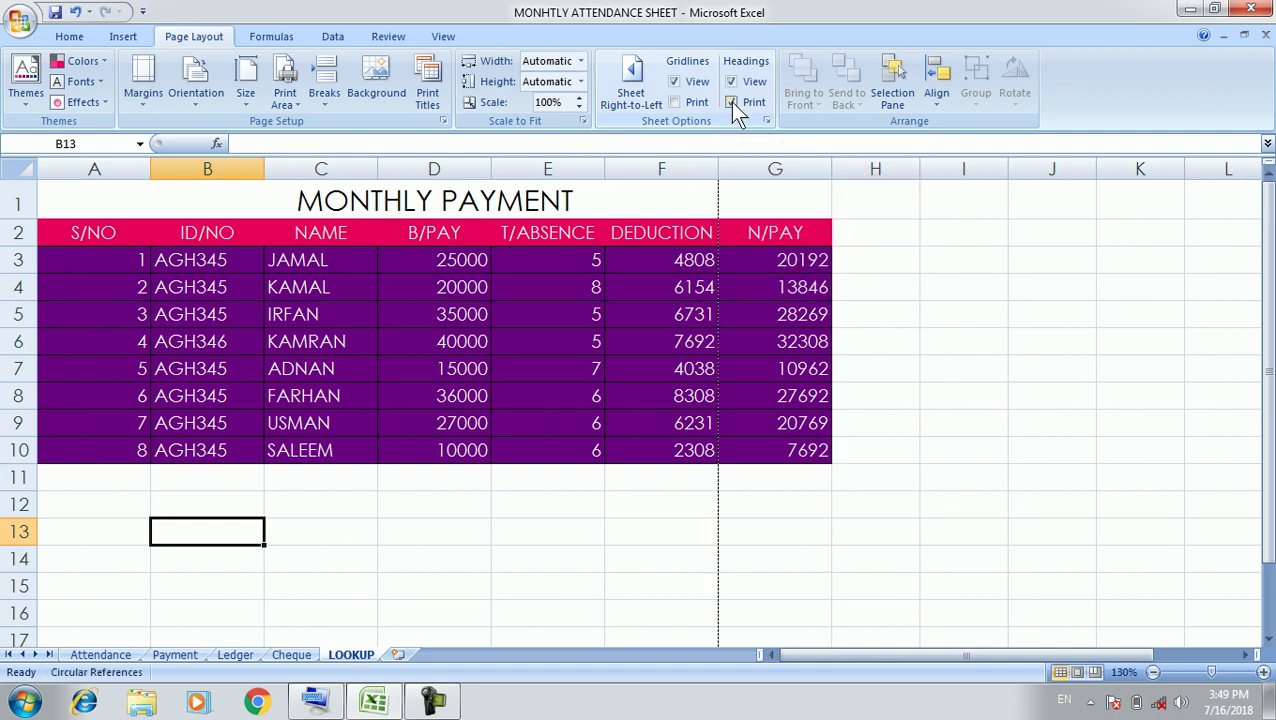
{"action": "left_click", "coordinate": [730, 101]}
{"action": "left_click", "coordinate": [730, 102]}
{"action": "left_click", "coordinate": [730, 102]}
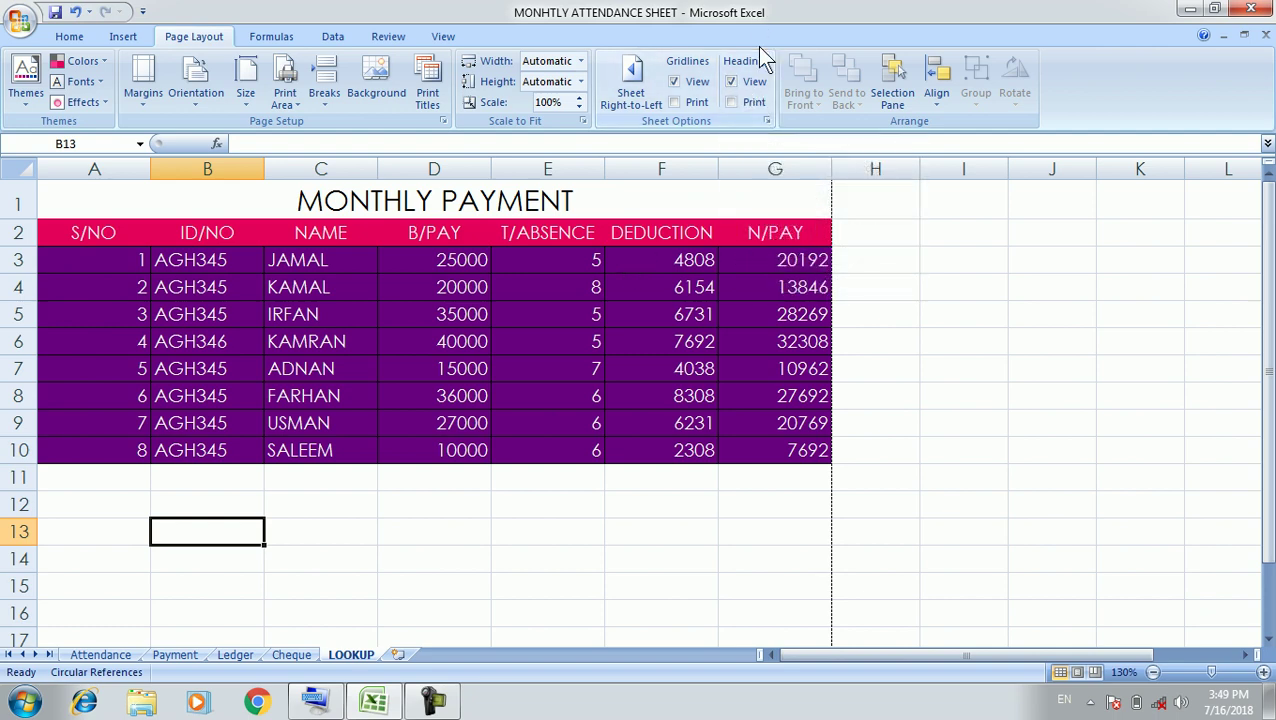
{"action": "left_click", "coordinate": [732, 102]}
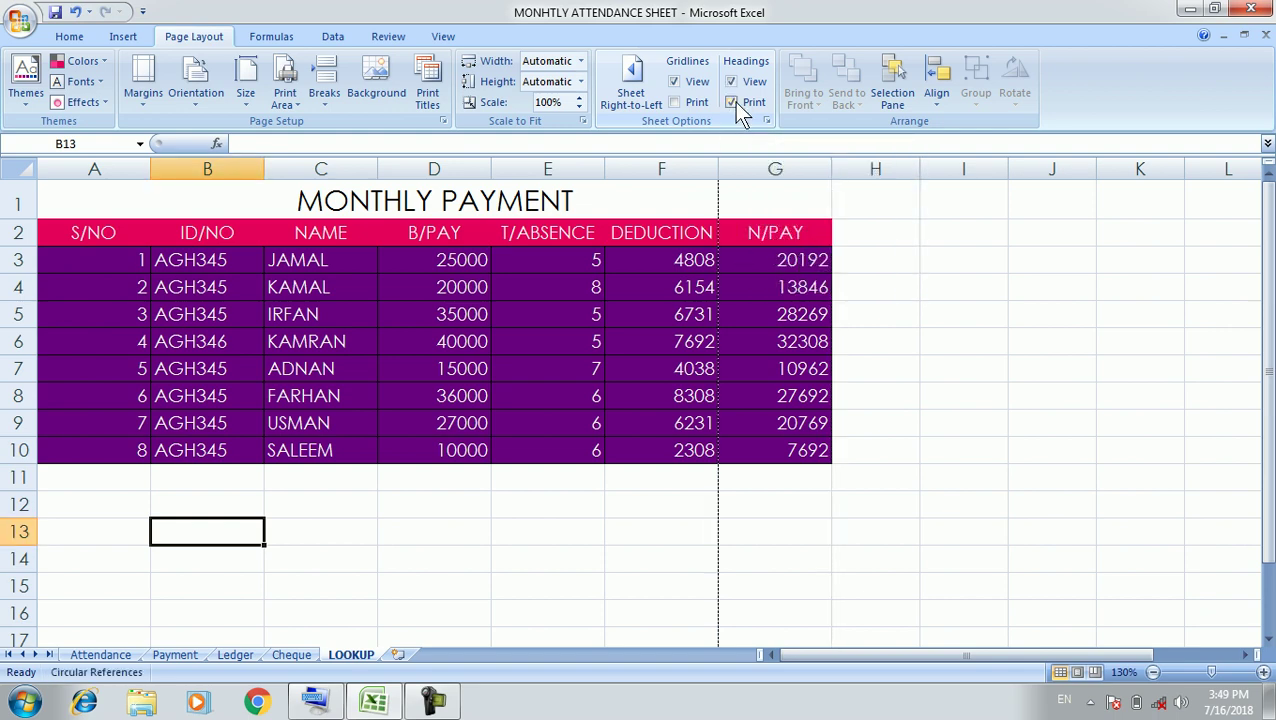
{"action": "left_click", "coordinate": [732, 102]}
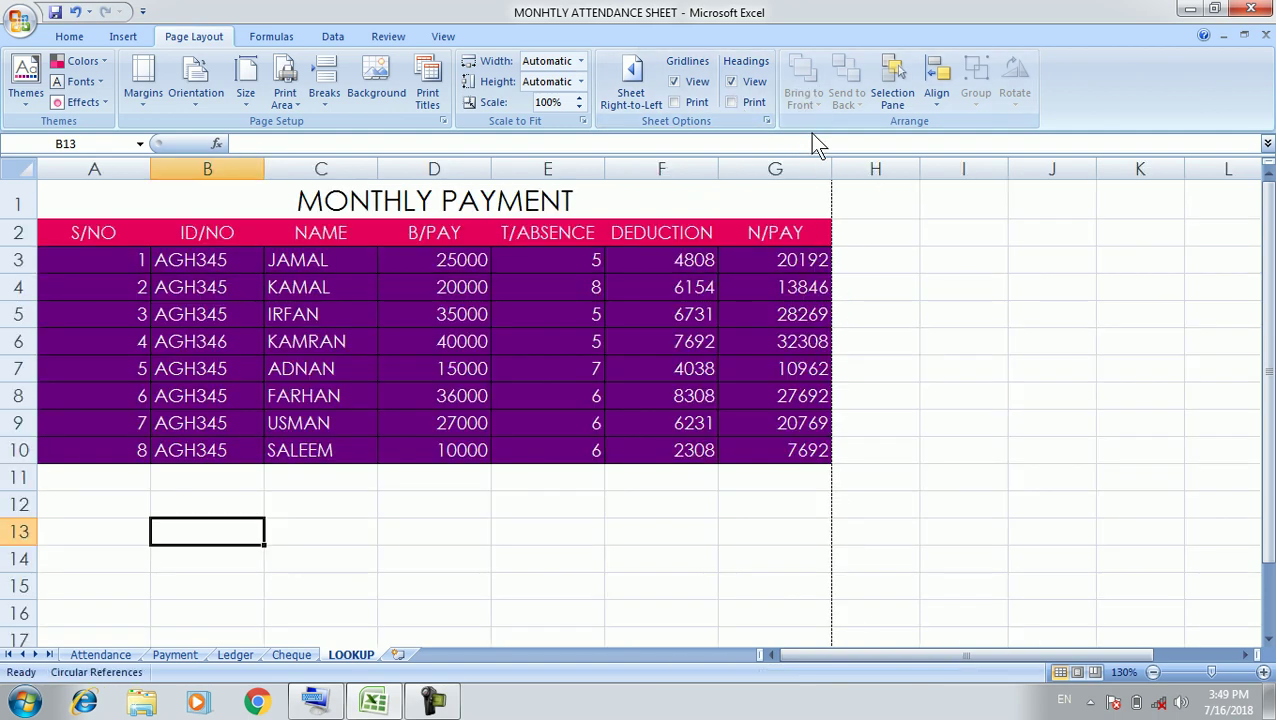
Step: Open and close the Selection Pane and the Align menu without changing anything
{"action": "left_click", "coordinate": [906, 108]}
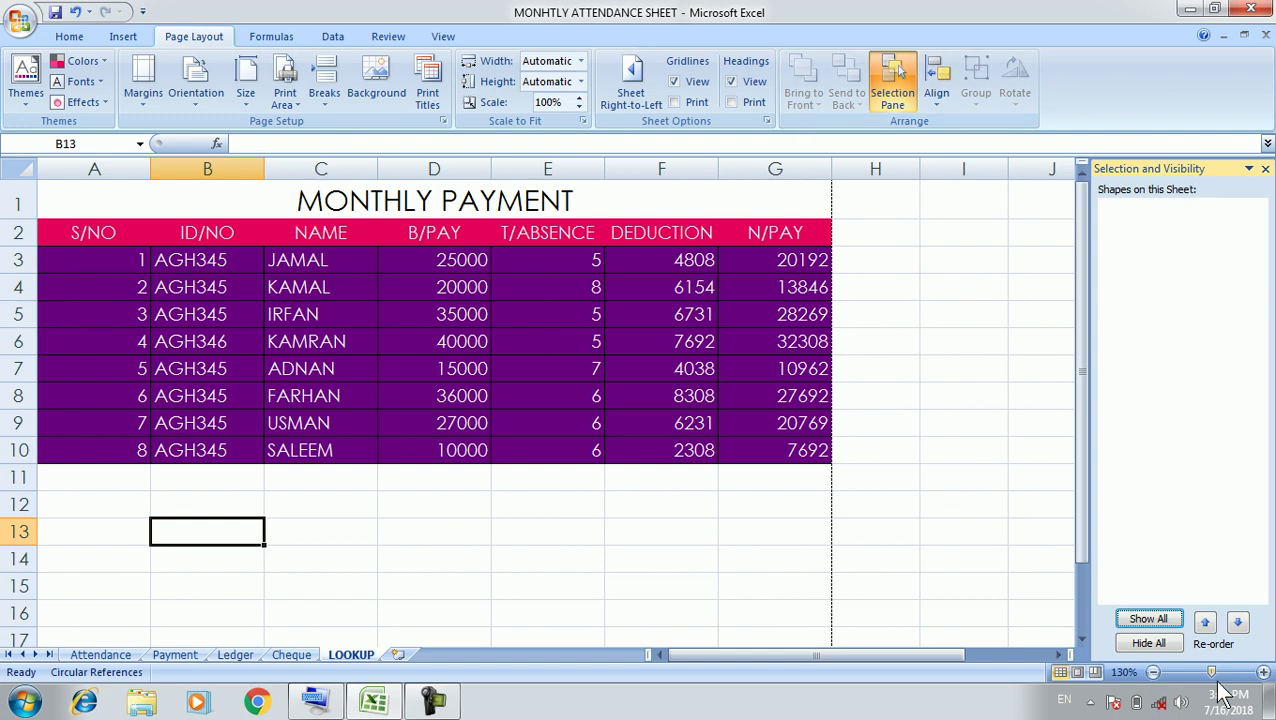
{"action": "left_click", "coordinate": [1265, 169]}
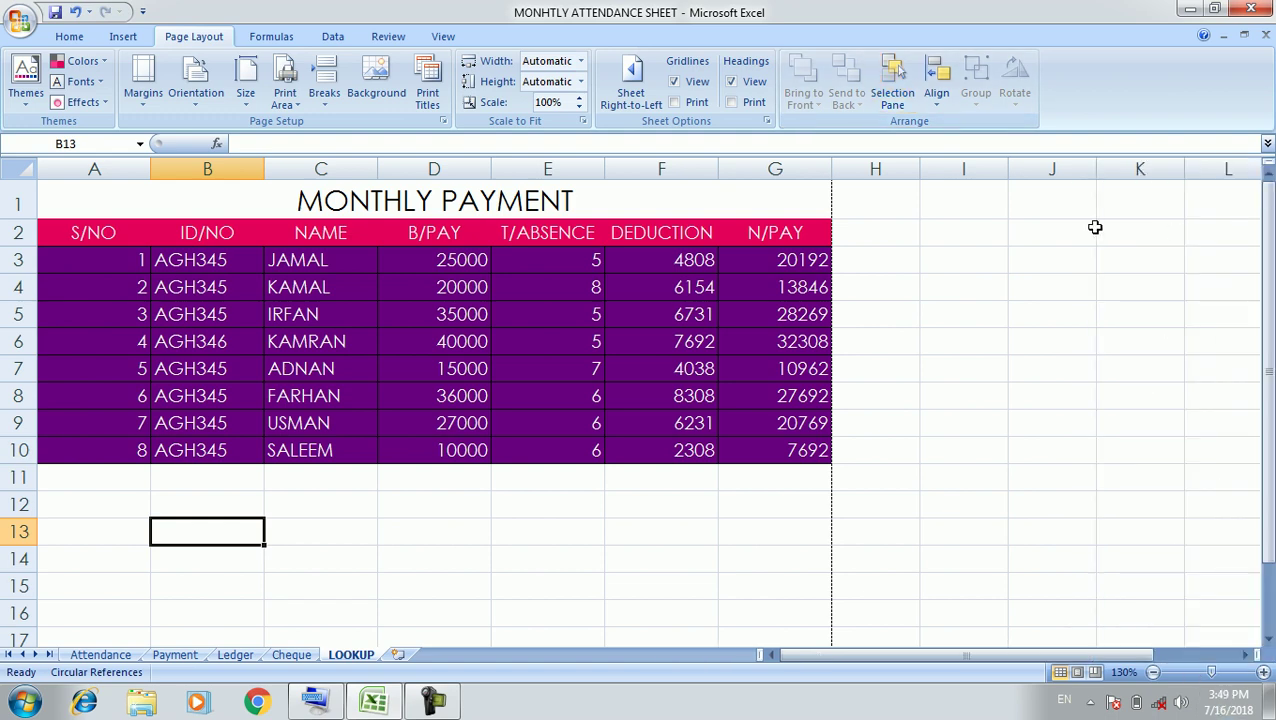
{"action": "left_click", "coordinate": [935, 110]}
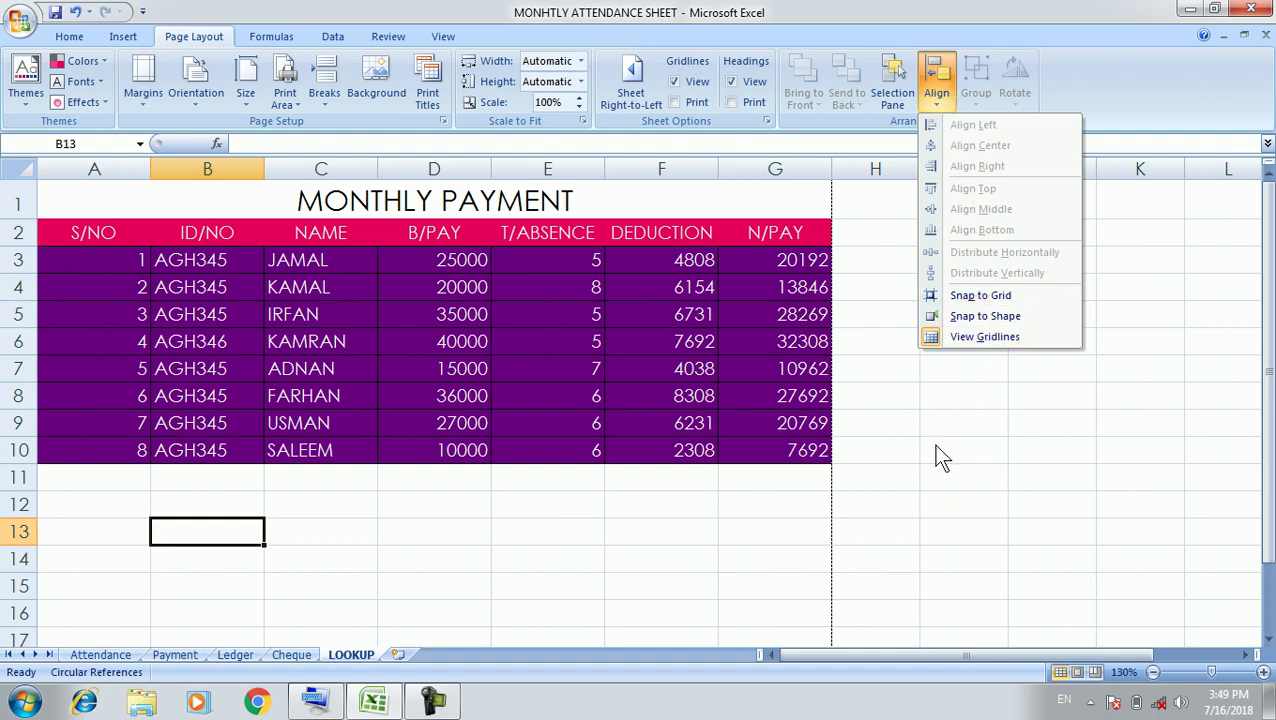
{"action": "left_click", "coordinate": [575, 563]}
{"action": "left_click", "coordinate": [527, 560]}
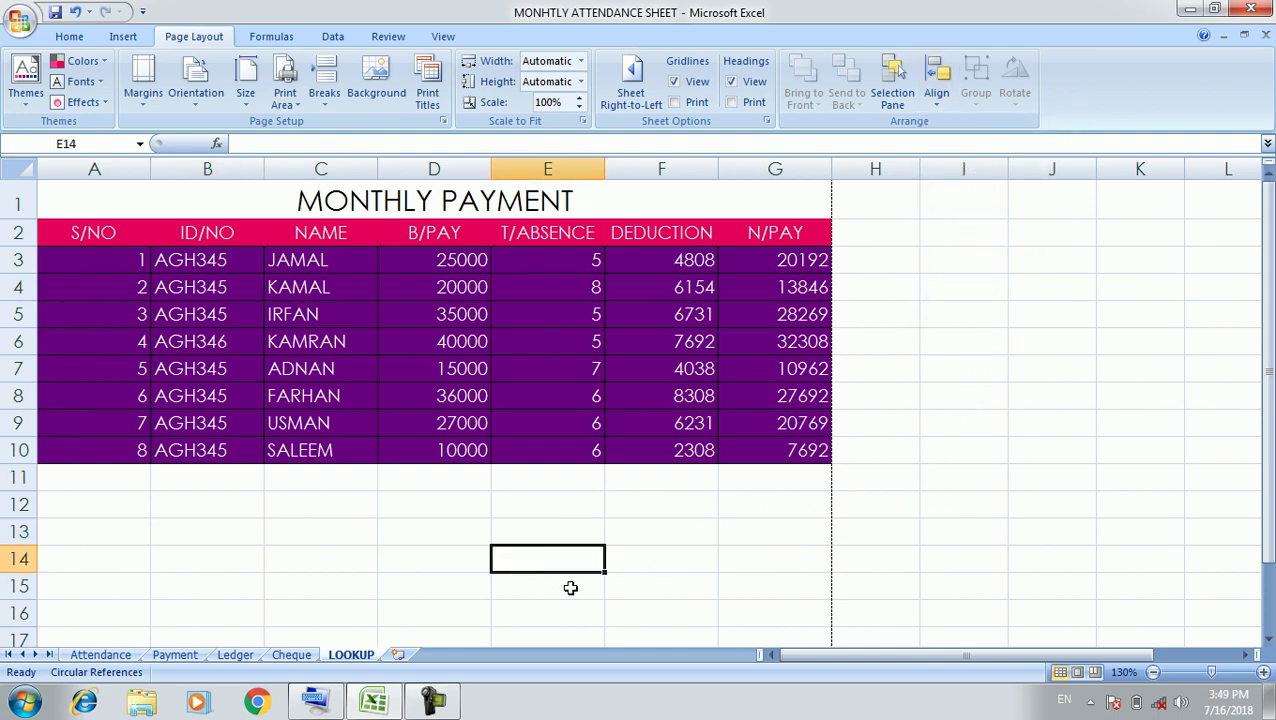
{"action": "left_click", "coordinate": [935, 100]}
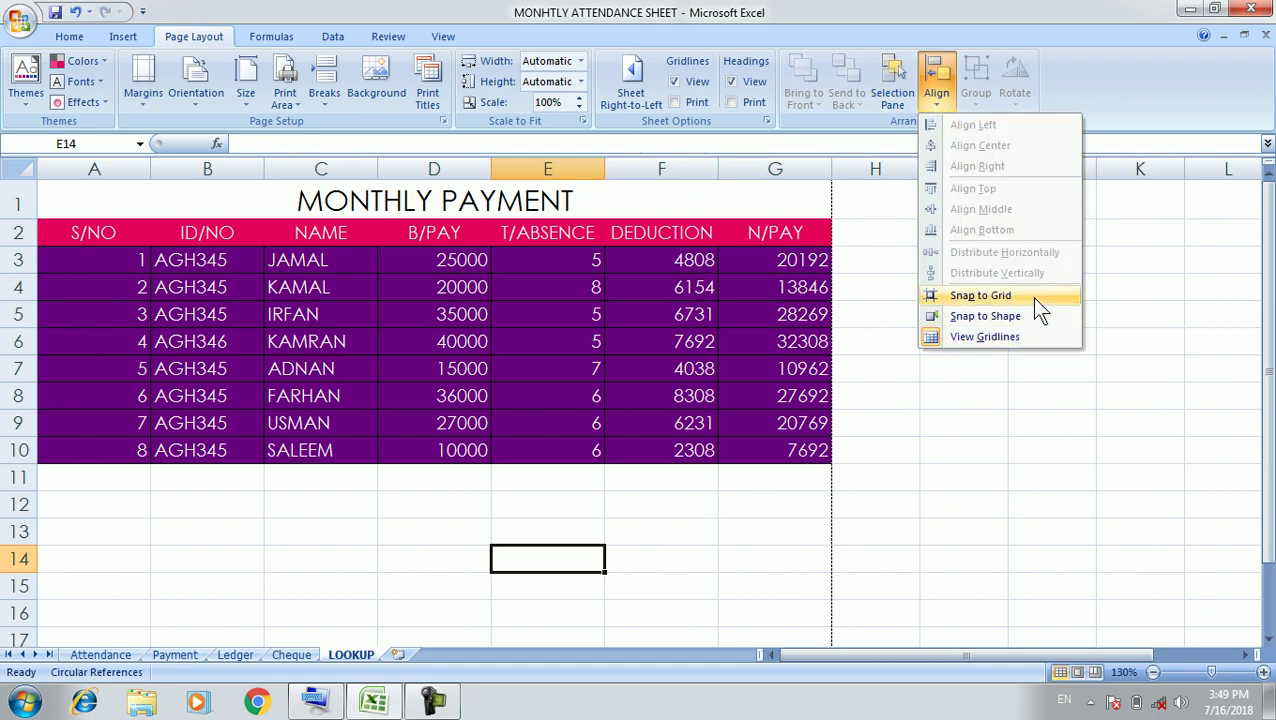
{"action": "left_click", "coordinate": [910, 510]}
{"action": "left_click", "coordinate": [911, 510]}
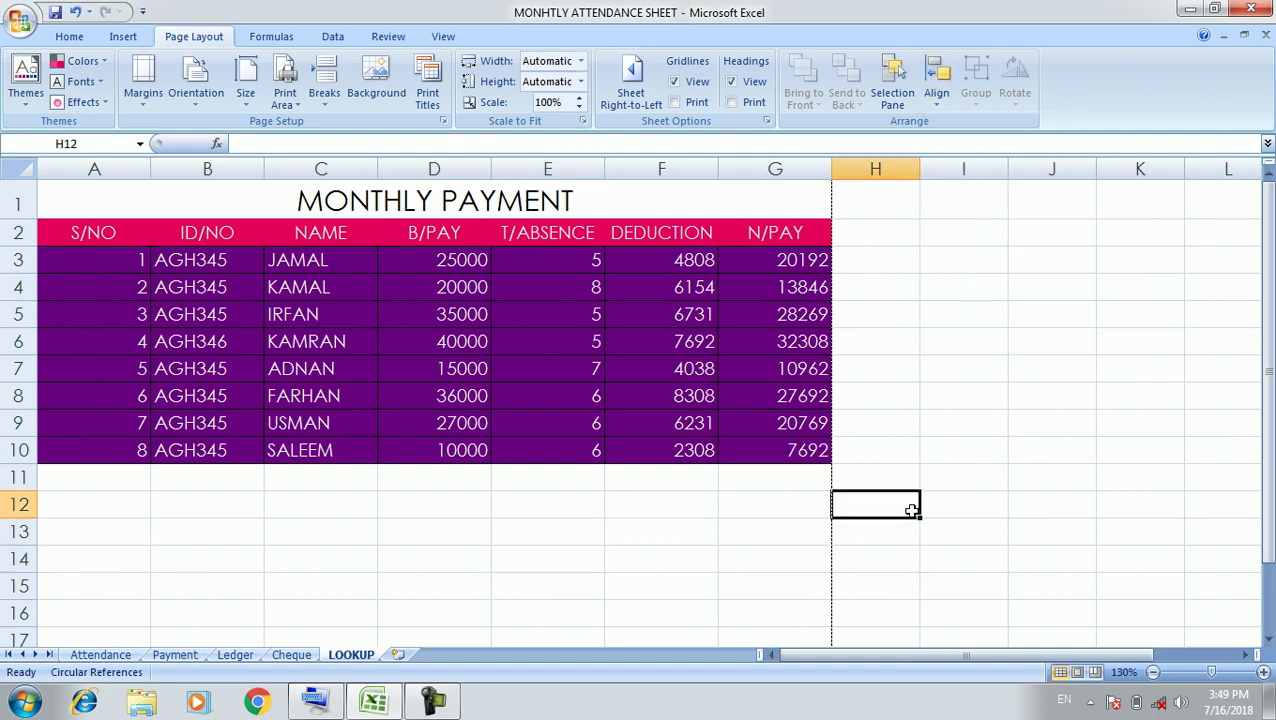
Step: Save the workbook with Ctrl+S and dismiss the Windows colour-scheme prompt
{"action": "key", "text": "ctrl+s"}
{"action": "left_click", "coordinate": [938, 100]}
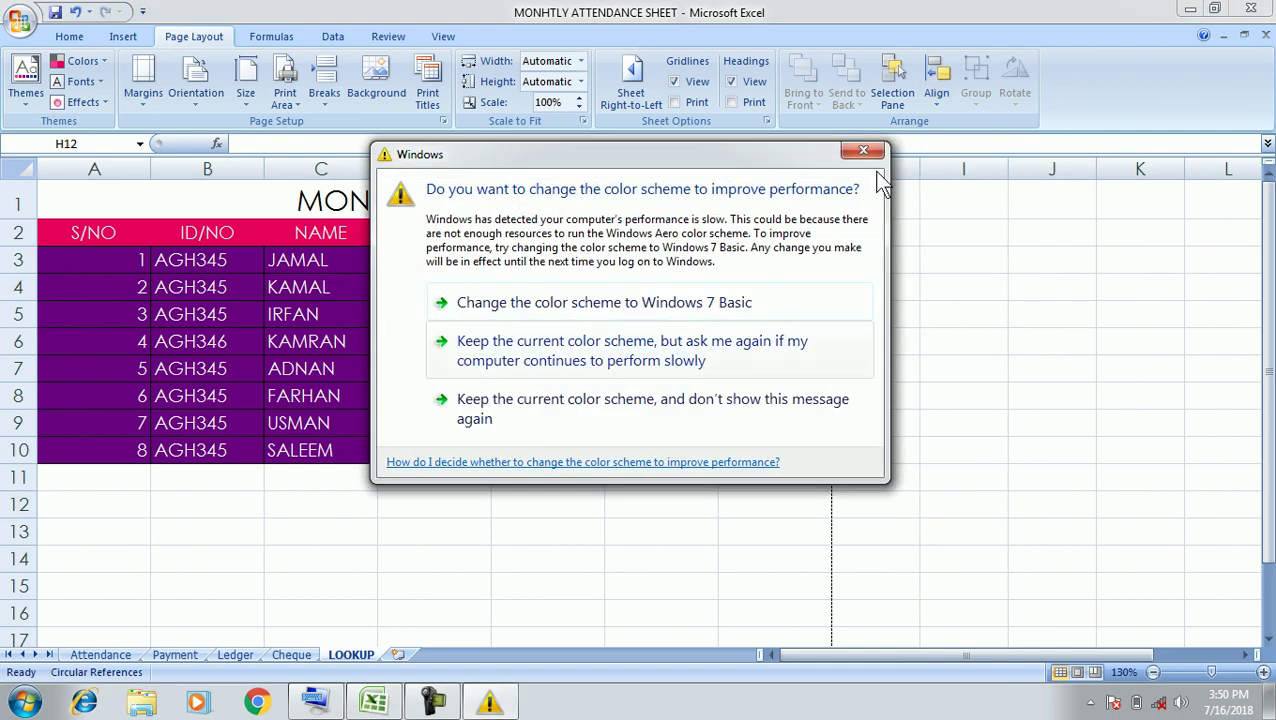
{"action": "left_click", "coordinate": [848, 152]}
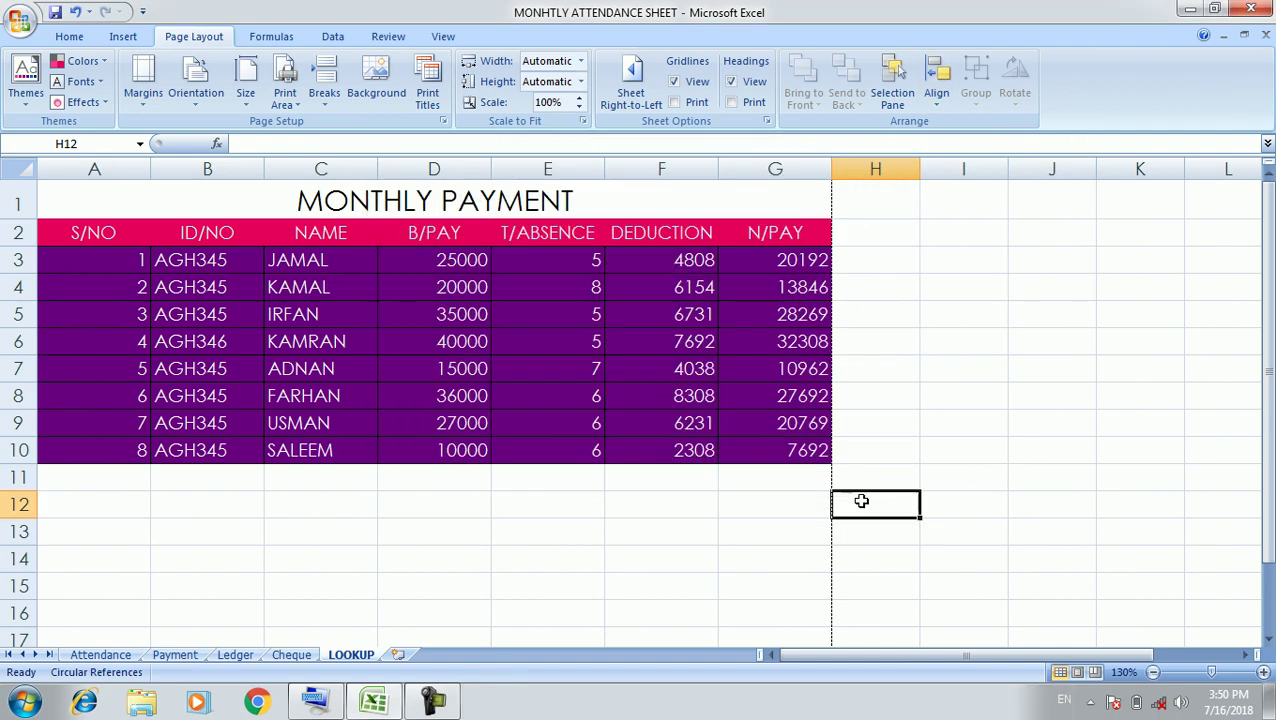
{"action": "left_click", "coordinate": [1000, 533]}
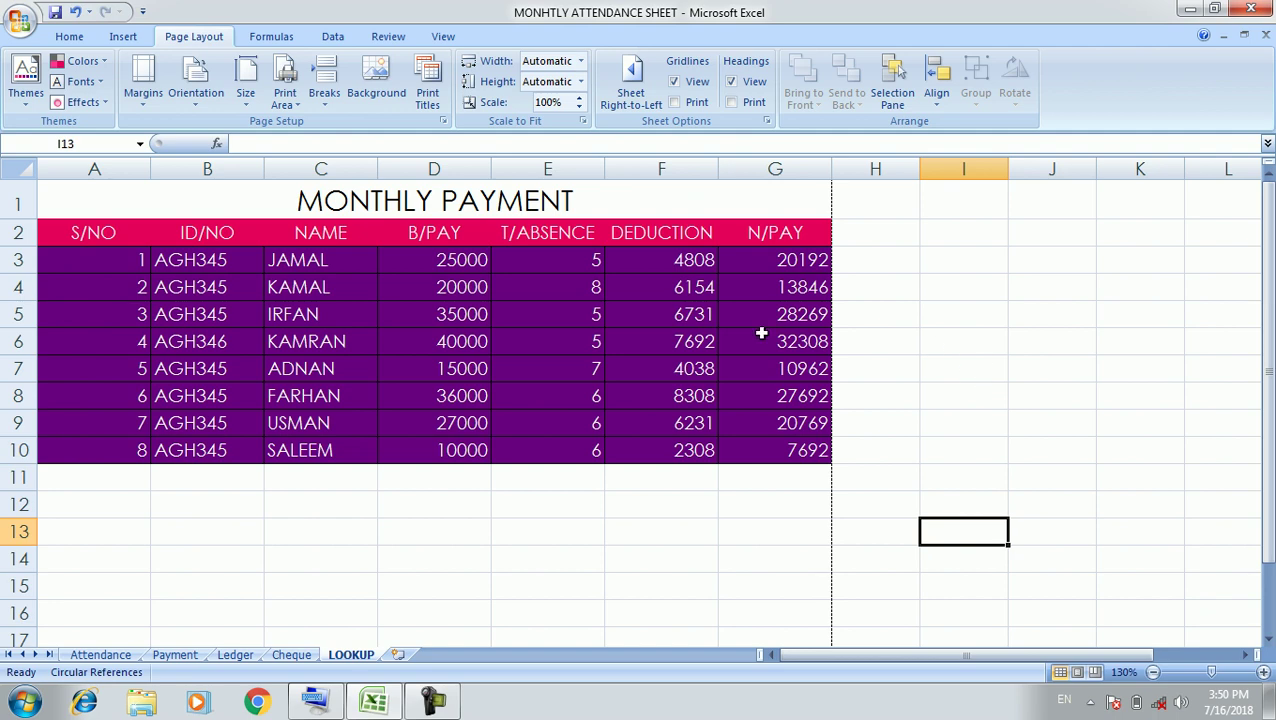
Step: Draw a pink parallelogram from about G6 to H11 and paste two copies
{"action": "left_click", "coordinate": [123, 38]}
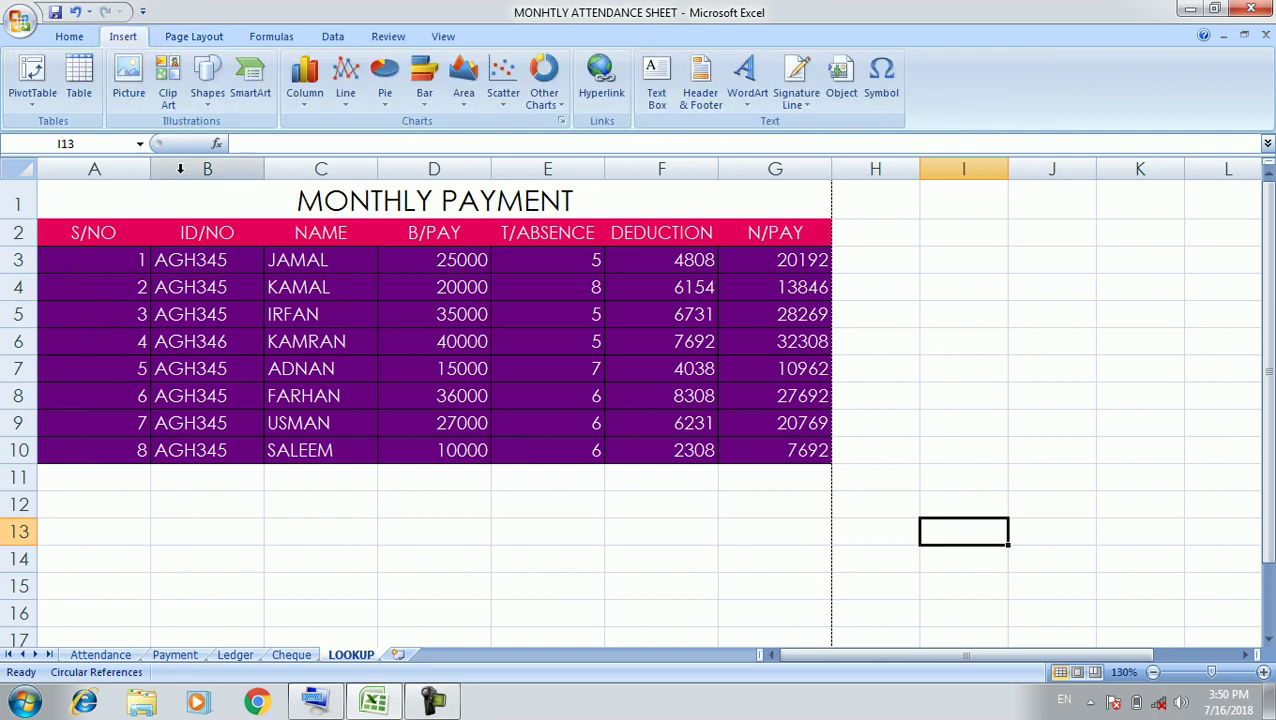
{"action": "left_click", "coordinate": [210, 105]}
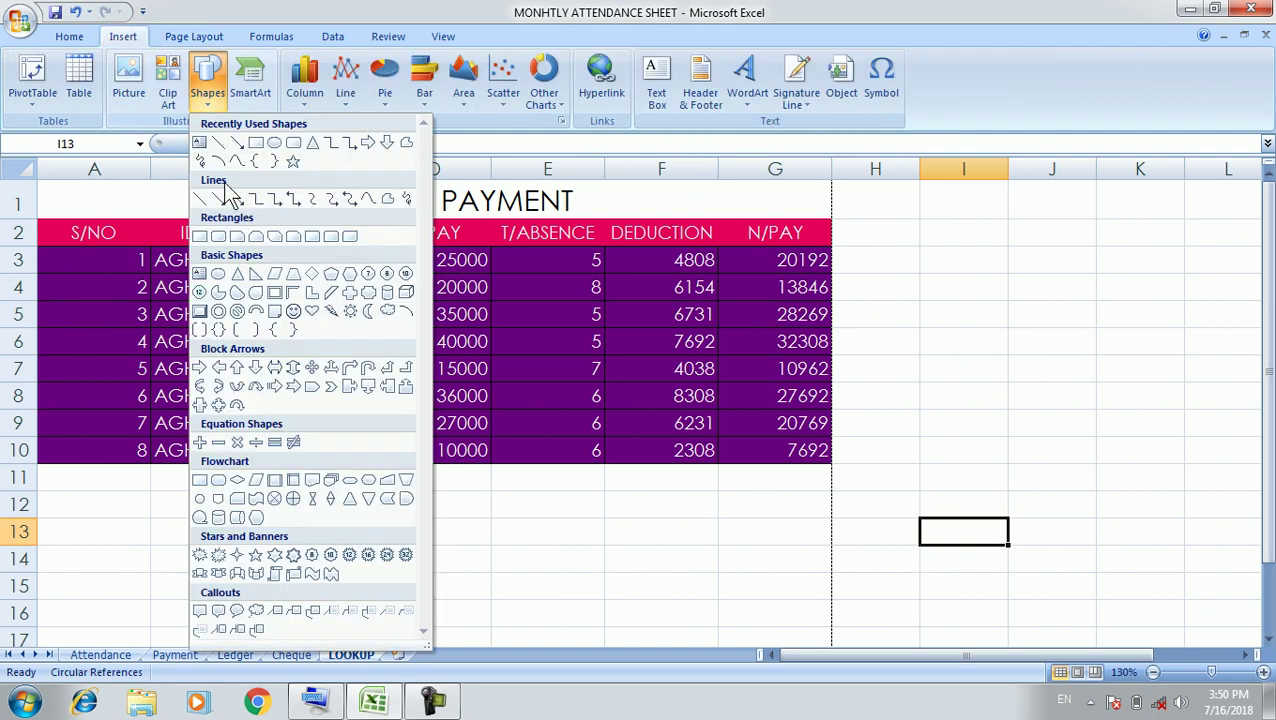
{"action": "left_click", "coordinate": [277, 283]}
{"action": "left_click_drag", "start_coordinate": [753, 345], "coordinate": [942, 495]}
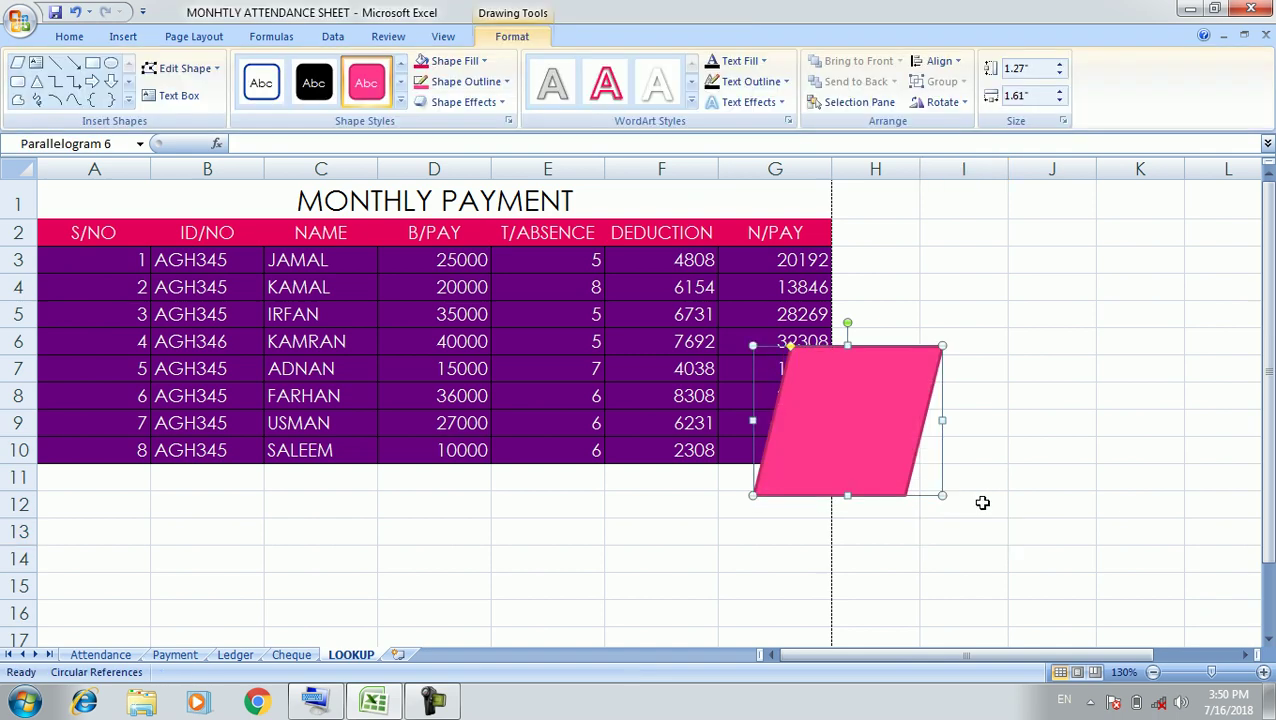
{"action": "key", "text": "ctrl+c"}
{"action": "left_click", "coordinate": [985, 461]}
{"action": "key", "text": "ctrl+v"}
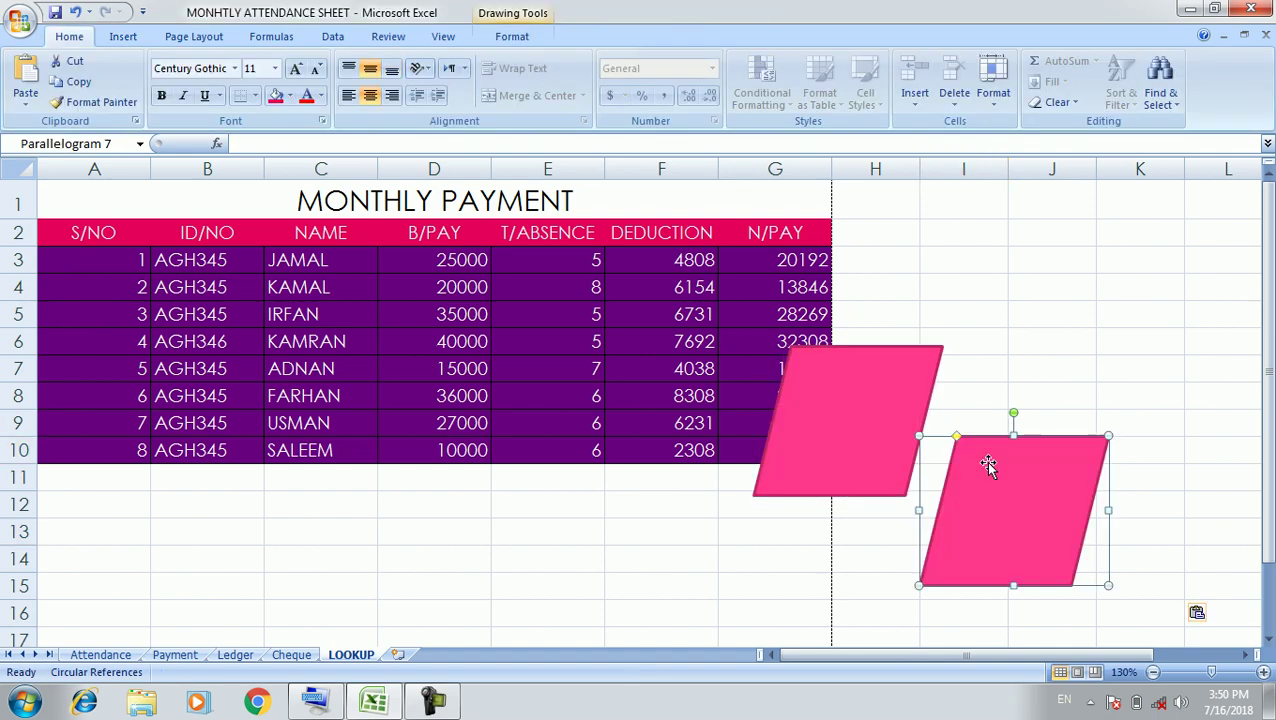
{"action": "key", "text": "ctrl+v"}
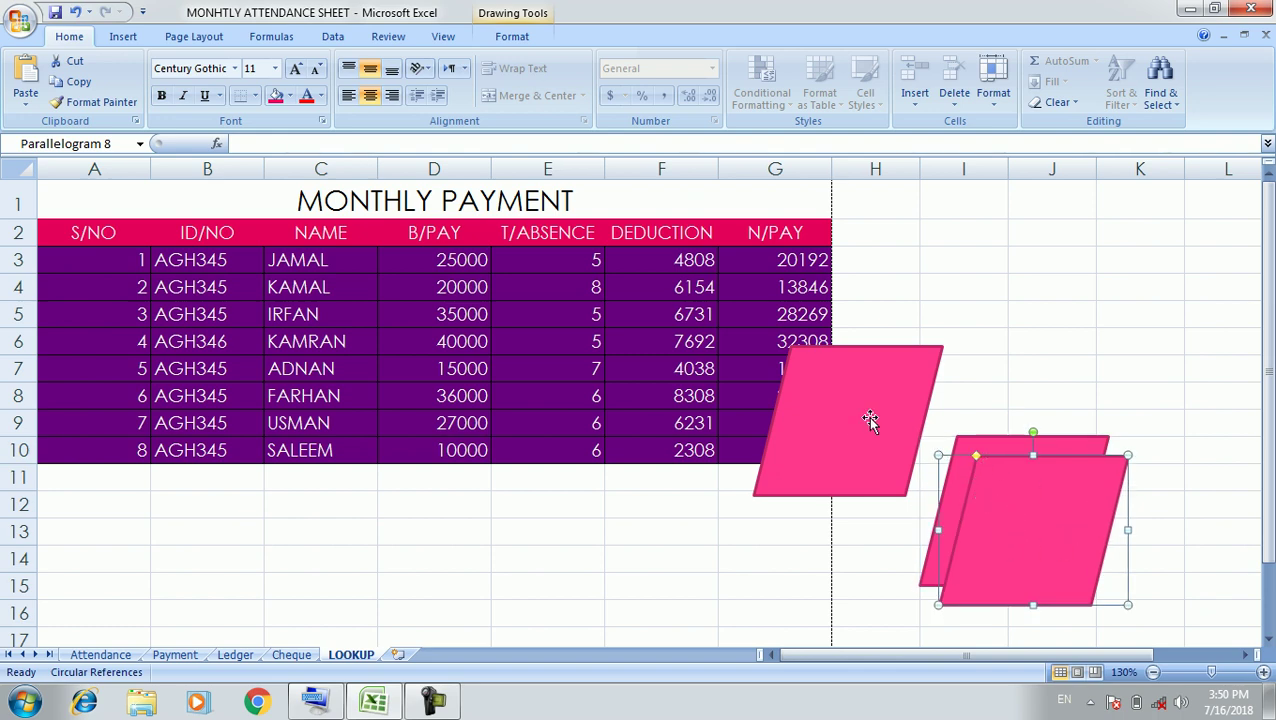
Step: Spread the three parallelograms over the table's right columns and up near J5
{"action": "mouse_move", "coordinate": [870, 420]}
{"action": "left_mouse_down"}
{"action": "mouse_move", "coordinate": [617, 558]}
{"action": "mouse_move", "coordinate": [679, 422]}
{"action": "left_mouse_up"}
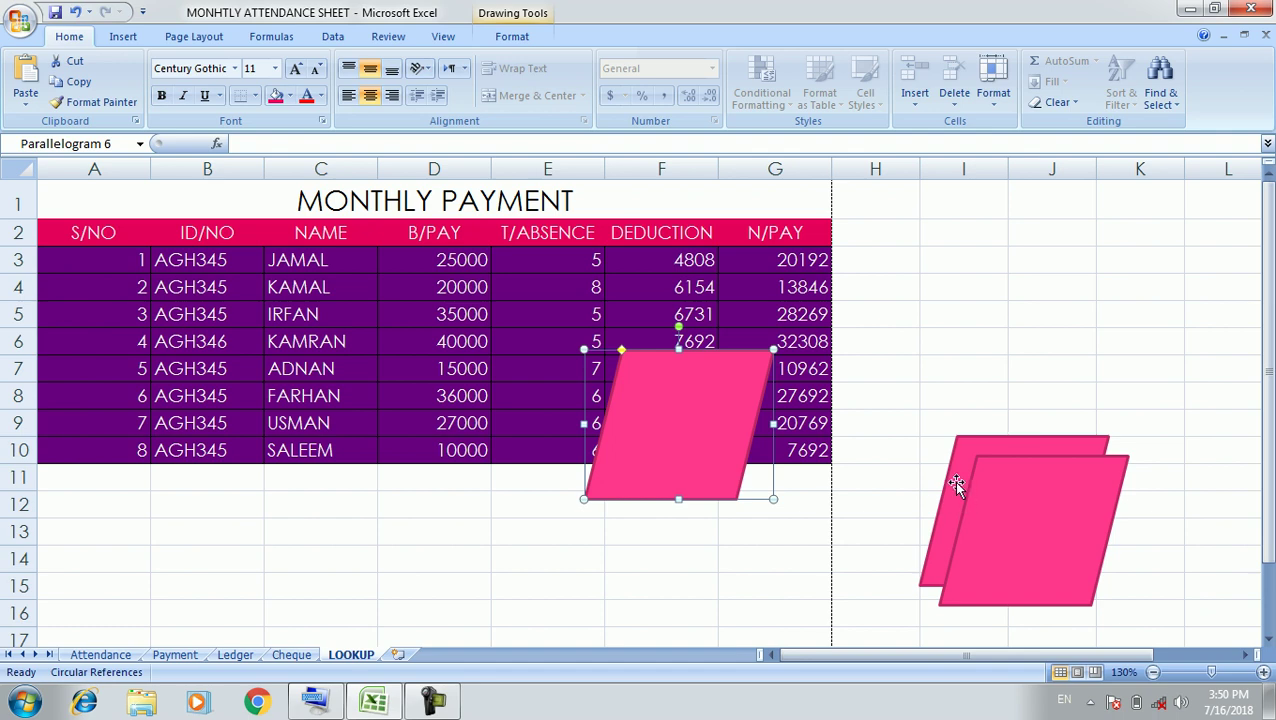
{"action": "left_click_drag", "start_coordinate": [956, 484], "coordinate": [803, 423]}
{"action": "left_click_drag", "start_coordinate": [1031, 499], "coordinate": [1026, 343]}
{"action": "left_click", "coordinate": [660, 387]}
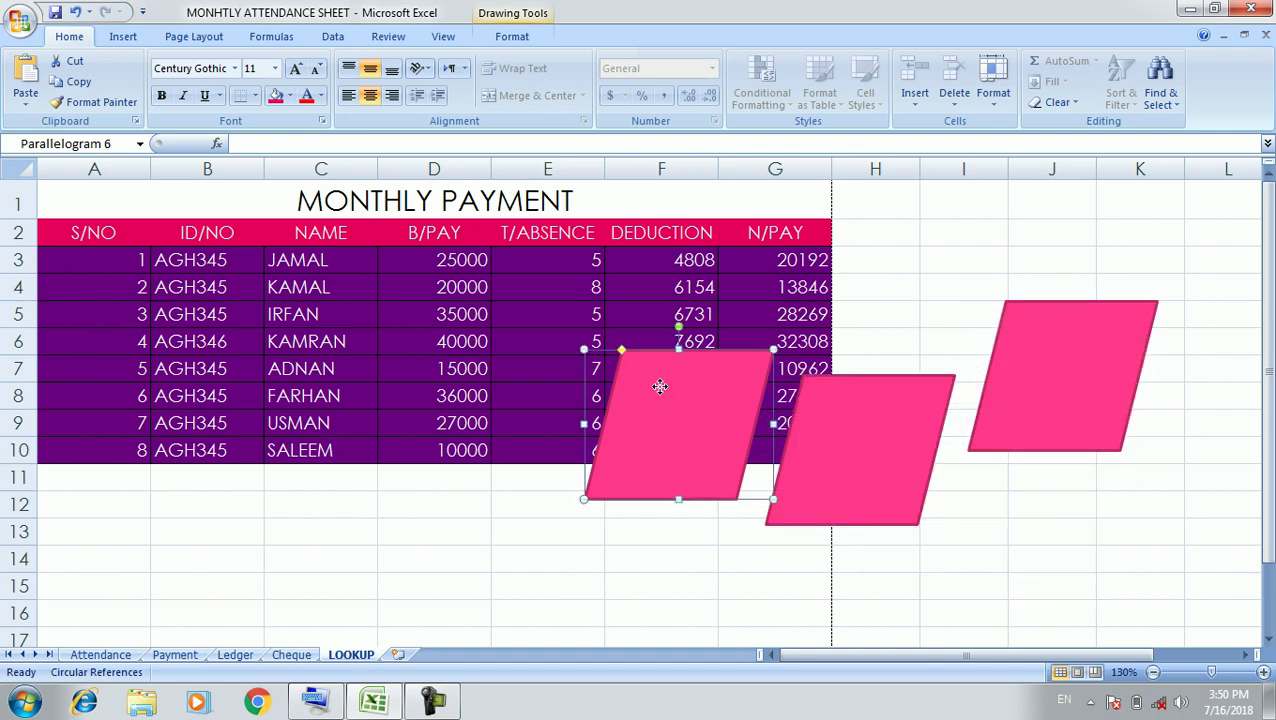
{"action": "left_click", "coordinate": [1018, 369]}
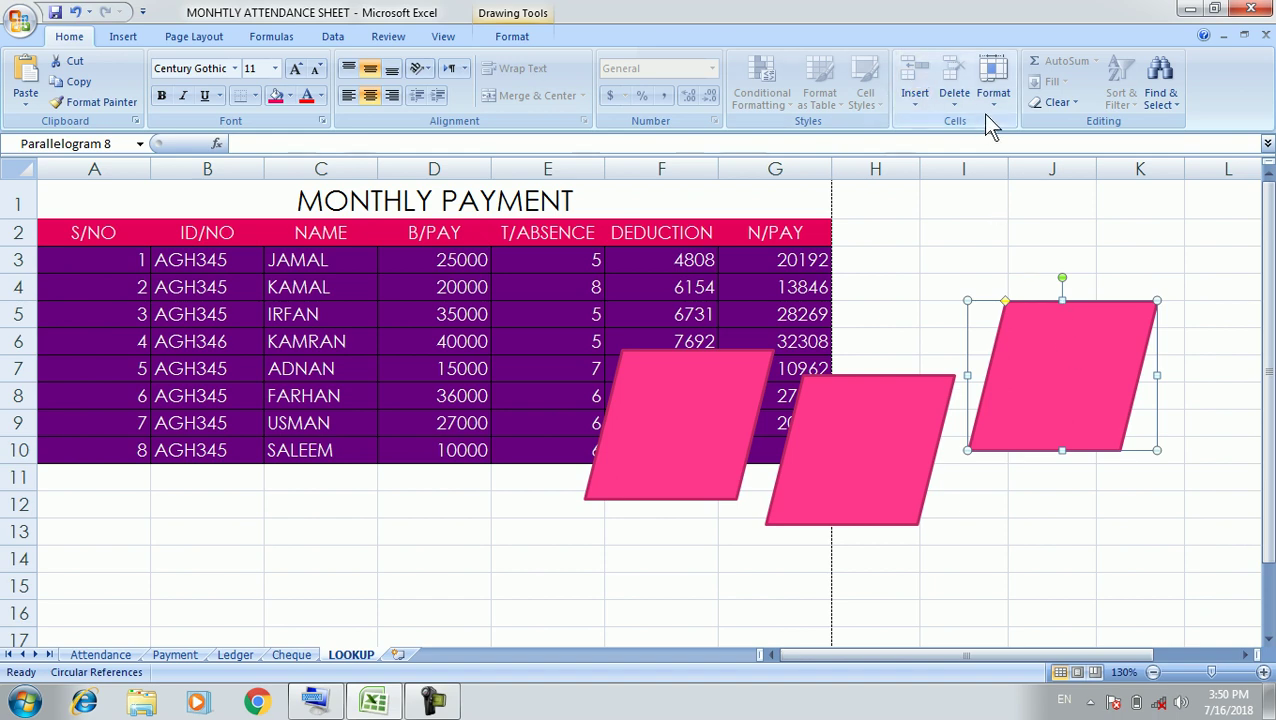
{"action": "left_click", "coordinate": [185, 40]}
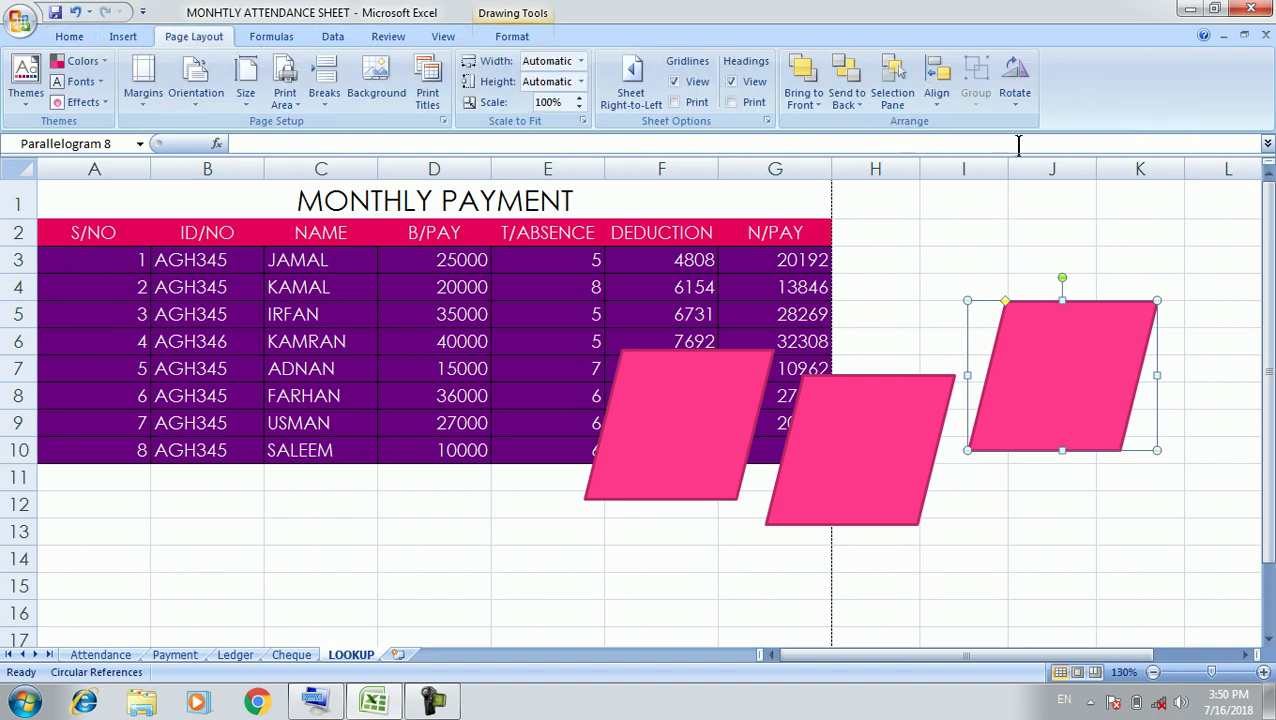
Step: Turn on Snap to Grid, then test-drag the right parallelogram and undo the move
{"action": "left_click", "coordinate": [932, 100]}
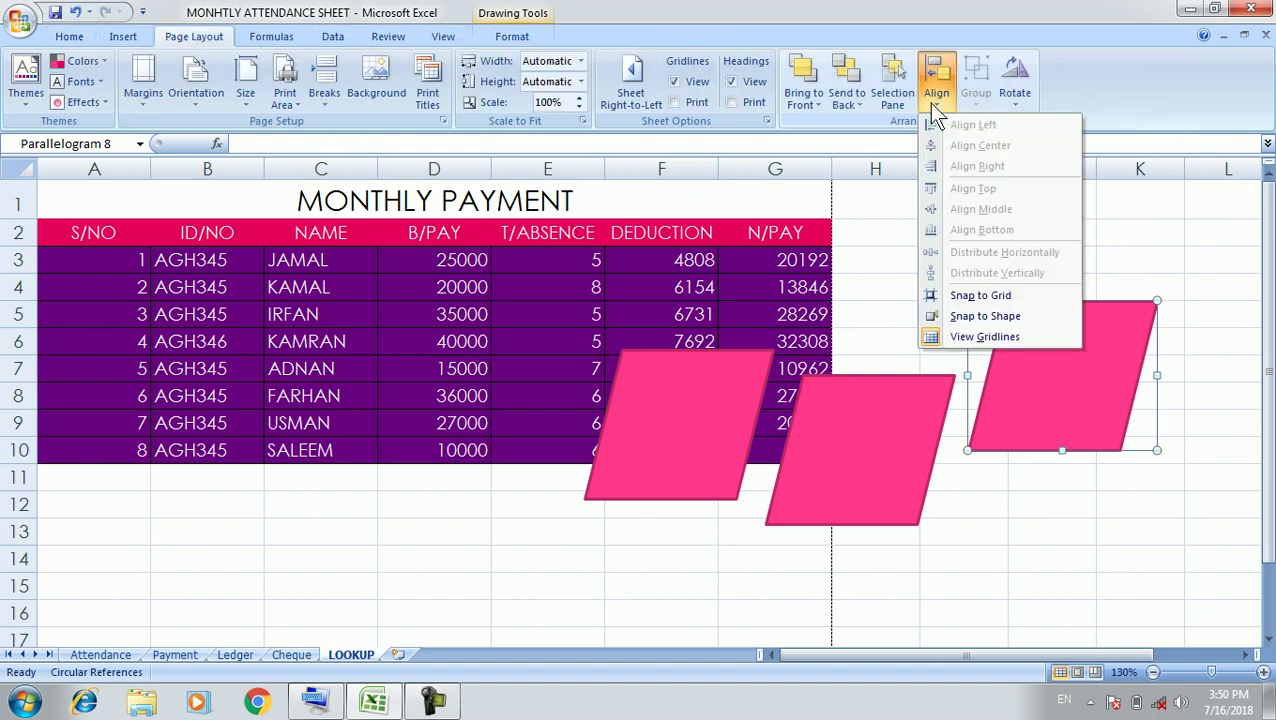
{"action": "left_click", "coordinate": [808, 105]}
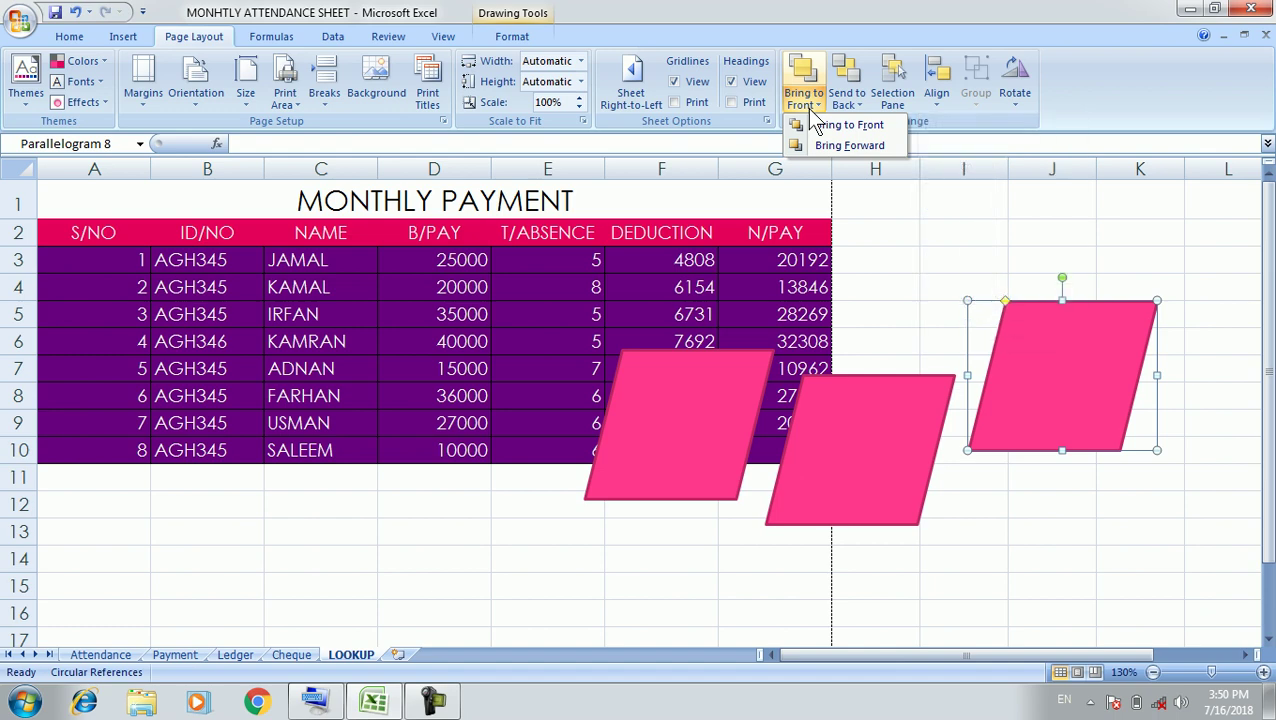
{"action": "left_click", "coordinate": [940, 105]}
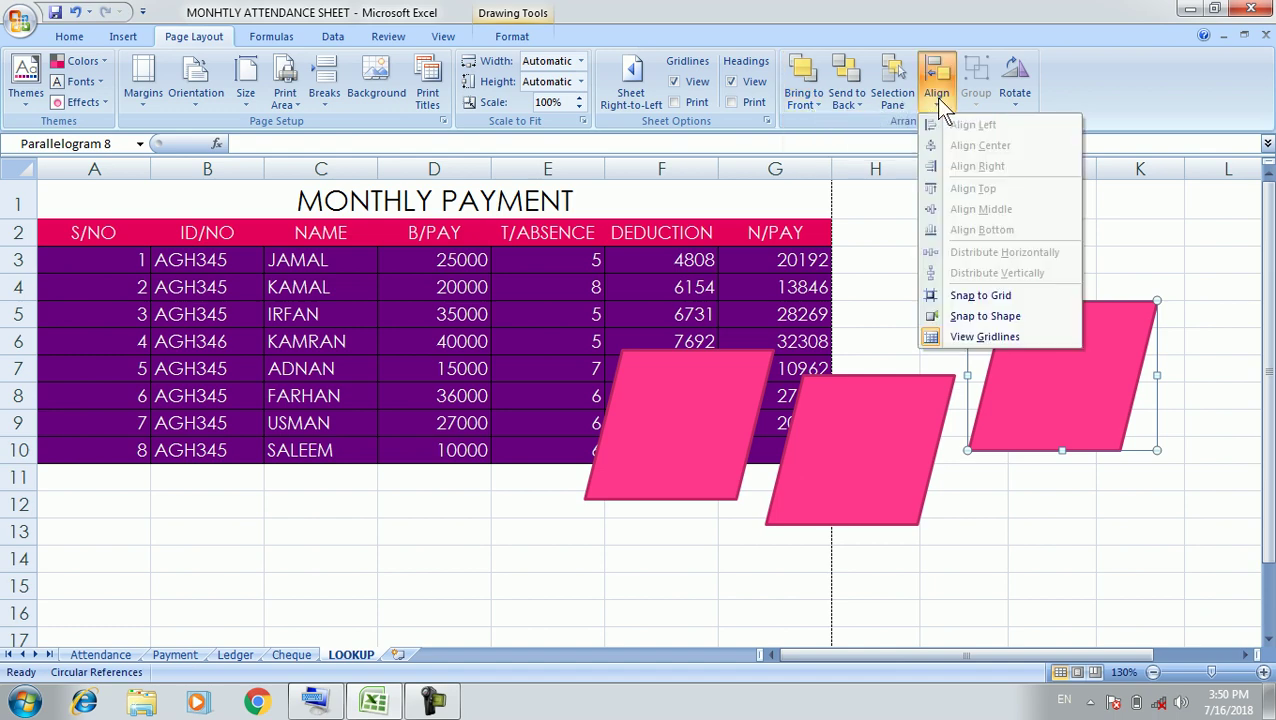
{"action": "left_click", "coordinate": [1032, 299]}
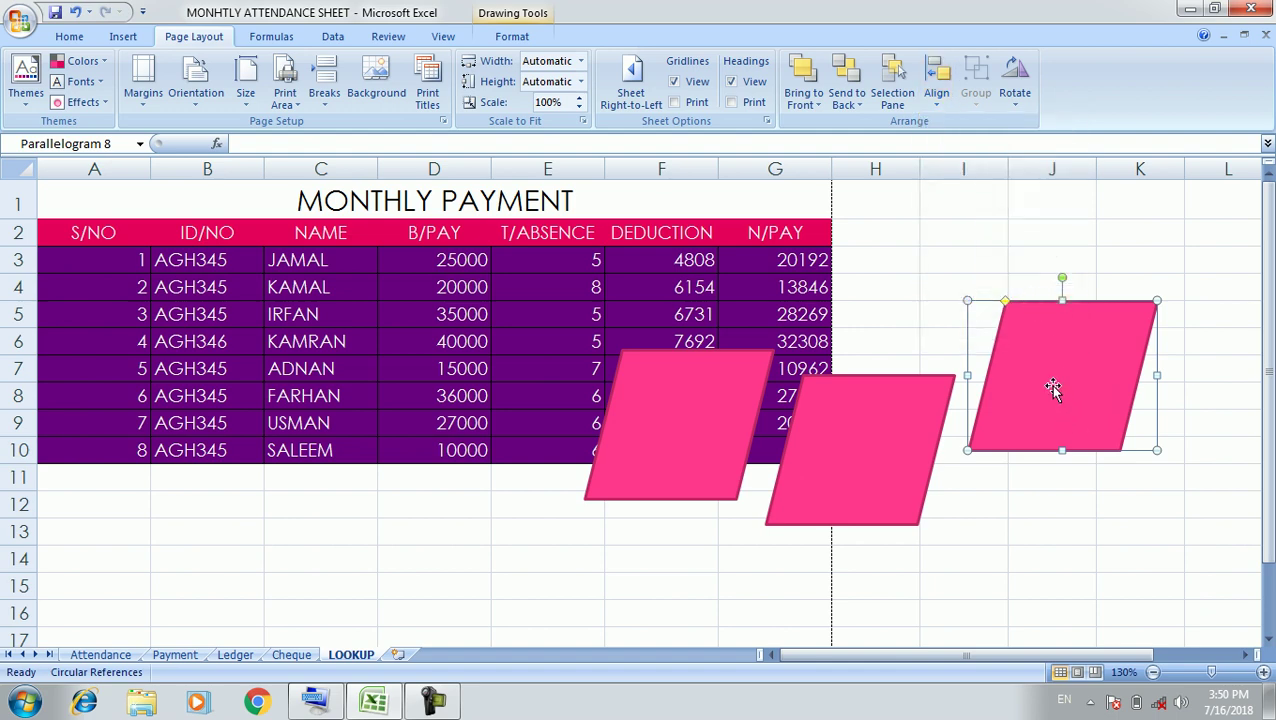
{"action": "mouse_move", "coordinate": [1072, 356]}
{"action": "left_mouse_down"}
{"action": "mouse_move", "coordinate": [1100, 463]}
{"action": "mouse_move", "coordinate": [1118, 440]}
{"action": "left_mouse_up"}
{"action": "key", "text": "ctrl+z"}
Step: Toggle grid snapping and move the right parallelogram downward
{"action": "left_click", "coordinate": [1025, 521]}
{"action": "left_click", "coordinate": [930, 100]}
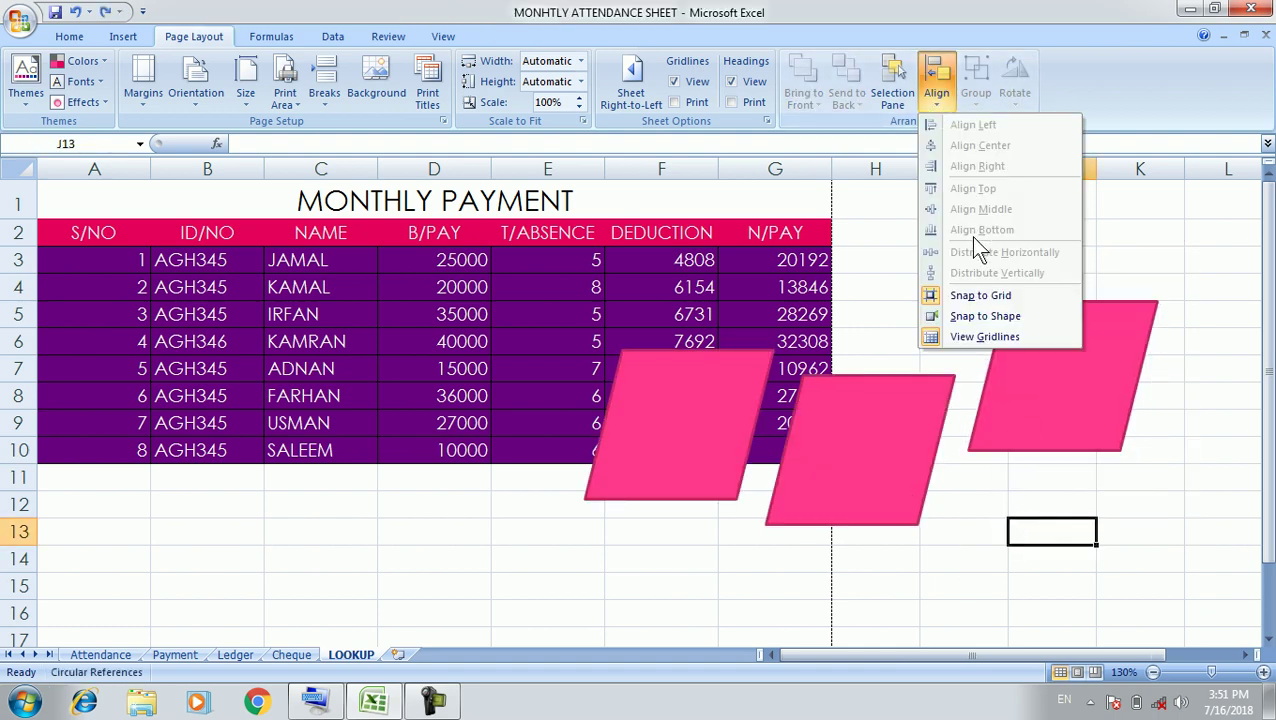
{"action": "left_click", "coordinate": [974, 295]}
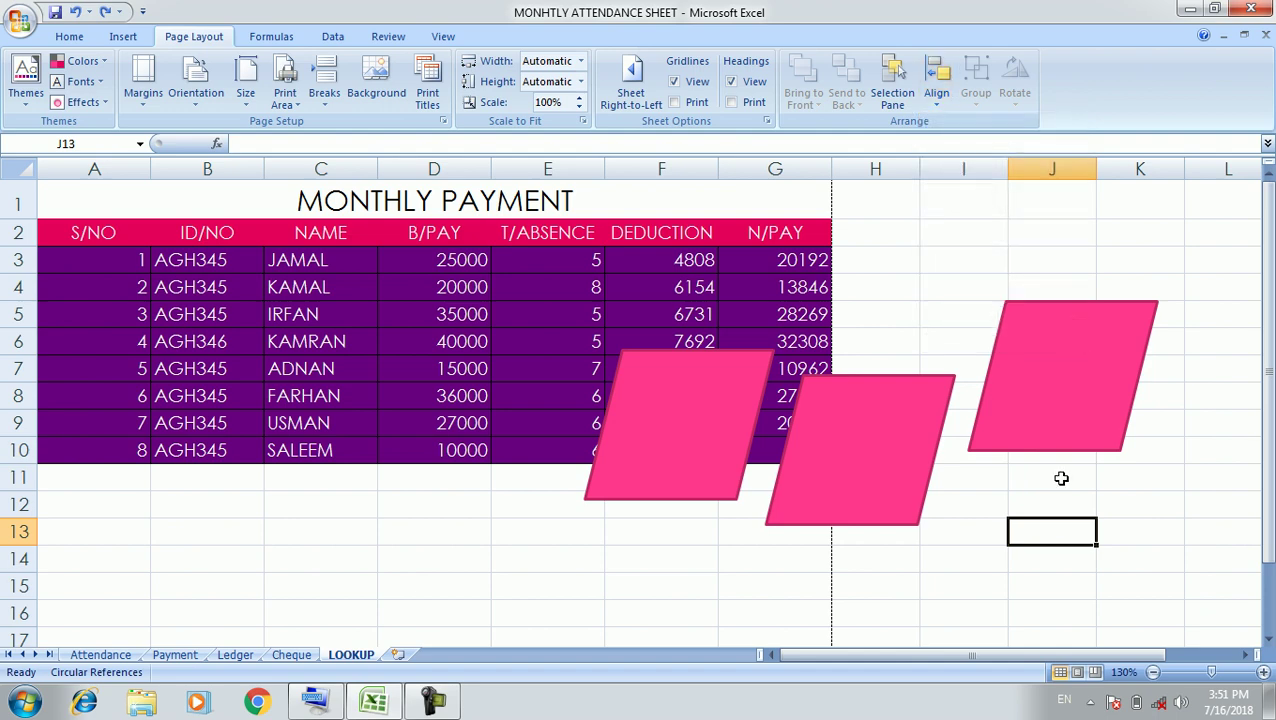
{"action": "mouse_move", "coordinate": [1052, 400]}
{"action": "left_mouse_down"}
{"action": "mouse_move", "coordinate": [1073, 464]}
{"action": "mouse_move", "coordinate": [1051, 427]}
{"action": "mouse_move", "coordinate": [1065, 270]}
{"action": "mouse_move", "coordinate": [1085, 532]}
{"action": "mouse_move", "coordinate": [1087, 338]}
{"action": "mouse_move", "coordinate": [1088, 470]}
{"action": "left_mouse_up"}
Step: Toggle grid snapping again and move the right parallelogram up near row 3, touching the middle one's corner
{"action": "left_click", "coordinate": [1058, 349]}
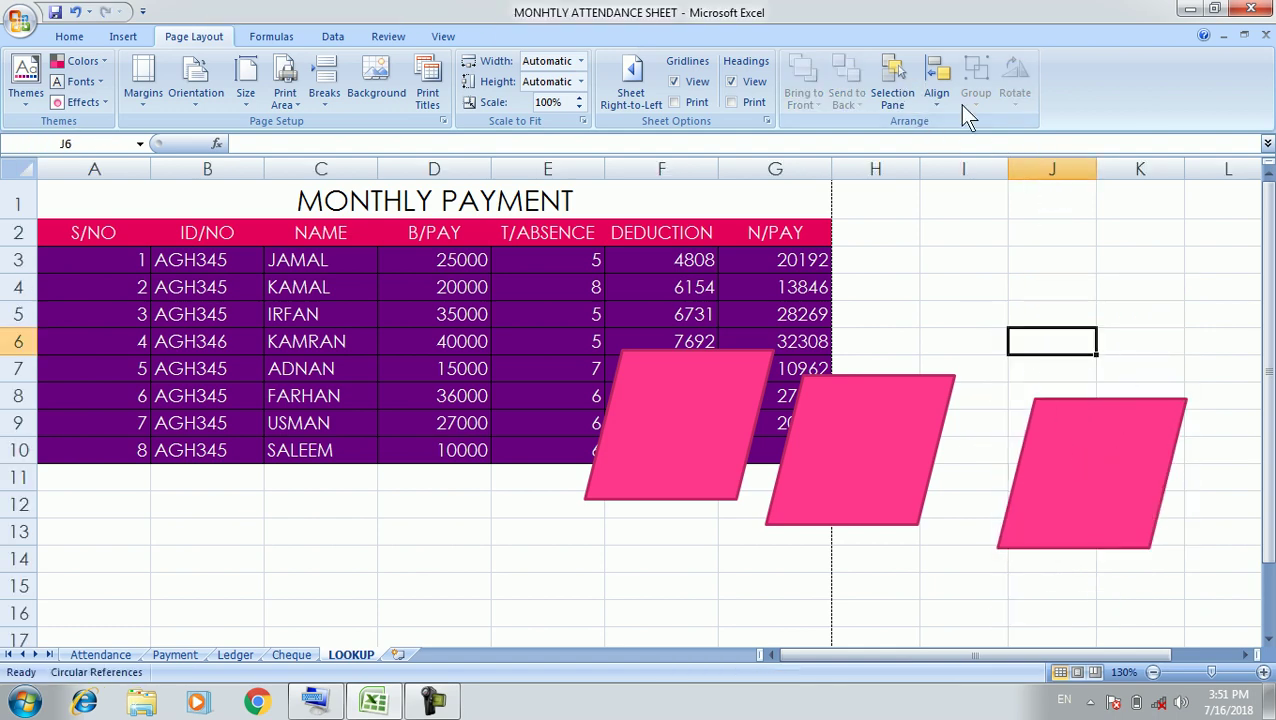
{"action": "left_click", "coordinate": [937, 93]}
{"action": "left_click", "coordinate": [974, 293]}
{"action": "mouse_move", "coordinate": [1079, 482]}
{"action": "left_mouse_down"}
{"action": "mouse_move", "coordinate": [1071, 416]}
{"action": "mouse_move", "coordinate": [1091, 297]}
{"action": "mouse_move", "coordinate": [1087, 314]}
{"action": "left_mouse_up"}
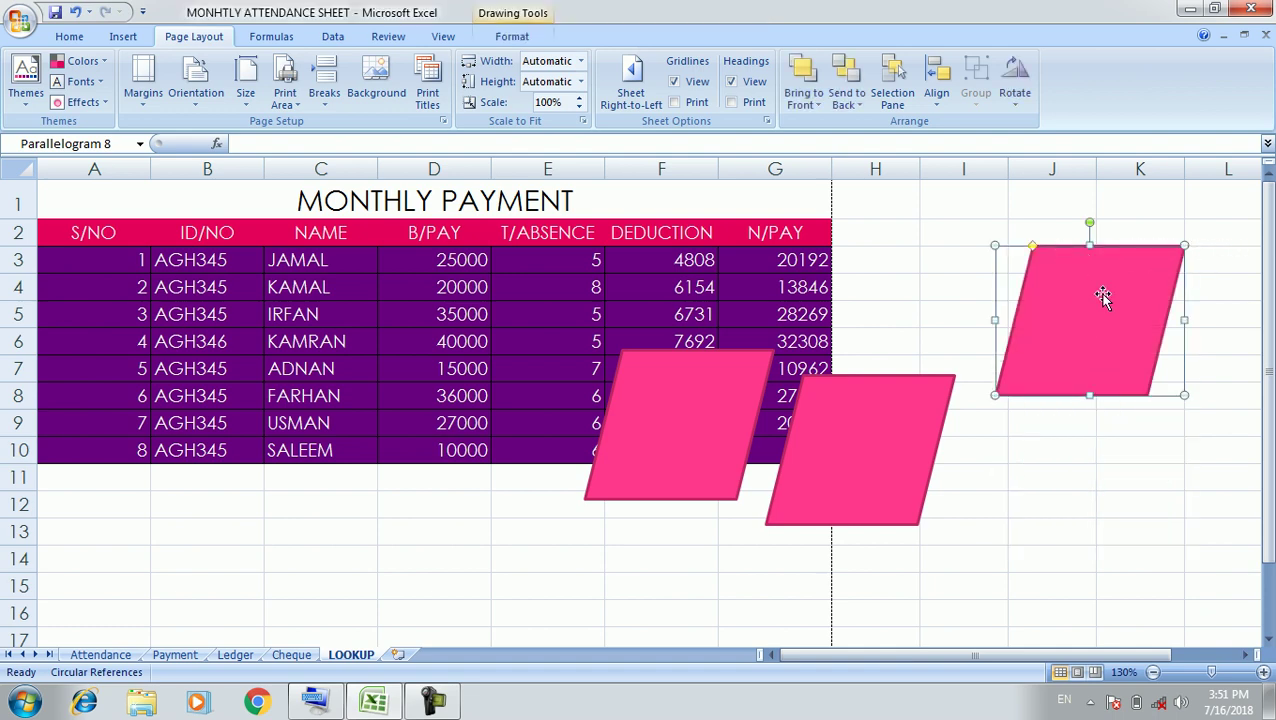
{"action": "left_click_drag", "start_coordinate": [1098, 307], "coordinate": [1098, 318]}
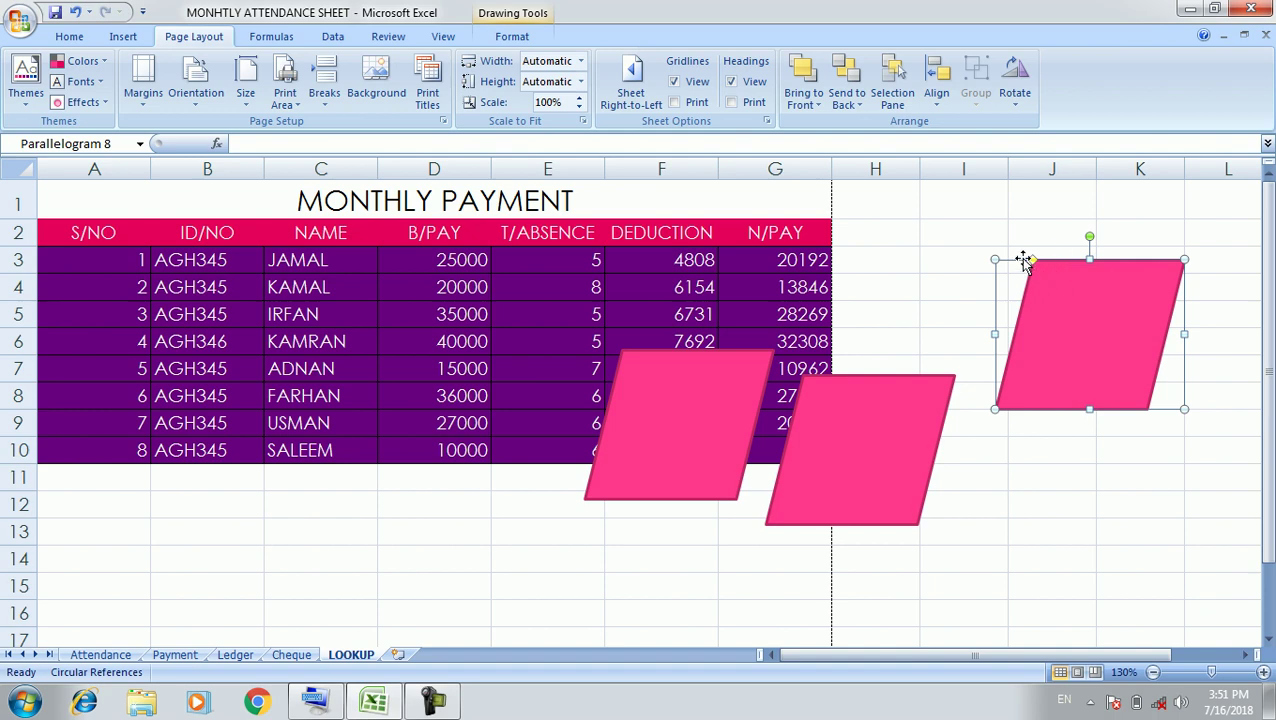
{"action": "mouse_move", "coordinate": [1112, 320]}
{"action": "left_mouse_down"}
{"action": "mouse_move", "coordinate": [1124, 322]}
{"action": "mouse_move", "coordinate": [1120, 344]}
{"action": "left_mouse_up"}
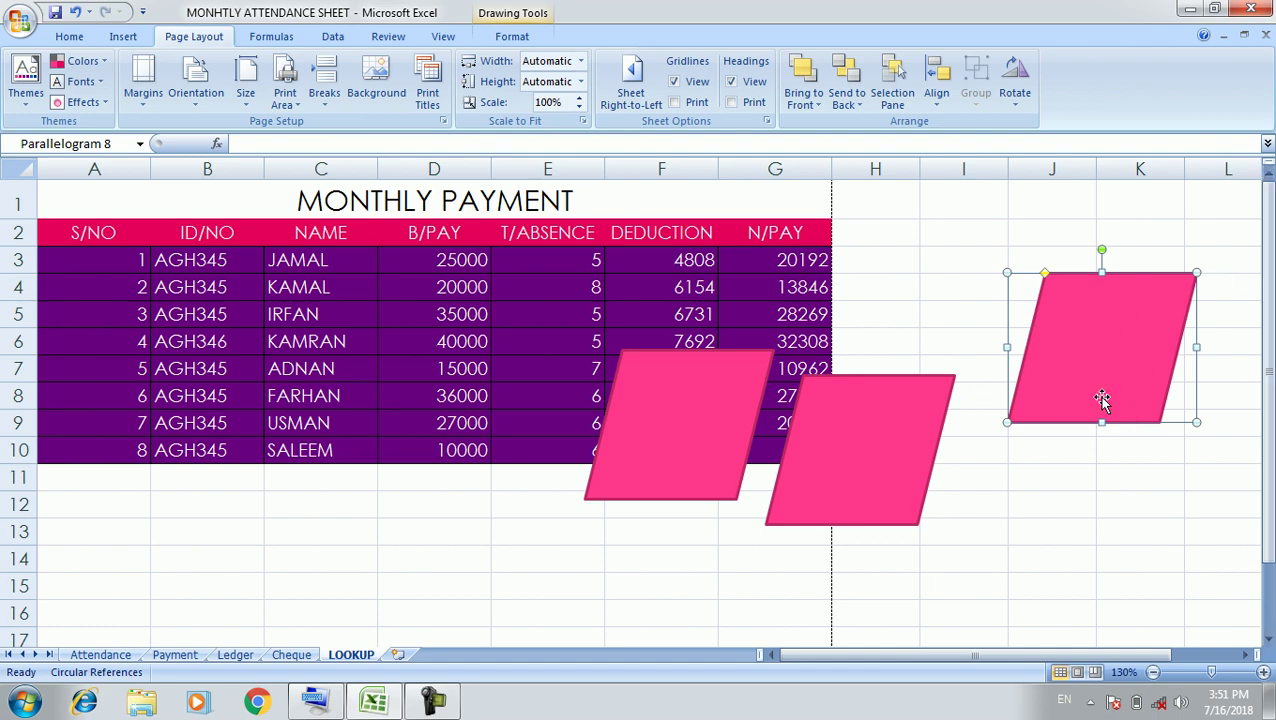
{"action": "left_click_drag", "start_coordinate": [1084, 359], "coordinate": [1002, 346]}
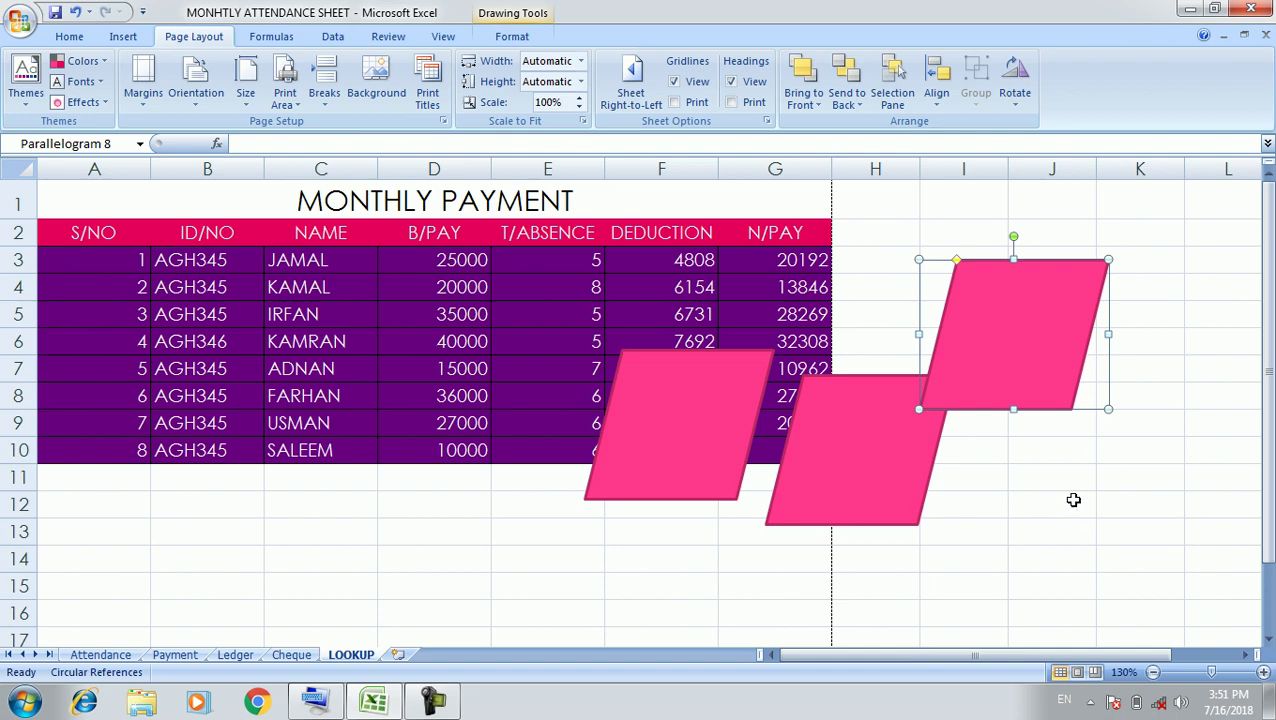
Step: Try Snap to Shape and Snap to Grid, moving the right parallelogram to rows 11–15 and back
{"action": "left_click", "coordinate": [936, 80]}
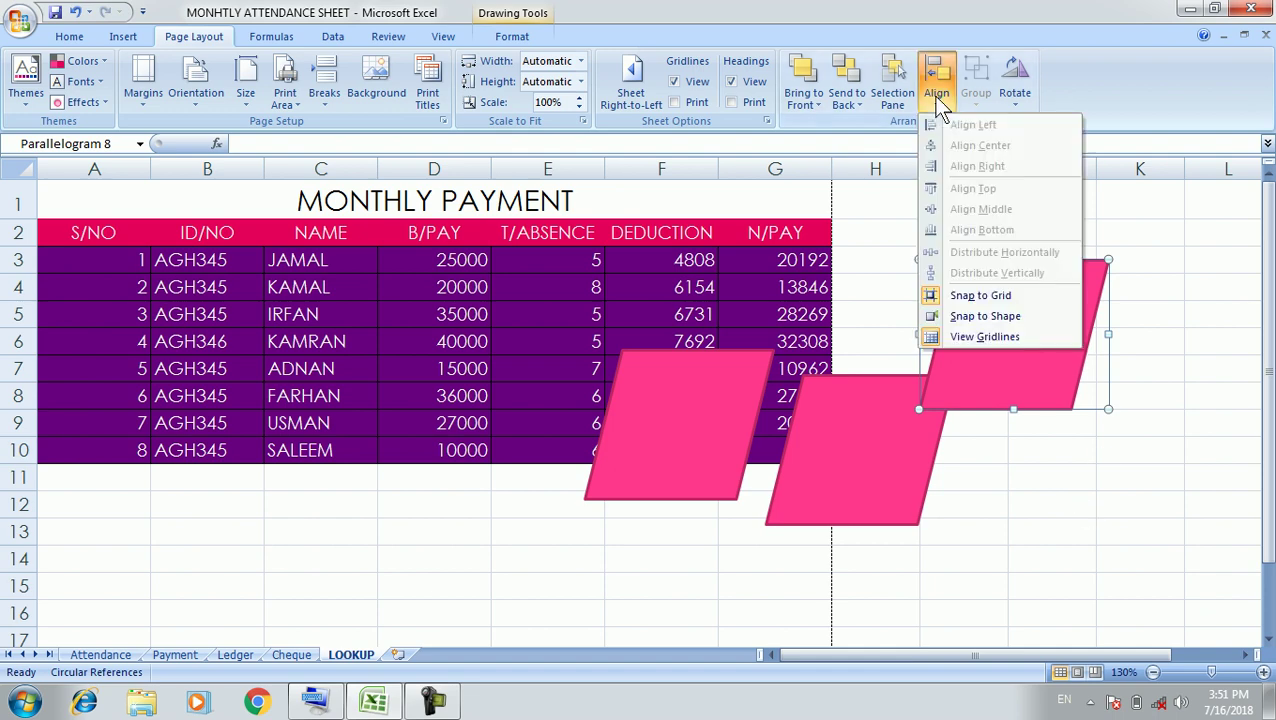
{"action": "left_click", "coordinate": [983, 316]}
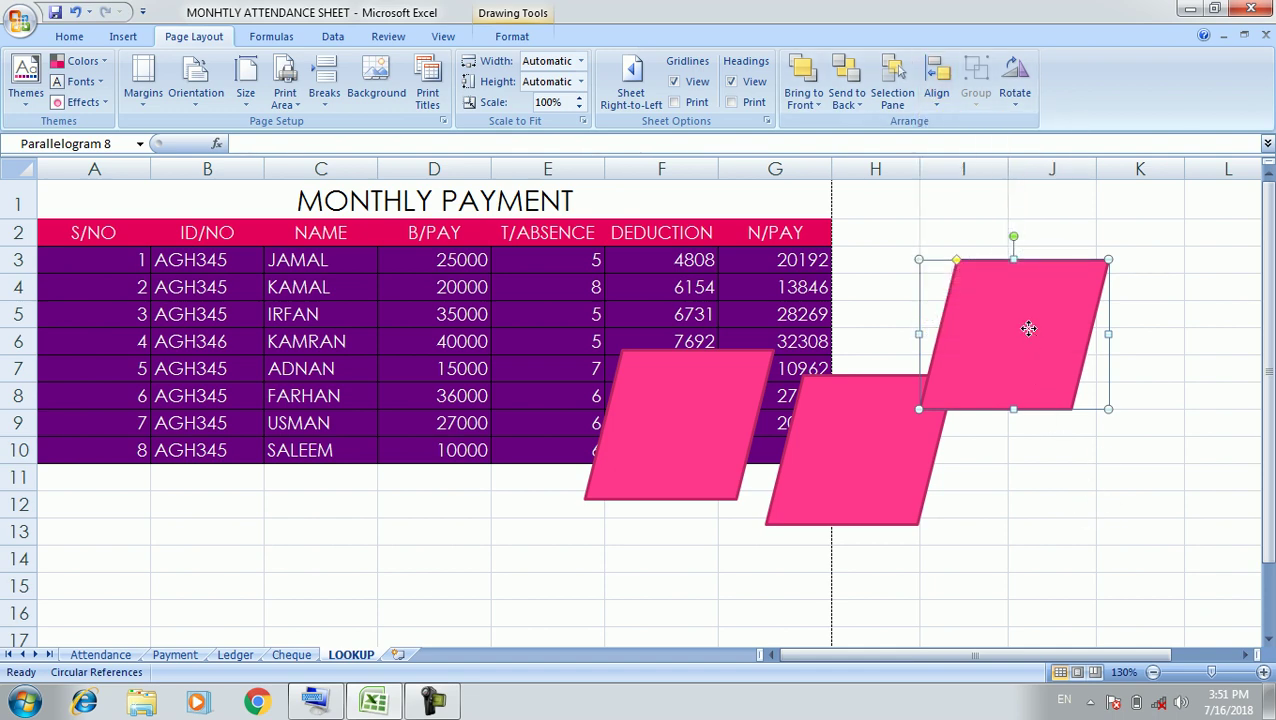
{"action": "left_click_drag", "start_coordinate": [1026, 323], "coordinate": [1090, 543]}
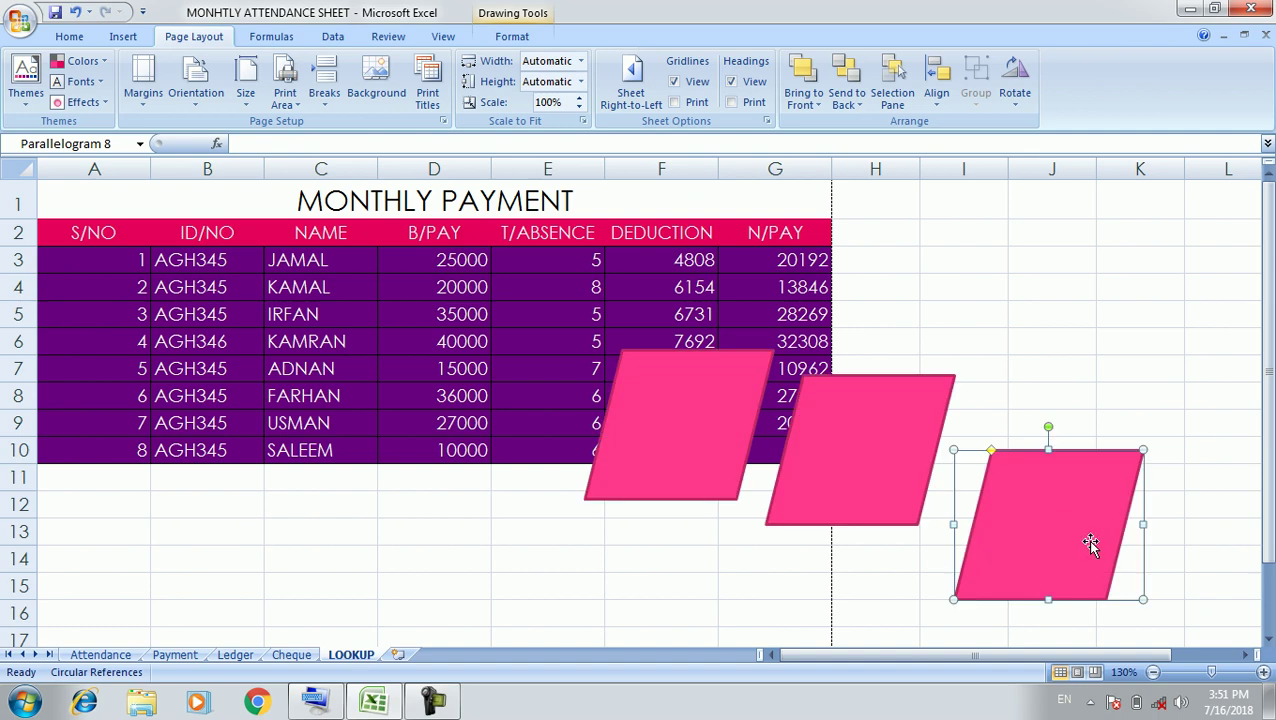
{"action": "left_click", "coordinate": [940, 95]}
{"action": "left_click", "coordinate": [949, 296]}
{"action": "mouse_move", "coordinate": [1051, 558]}
{"action": "left_mouse_down"}
{"action": "mouse_move", "coordinate": [1049, 469]}
{"action": "mouse_move", "coordinate": [1122, 353]}
{"action": "mouse_move", "coordinate": [1130, 446]}
{"action": "mouse_move", "coordinate": [1025, 465]}
{"action": "mouse_move", "coordinate": [1033, 449]}
{"action": "left_mouse_up"}
Step: With shape snapping on, place the right parallelogram at H5–J10 over the middle one's upper-right edge
{"action": "left_click", "coordinate": [932, 100]}
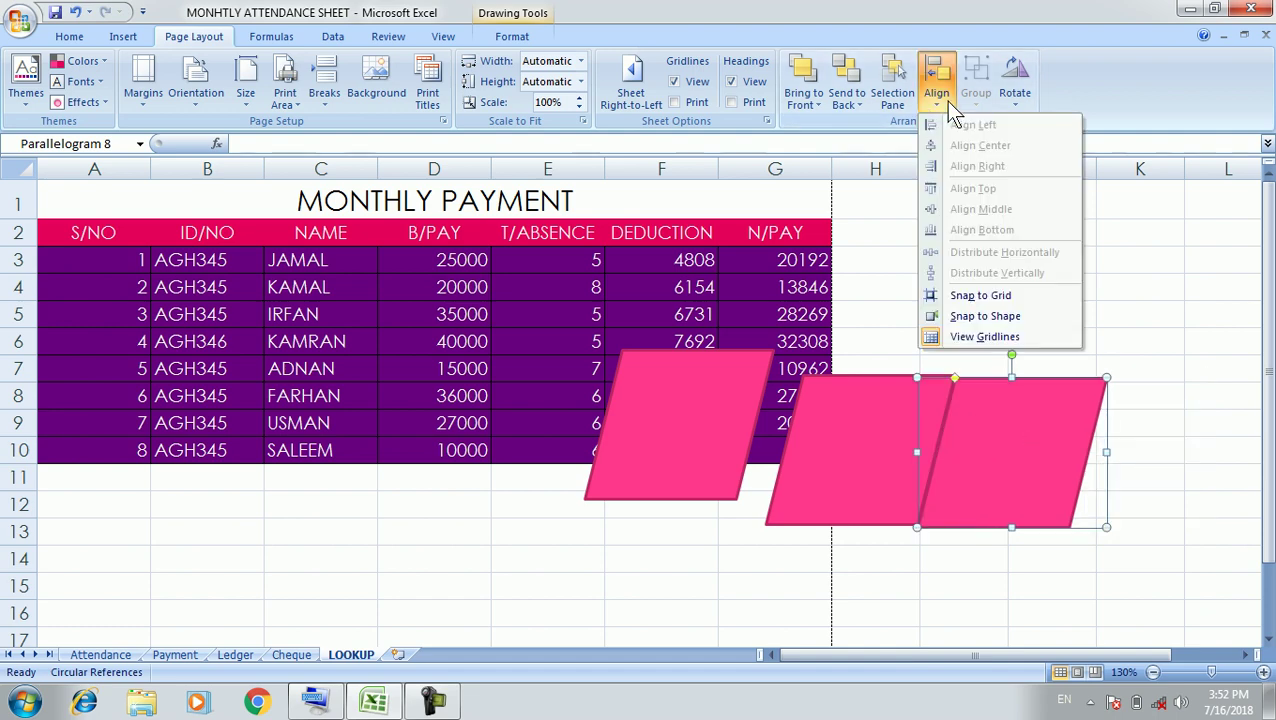
{"action": "left_click", "coordinate": [1018, 316]}
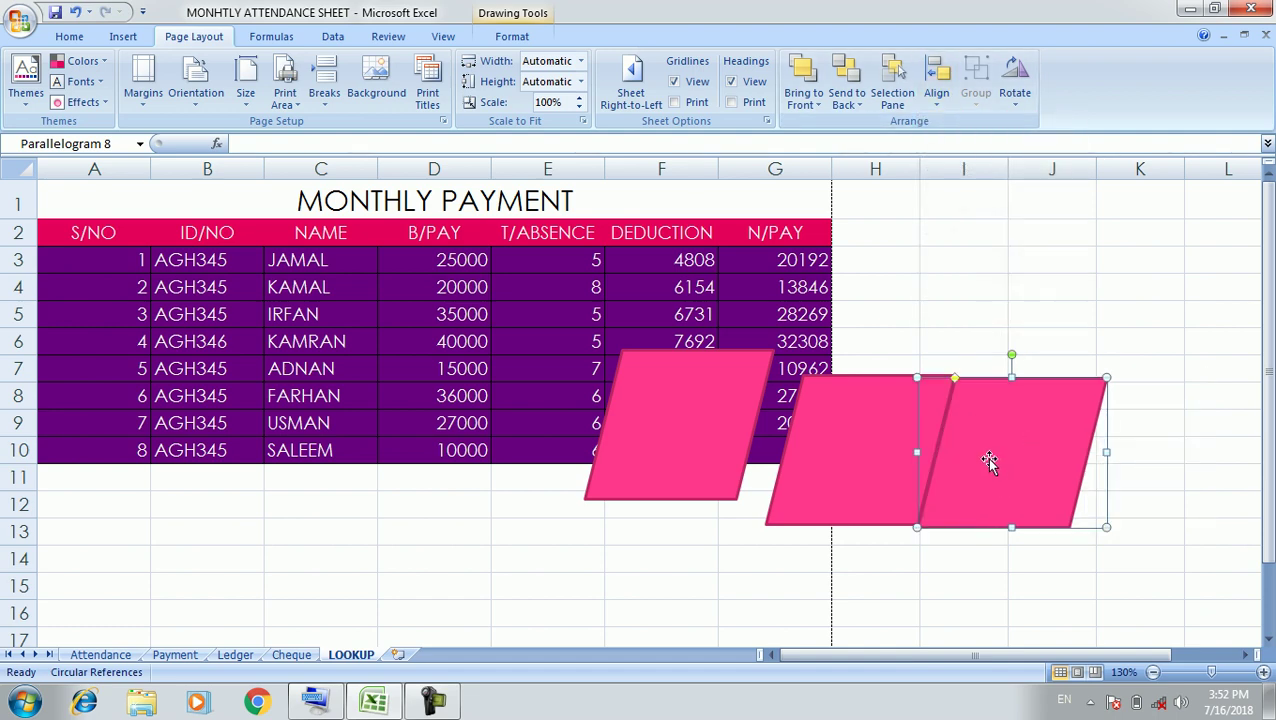
{"action": "mouse_move", "coordinate": [991, 461]}
{"action": "left_mouse_down"}
{"action": "mouse_move", "coordinate": [1114, 466]}
{"action": "mouse_move", "coordinate": [1018, 444]}
{"action": "mouse_move", "coordinate": [955, 229]}
{"action": "mouse_move", "coordinate": [920, 287]}
{"action": "left_mouse_up"}
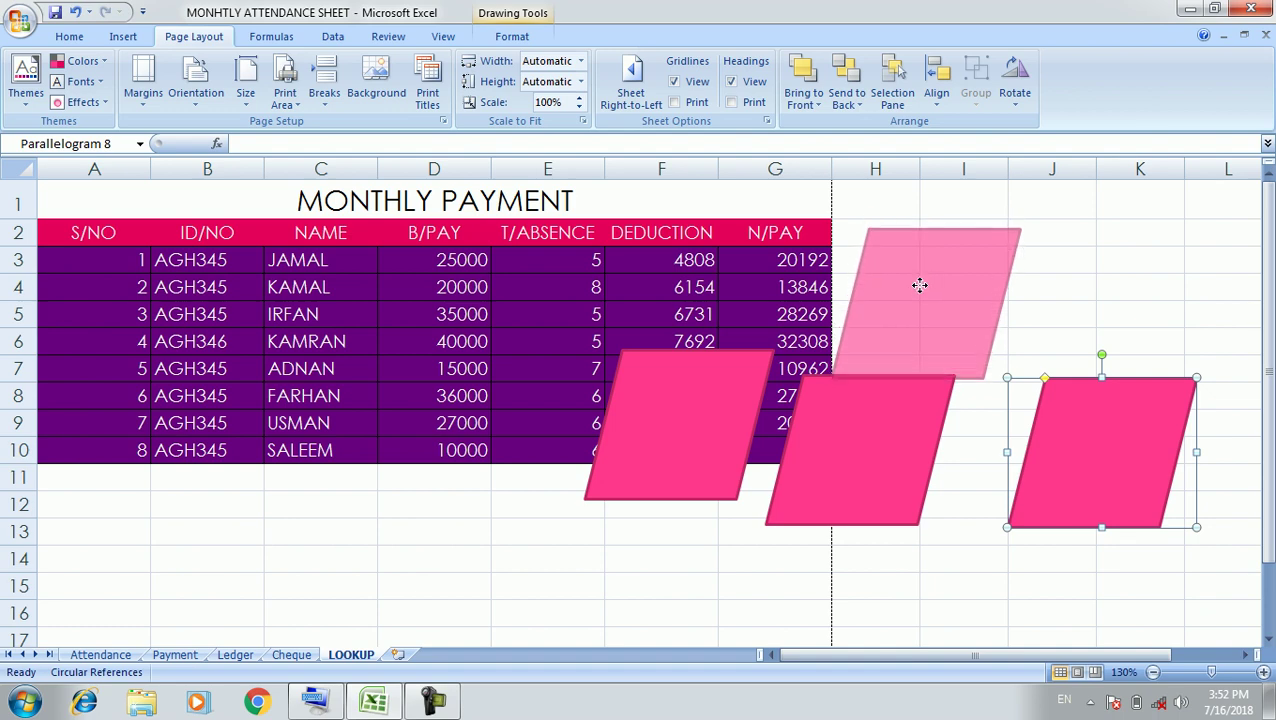
{"action": "left_click_drag", "start_coordinate": [920, 287], "coordinate": [922, 285]}
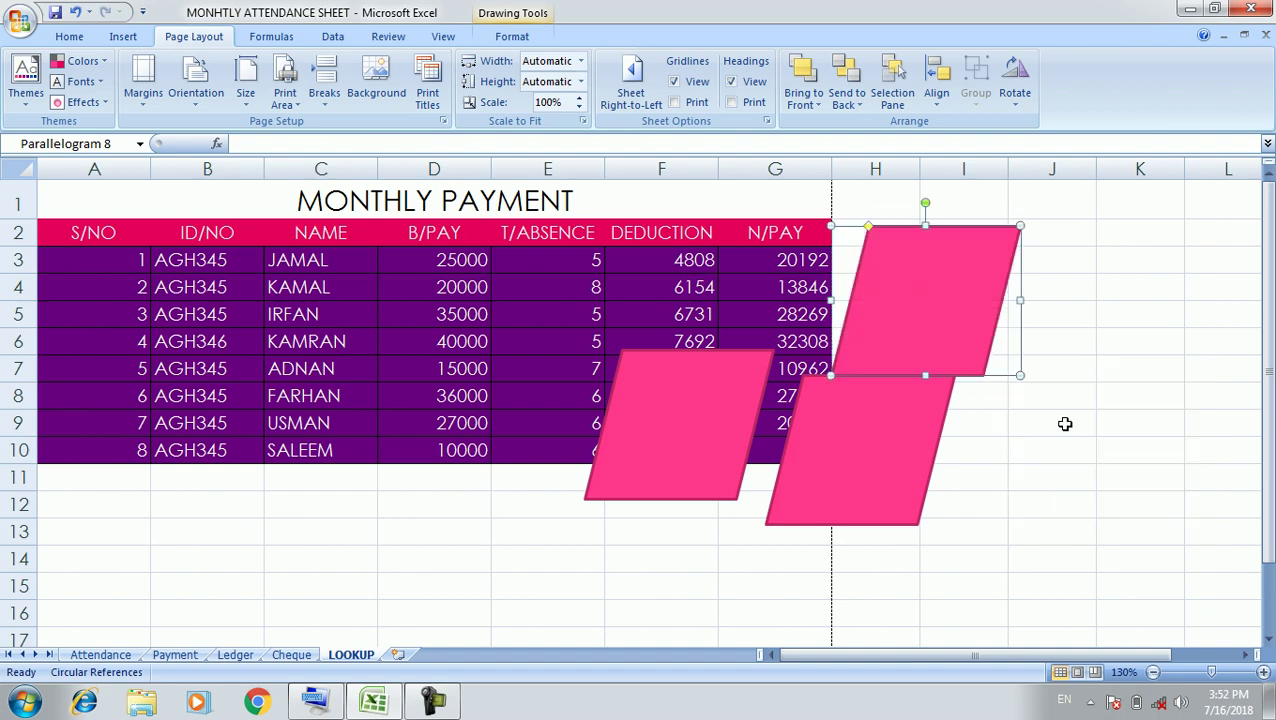
{"action": "left_click_drag", "start_coordinate": [968, 344], "coordinate": [1044, 432]}
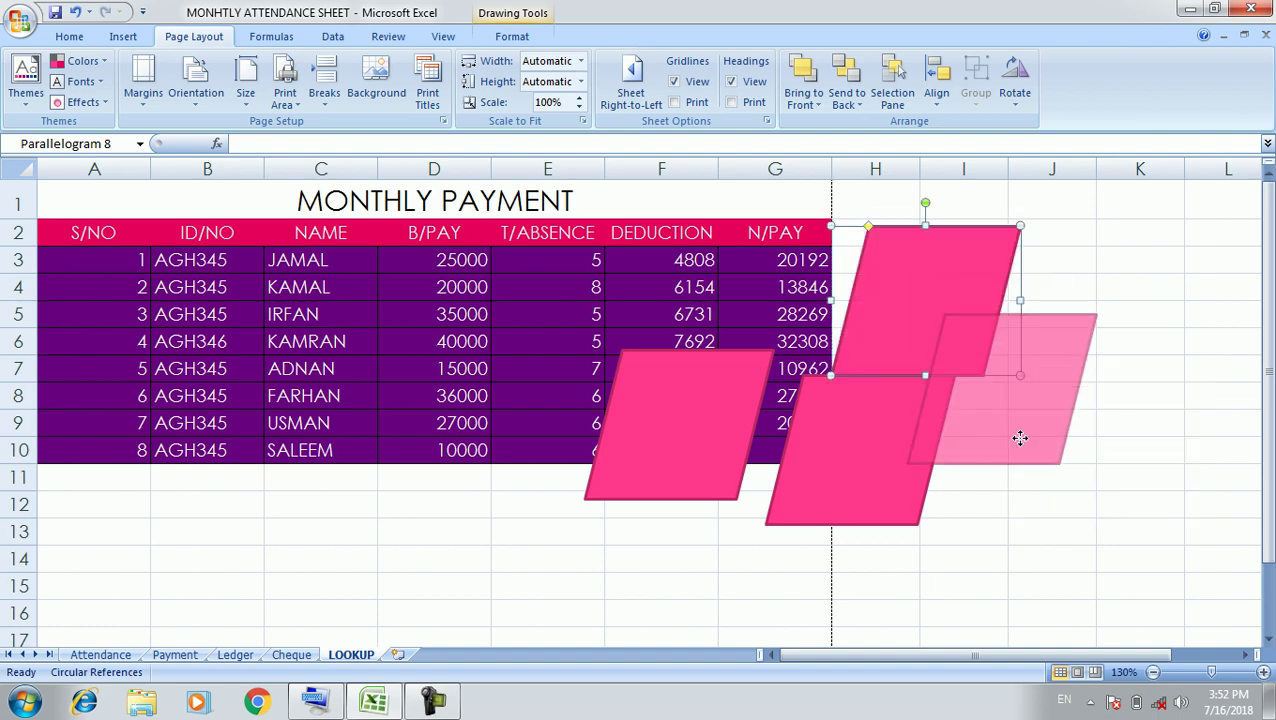
{"action": "left_click", "coordinate": [937, 98]}
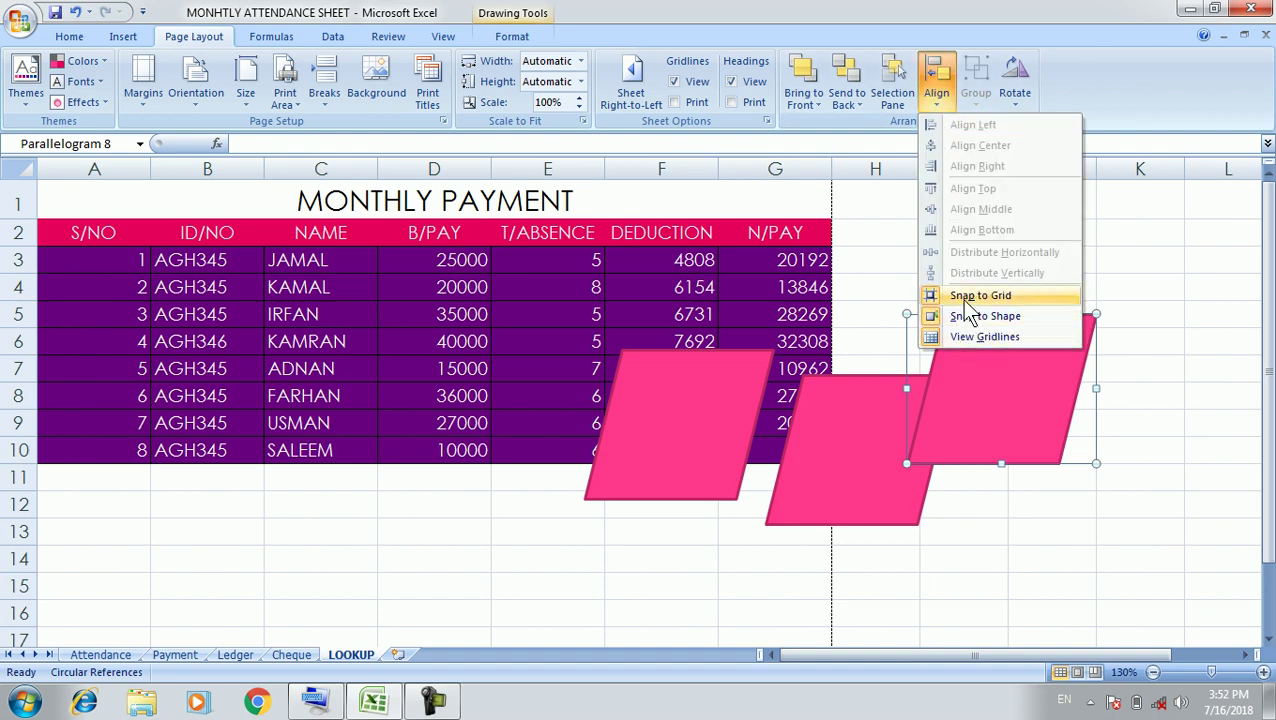
{"action": "left_click", "coordinate": [966, 298]}
{"action": "left_click", "coordinate": [937, 92]}
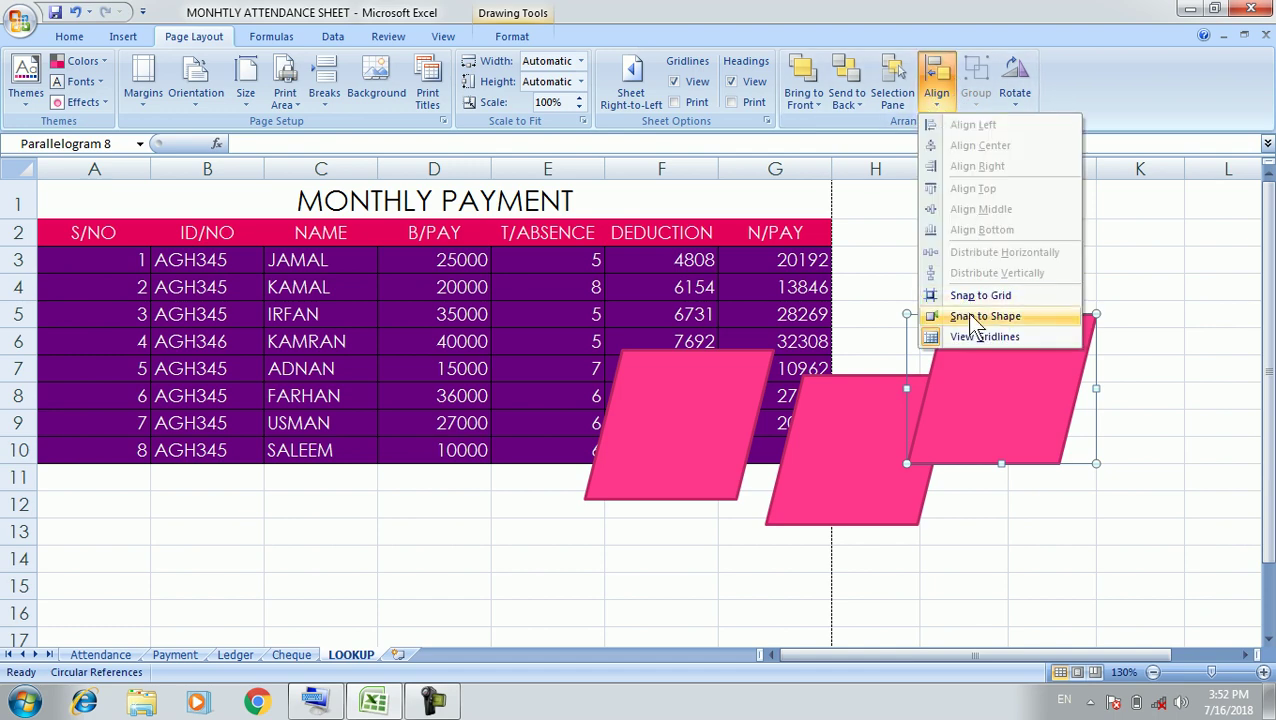
{"action": "left_click", "coordinate": [1182, 407]}
{"action": "left_click", "coordinate": [1148, 362]}
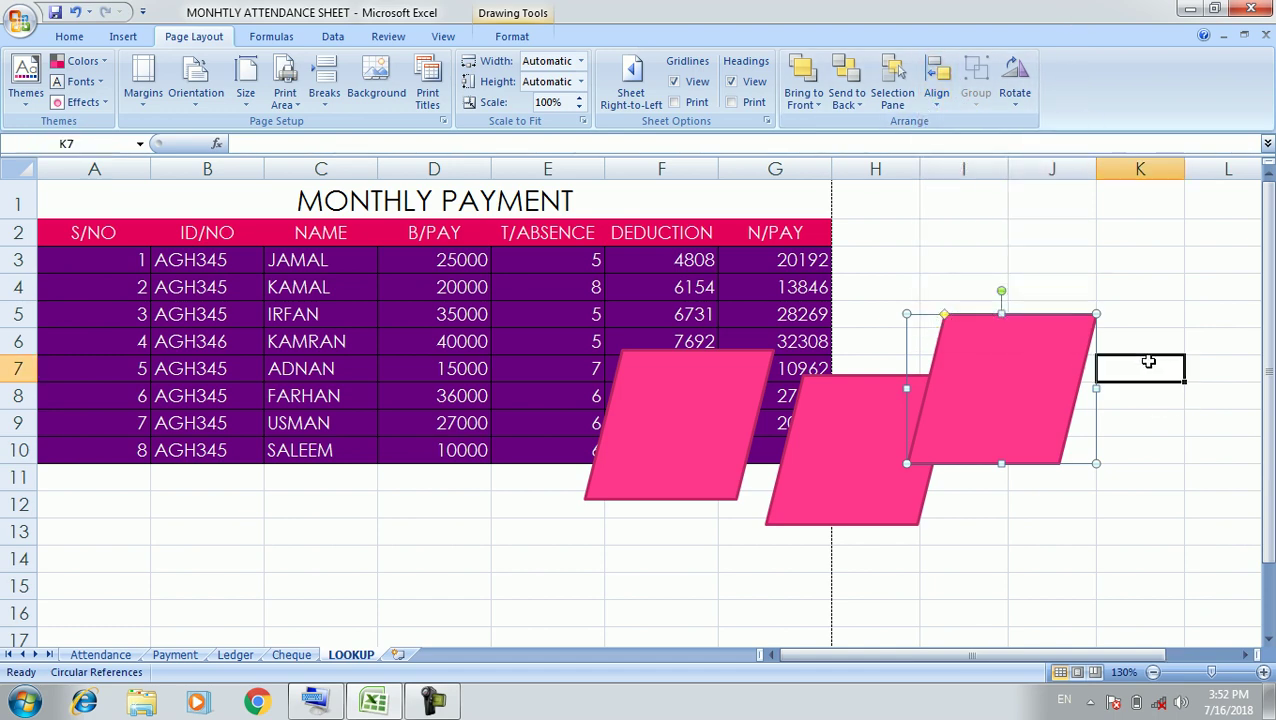
{"action": "scroll", "coordinate": [765, 447], "scroll_direction": "down", "scroll_amount": 5}
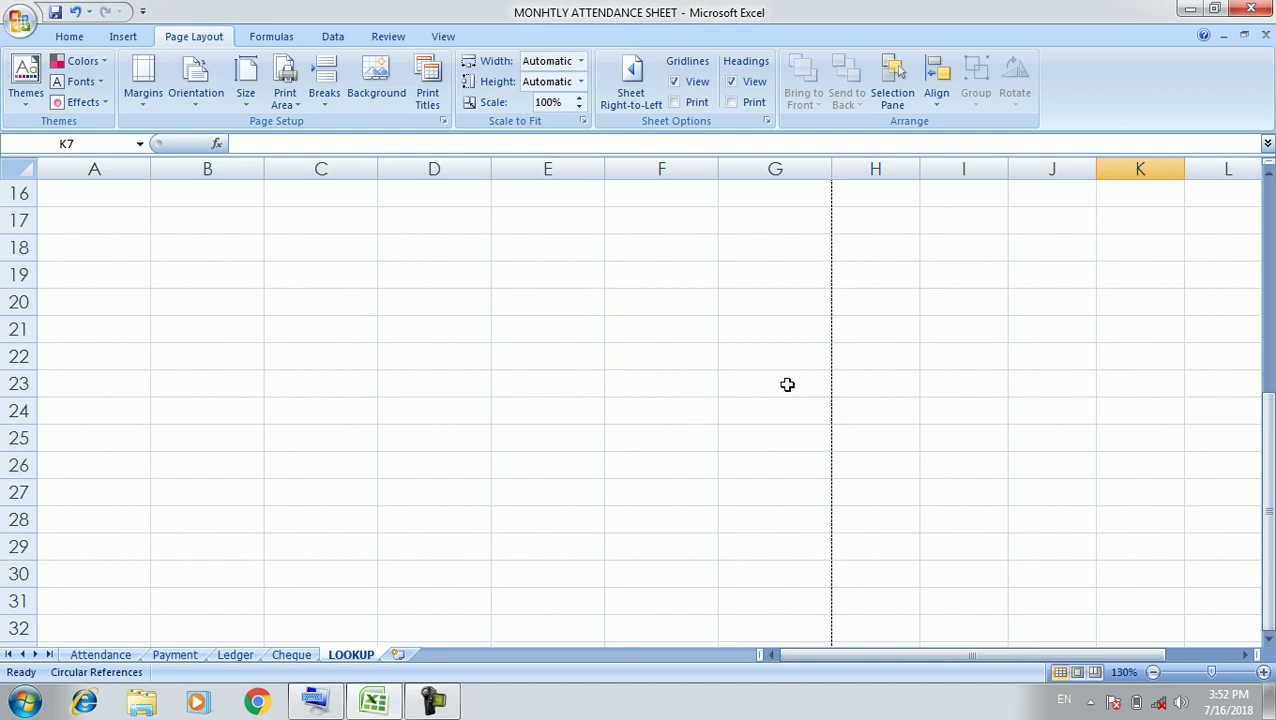
{"action": "left_click", "coordinate": [940, 95]}
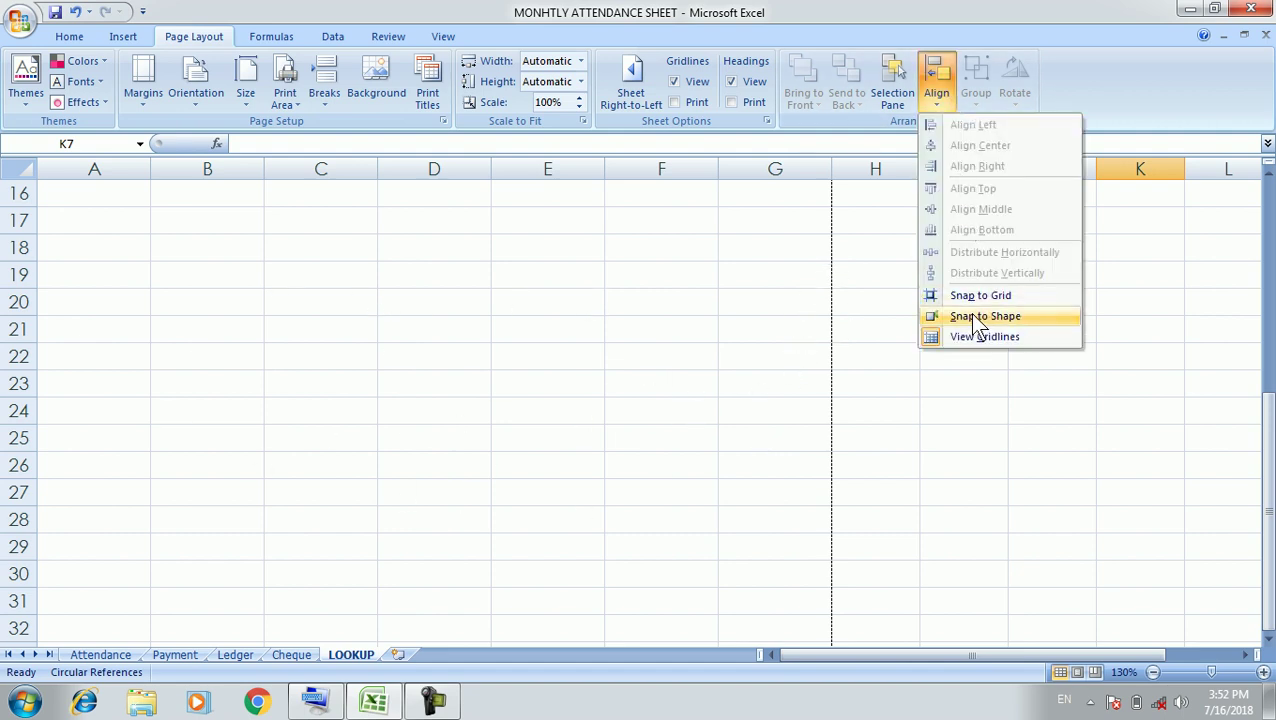
{"action": "left_click", "coordinate": [975, 340]}
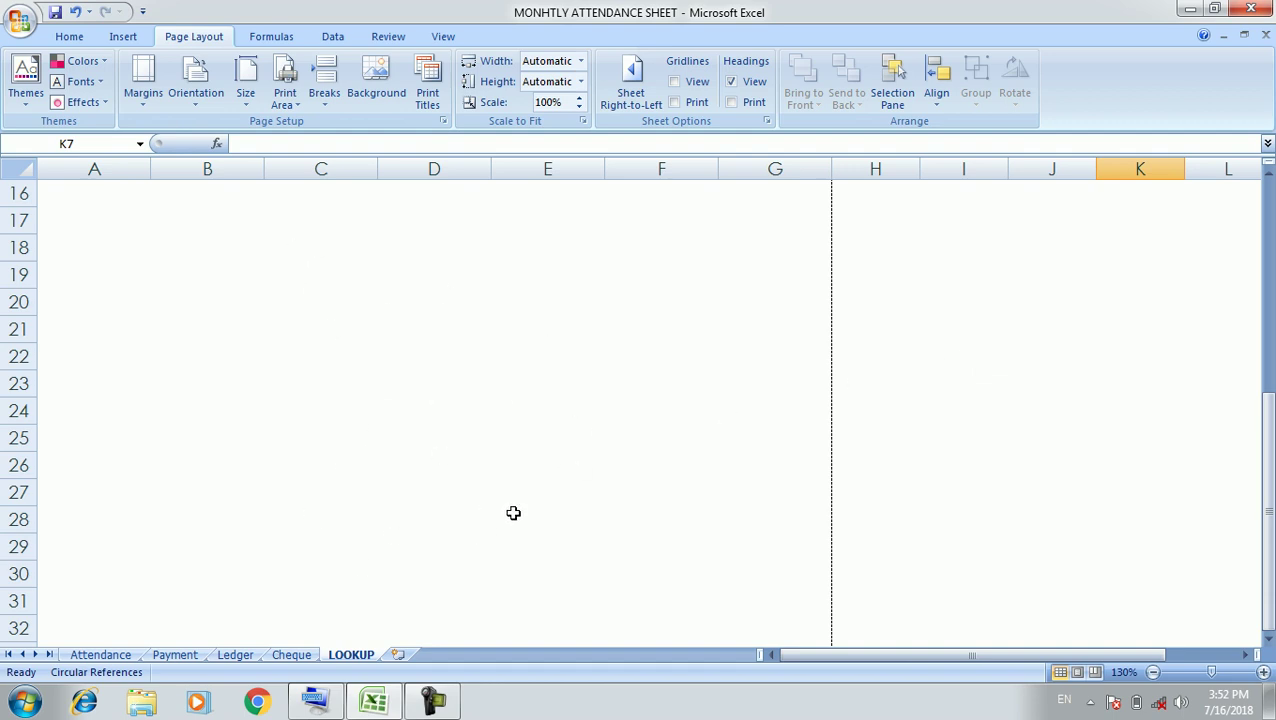
{"action": "left_click", "coordinate": [936, 95]}
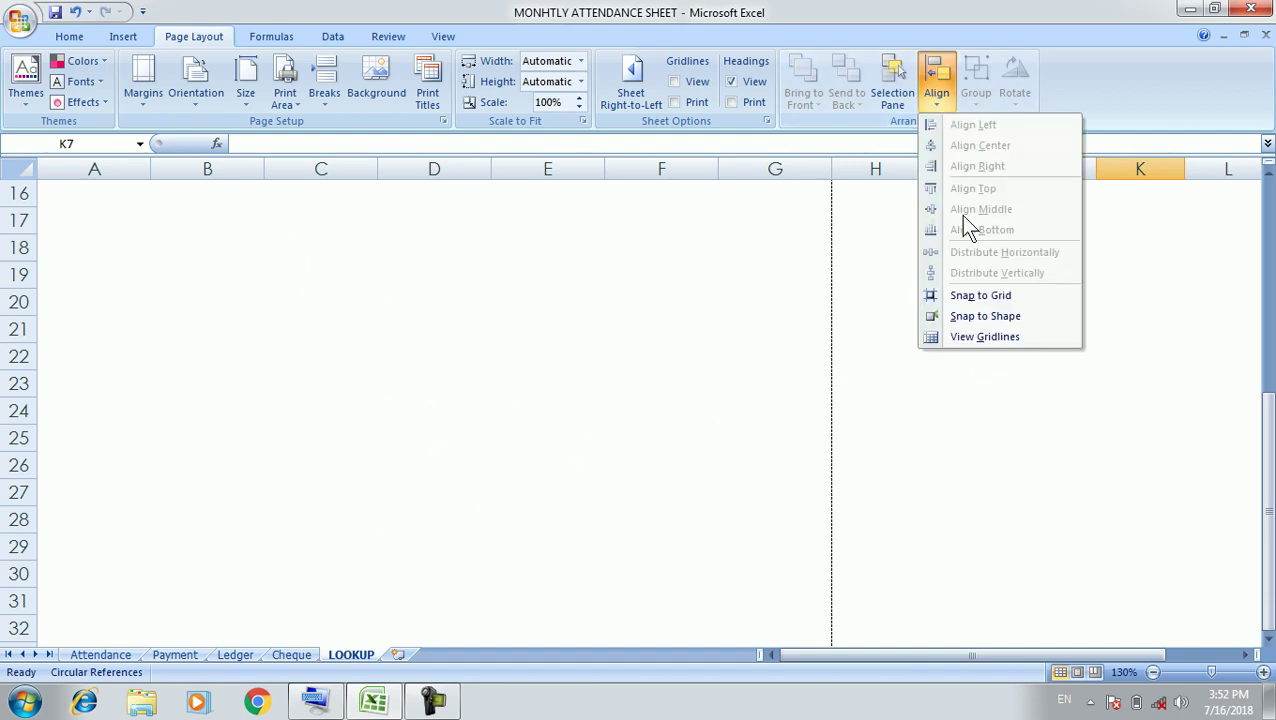
{"action": "left_click", "coordinate": [990, 346]}
{"action": "left_click", "coordinate": [560, 362]}
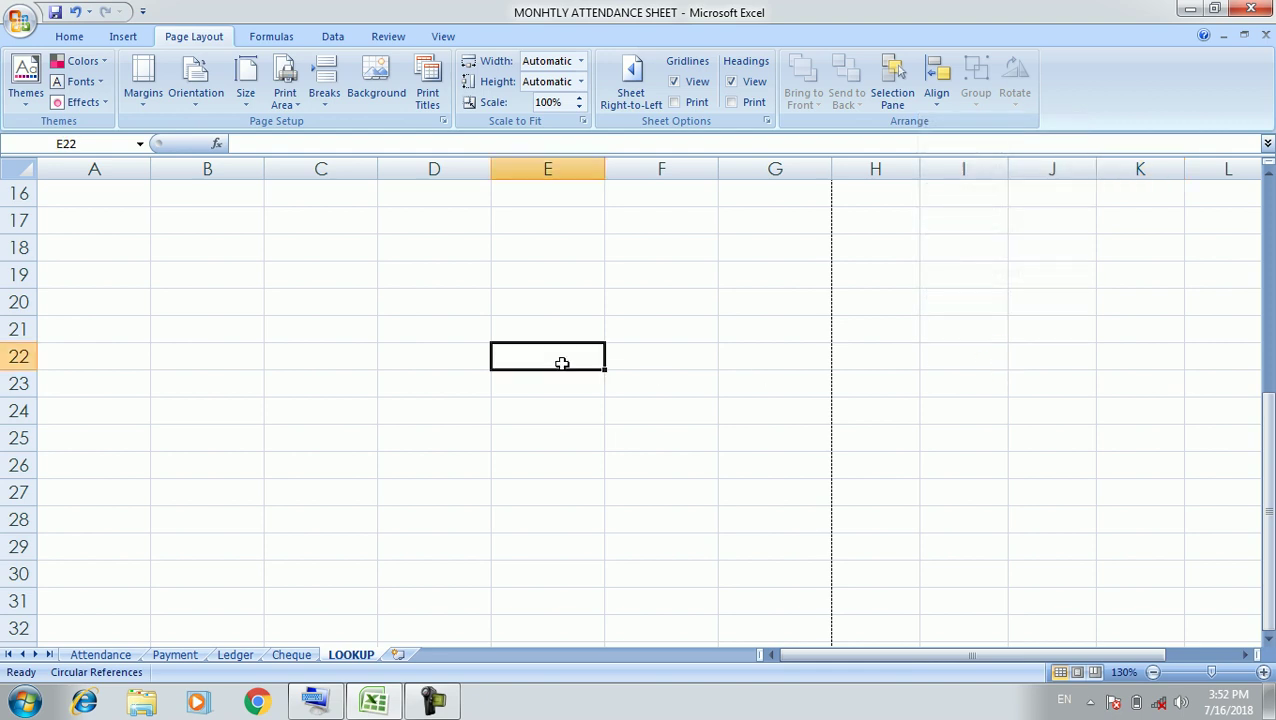
{"action": "scroll", "coordinate": [627, 468], "scroll_direction": "up", "scroll_amount": 5}
{"action": "left_click", "coordinate": [995, 415]}
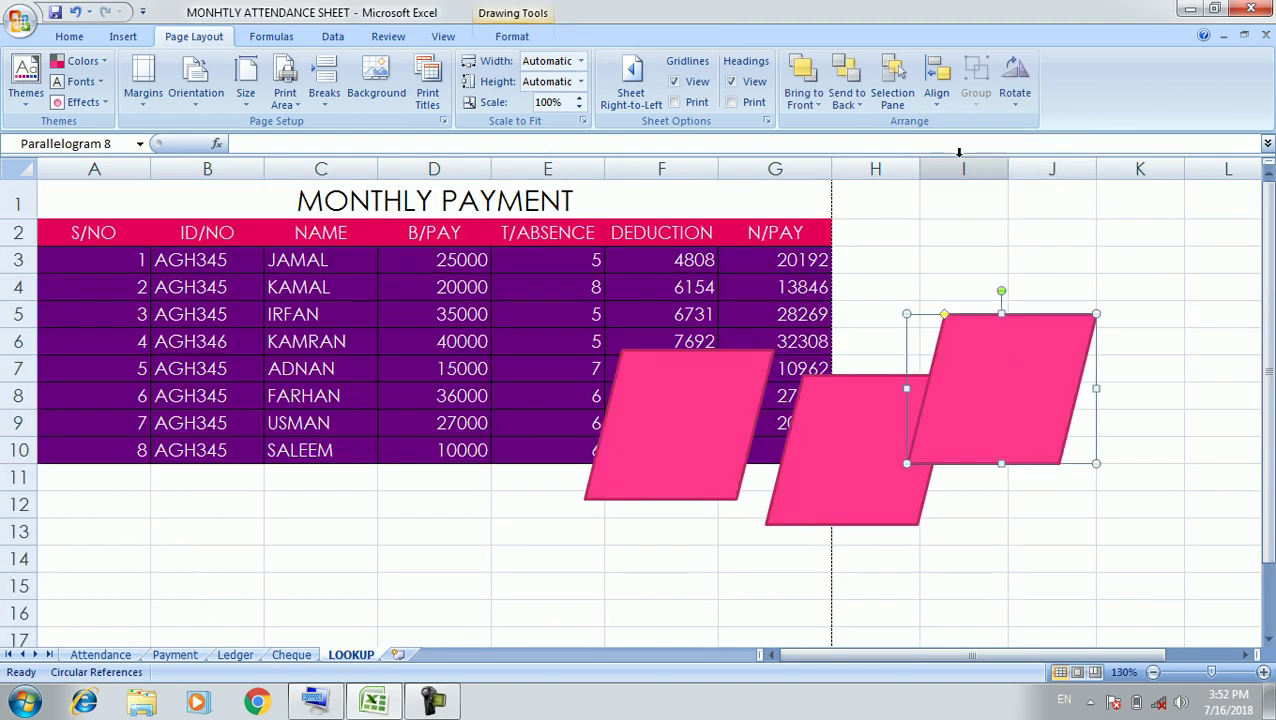
{"action": "left_click", "coordinate": [846, 462], "text": "shift"}
{"action": "left_click", "coordinate": [975, 92]}
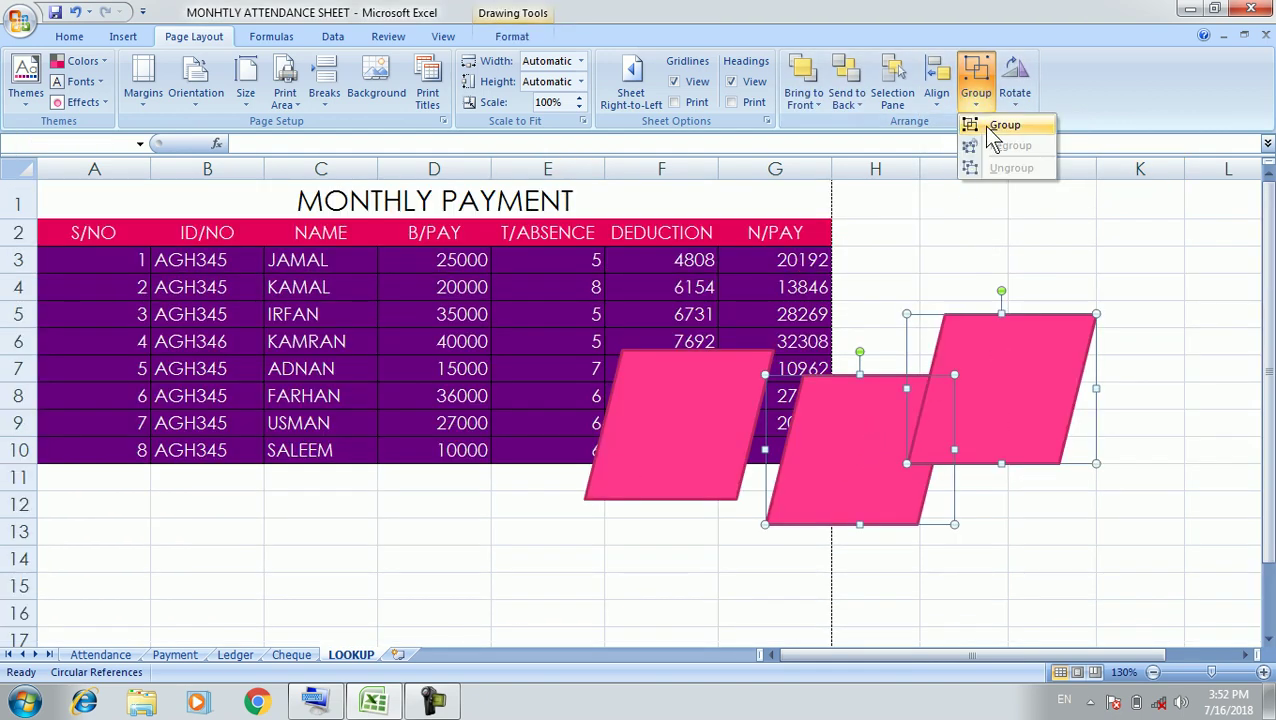
{"action": "left_click", "coordinate": [1015, 100]}
{"action": "left_click", "coordinate": [1015, 100]}
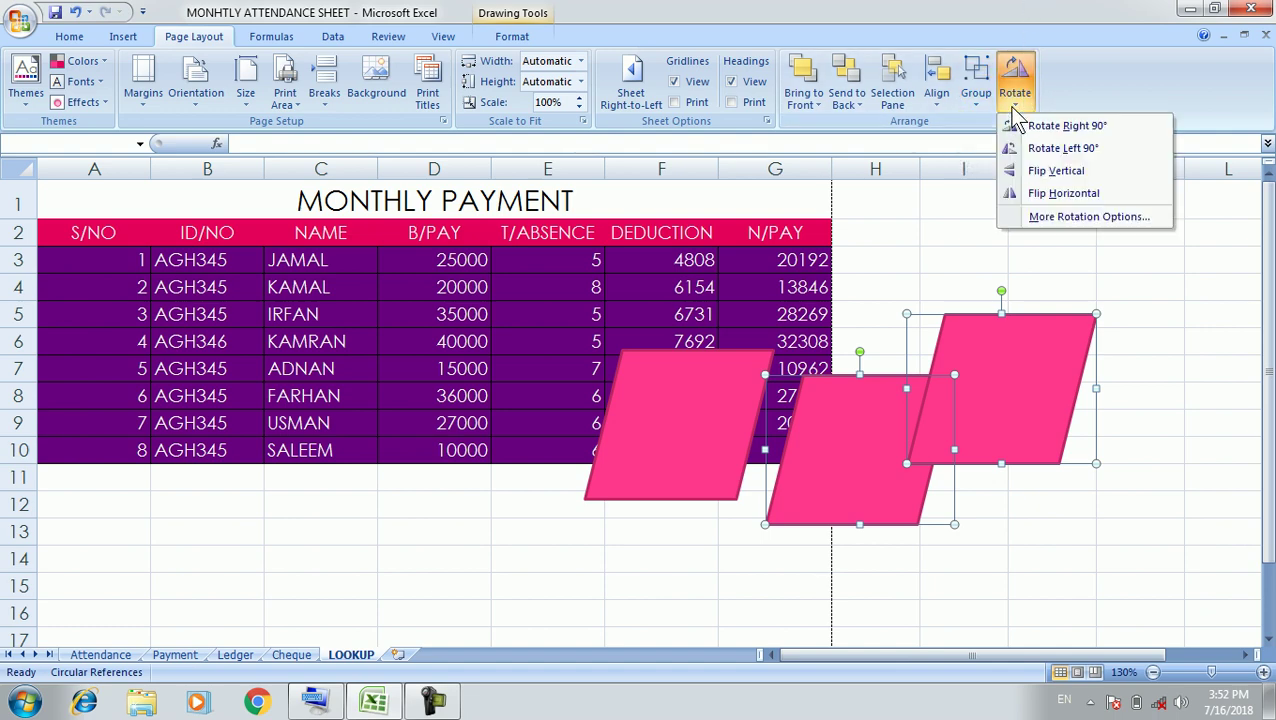
{"action": "left_click", "coordinate": [648, 431]}
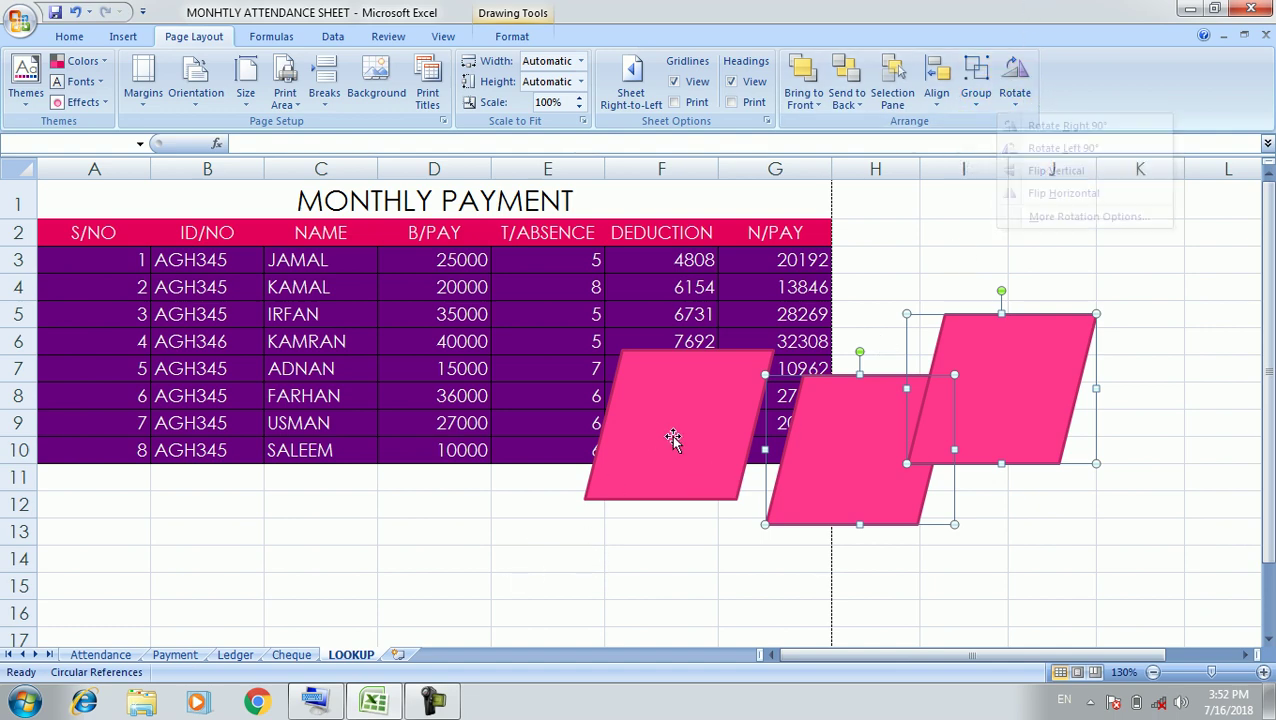
{"action": "left_click", "coordinate": [681, 439], "text": "shift"}
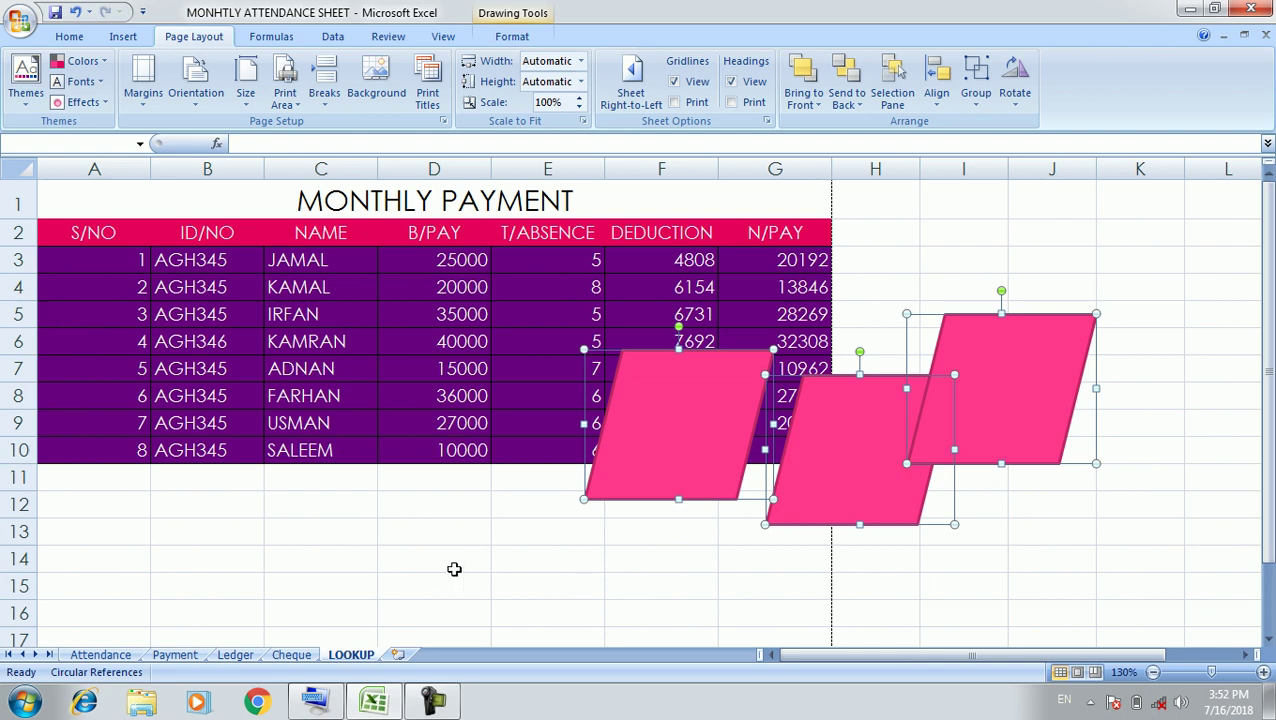
{"action": "left_click", "coordinate": [293, 555]}
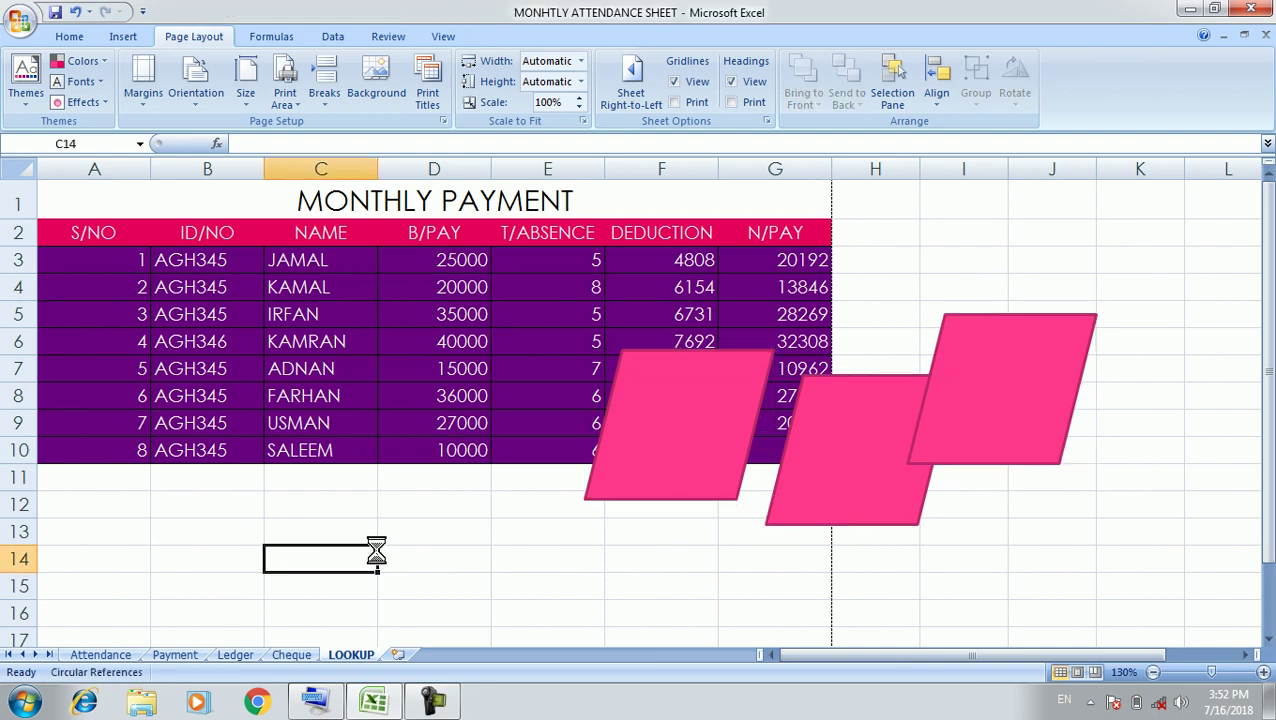
{"action": "left_click", "coordinate": [531, 540]}
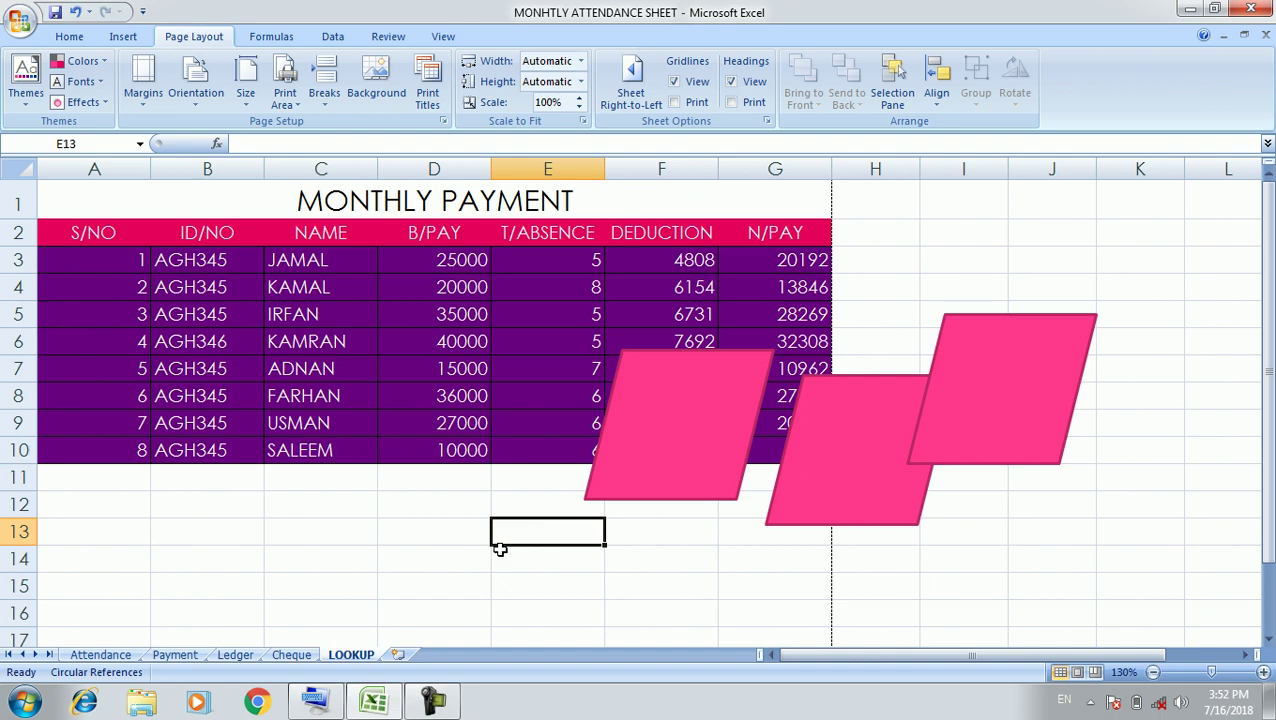
{"action": "left_click", "coordinate": [404, 551]}
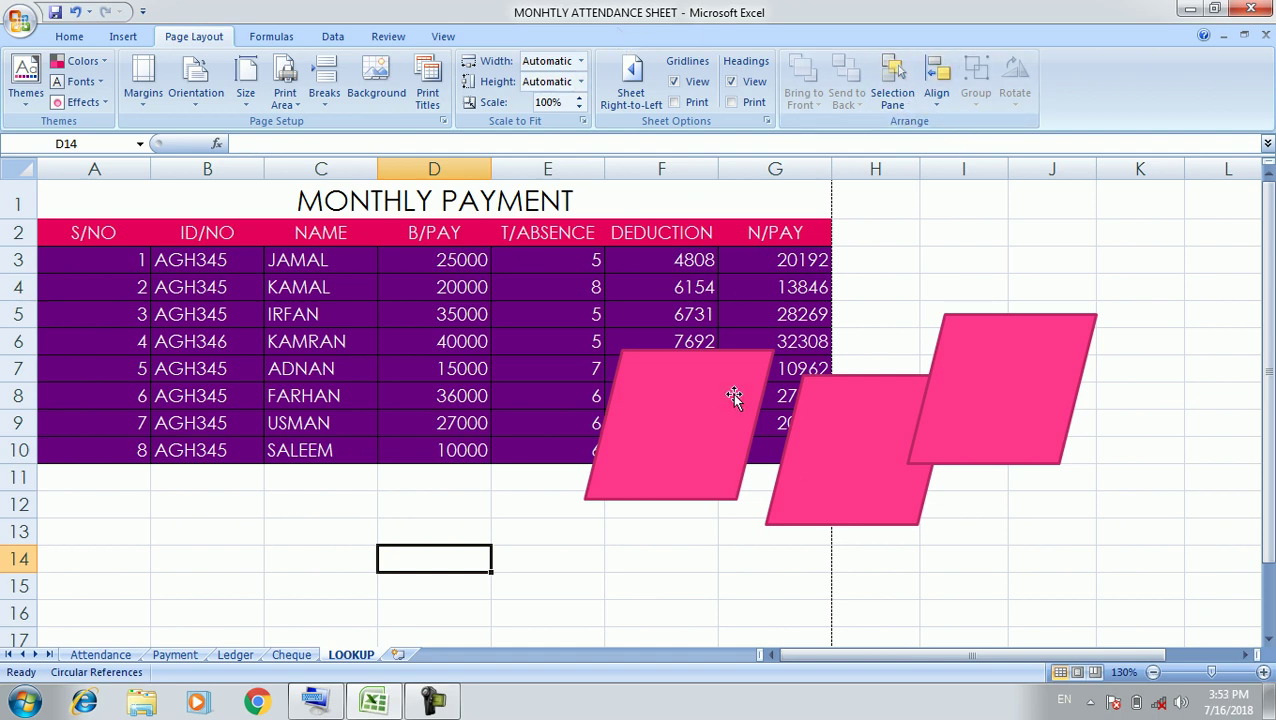
{"action": "left_click", "coordinate": [556, 557]}
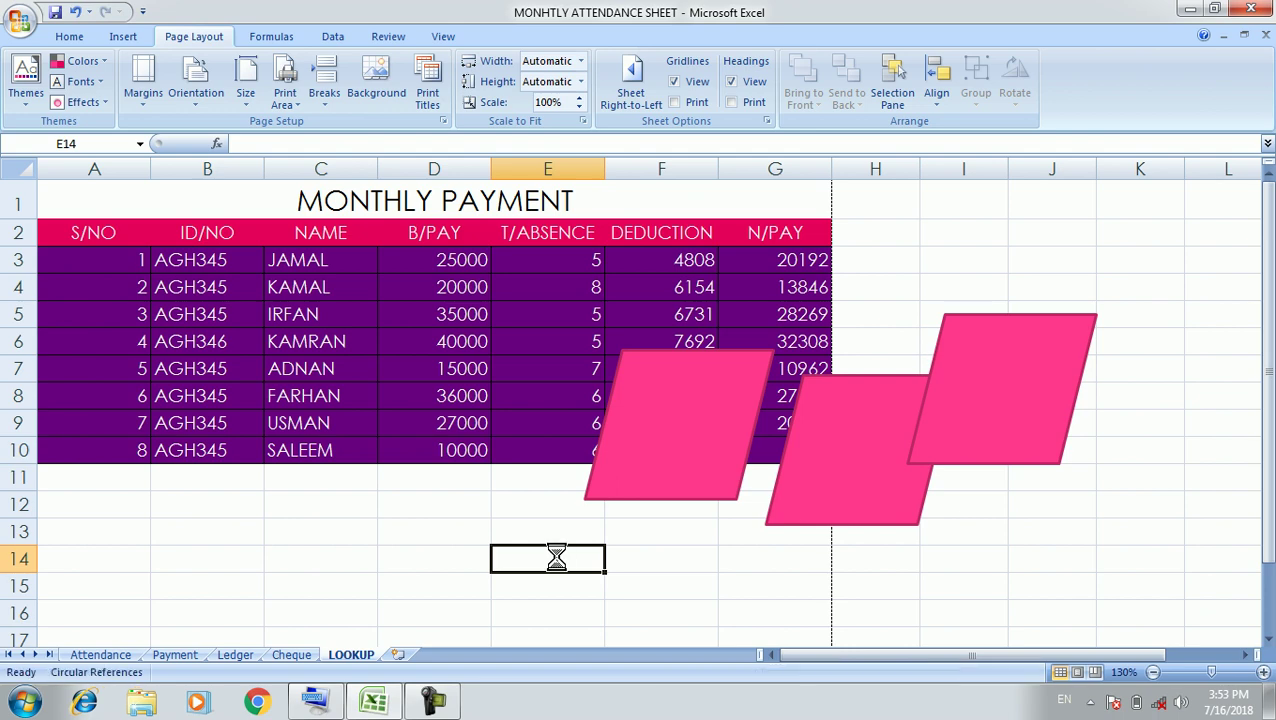
{"action": "left_click", "coordinate": [362, 556]}
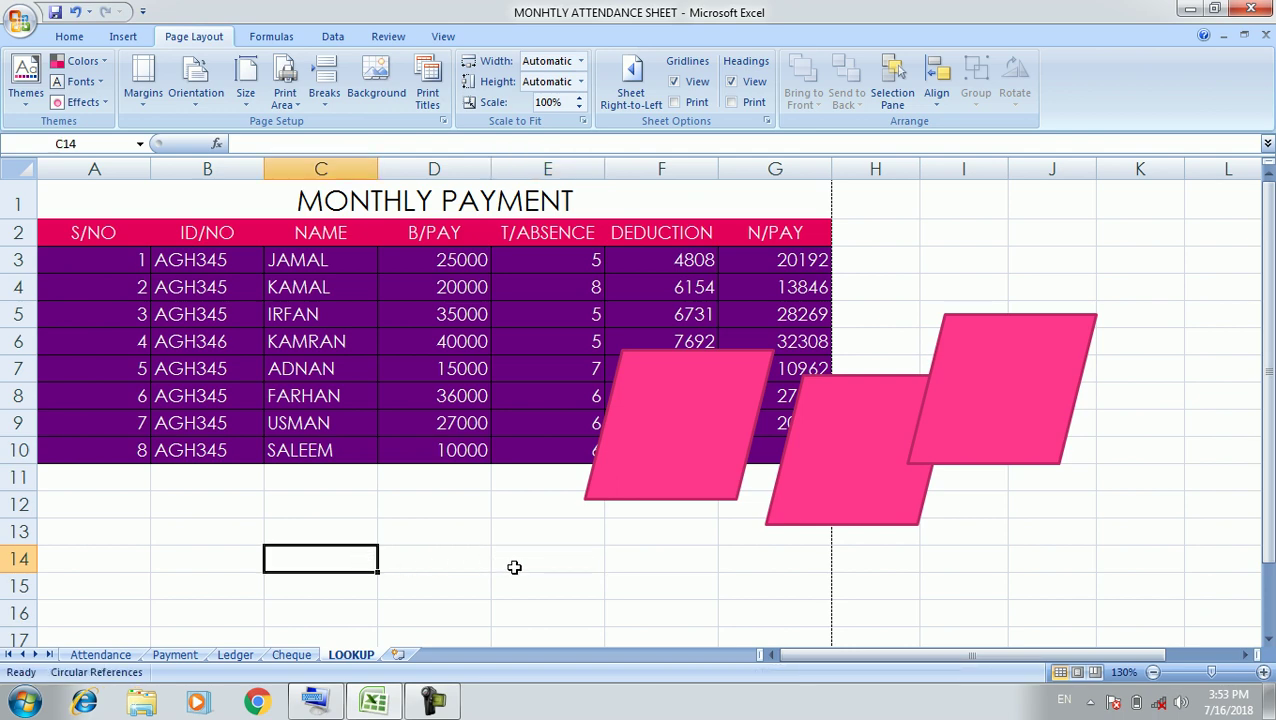
{"action": "left_click", "coordinate": [432, 700]}
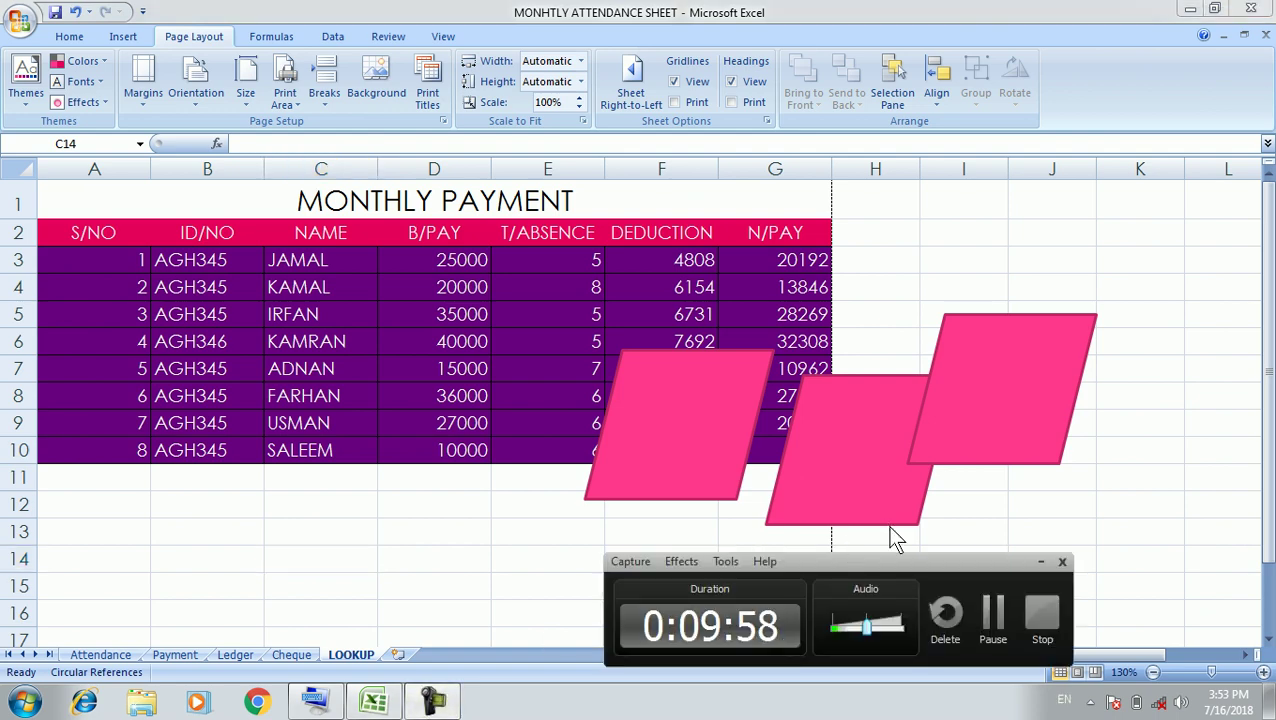